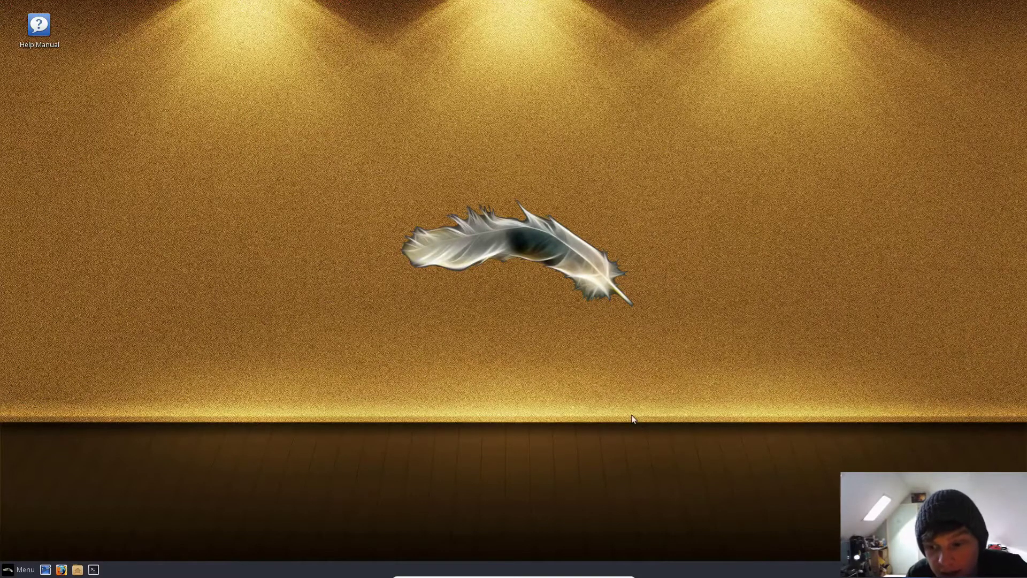
Step: Browse the application menu and the panel context menu, then close them again
click(5, 572)
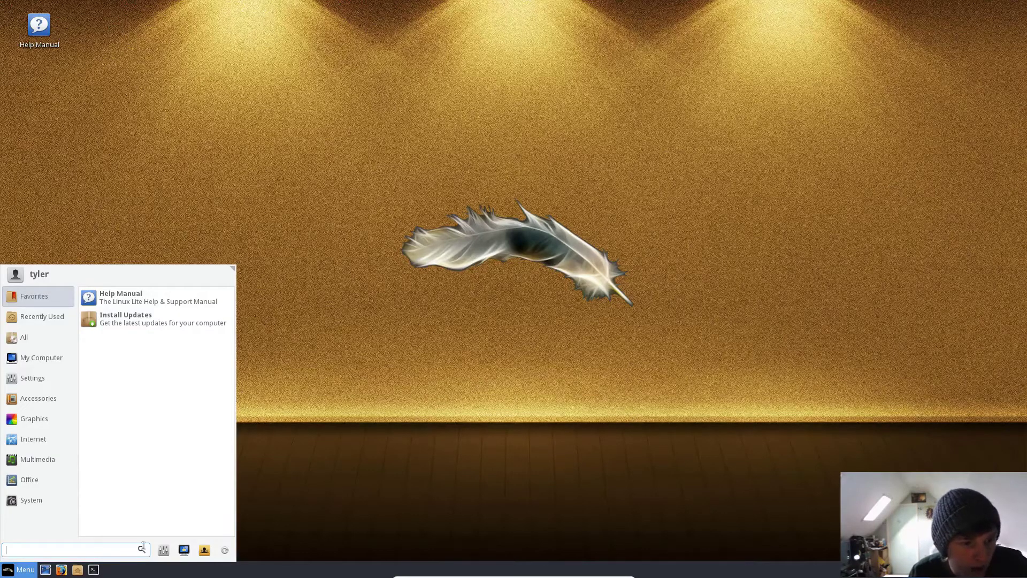
click(491, 300)
right_click(213, 571)
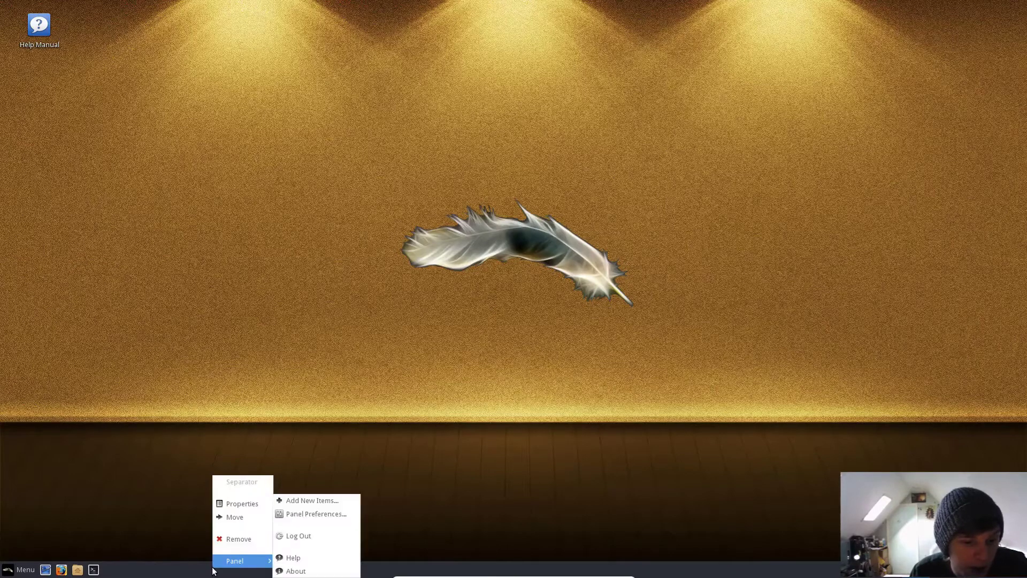
click(179, 543)
key(super)
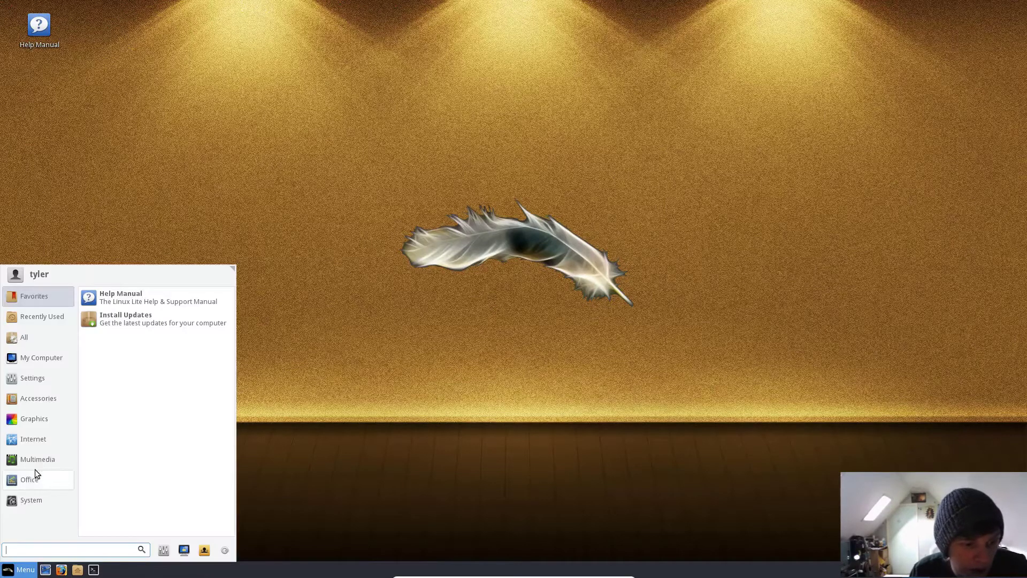
mouse_move(50, 406)
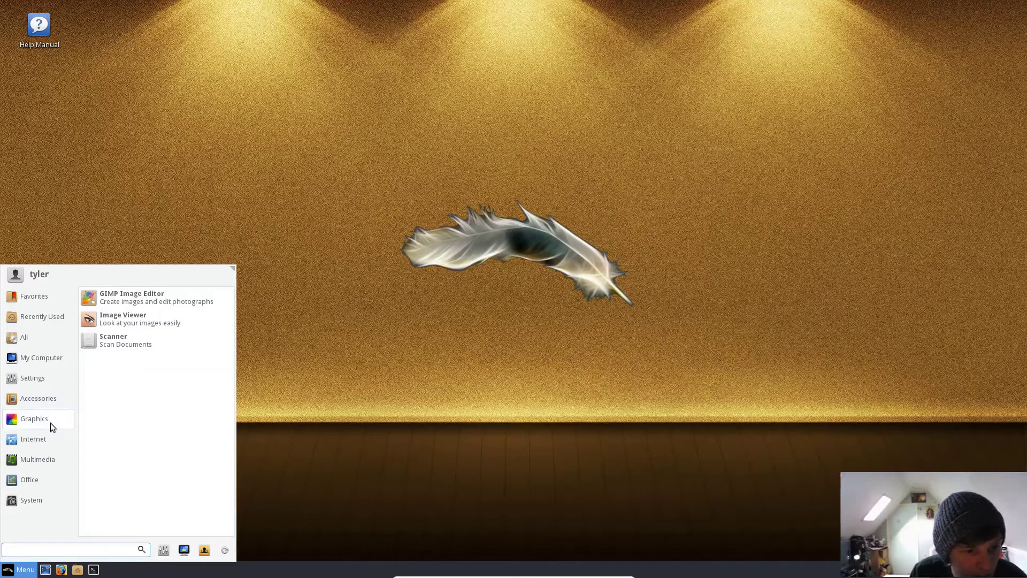
mouse_move(46, 442)
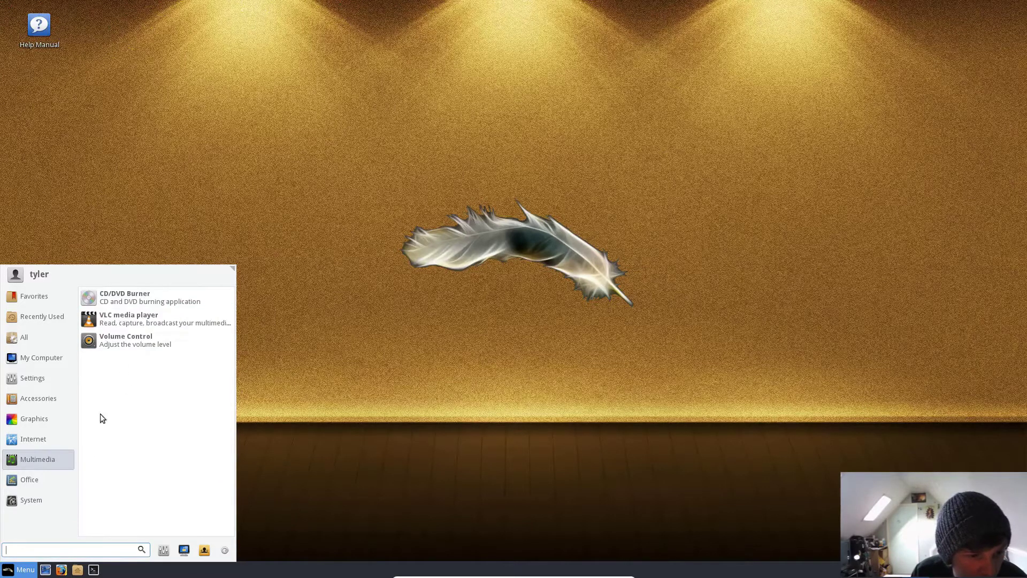
mouse_move(40, 477)
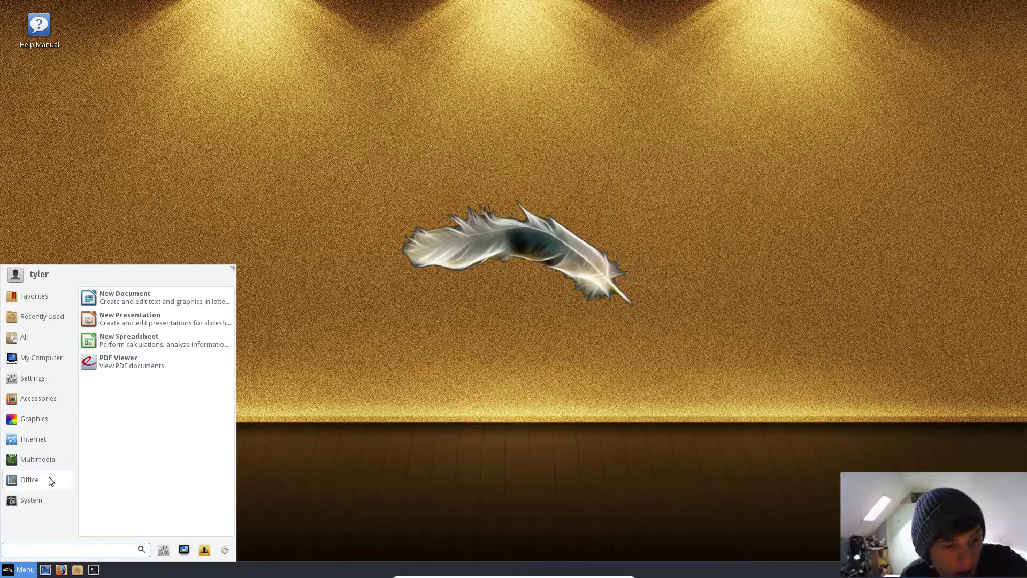
mouse_move(23, 495)
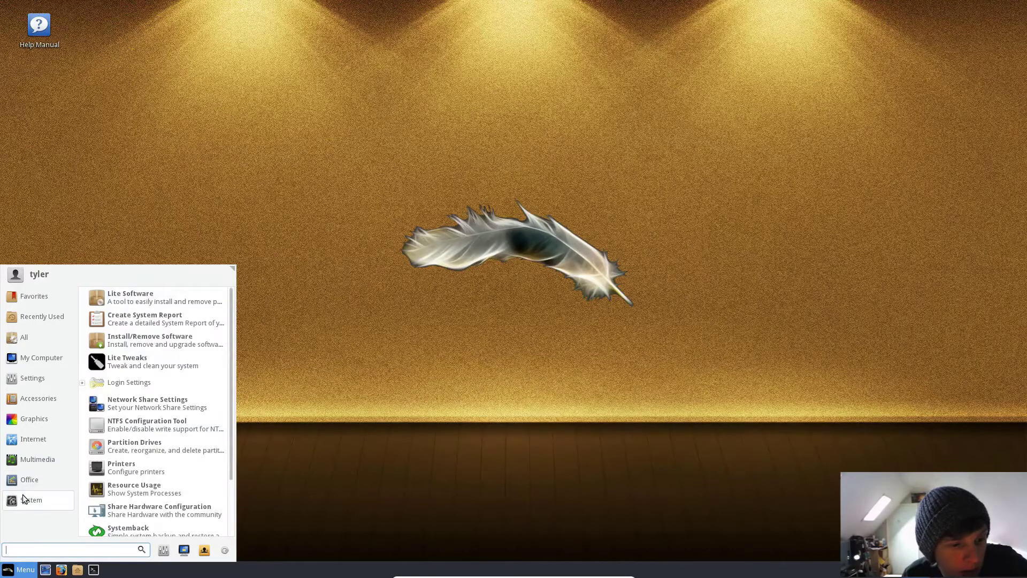
click(358, 280)
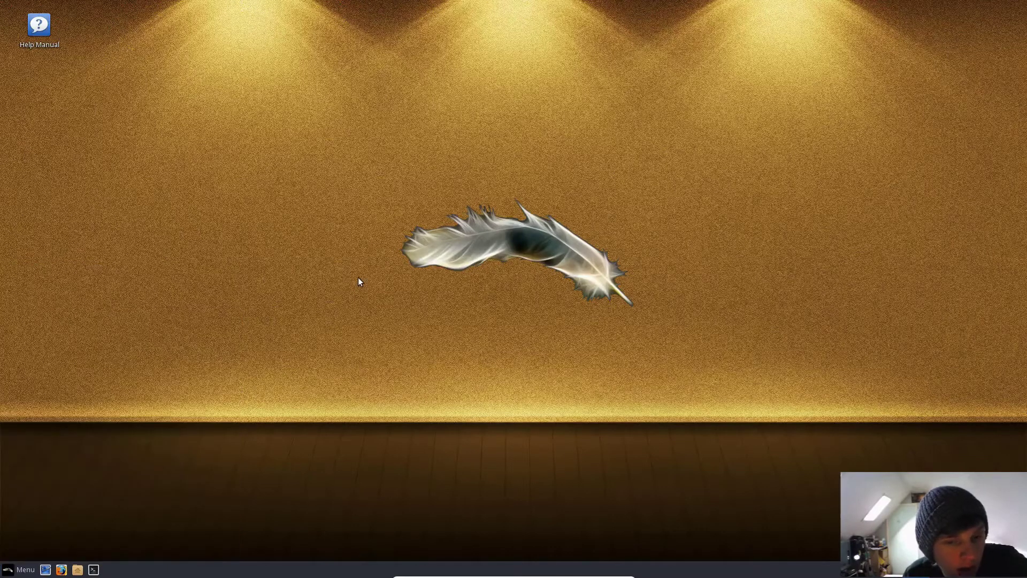
drag(358, 114, 765, 423)
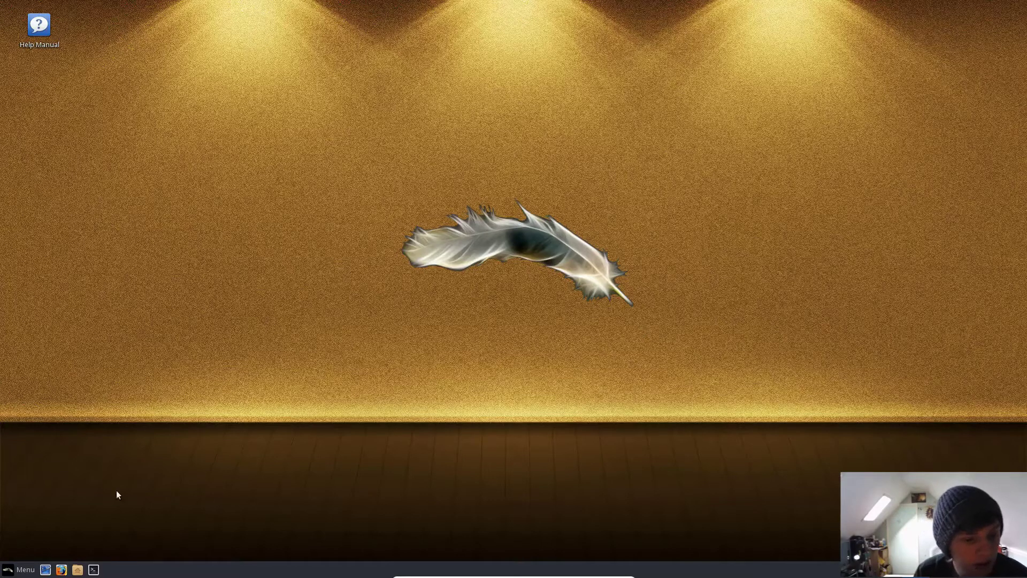
Step: Launch Terminal by searching 'term', run htop, and minimize the window
click(21, 570)
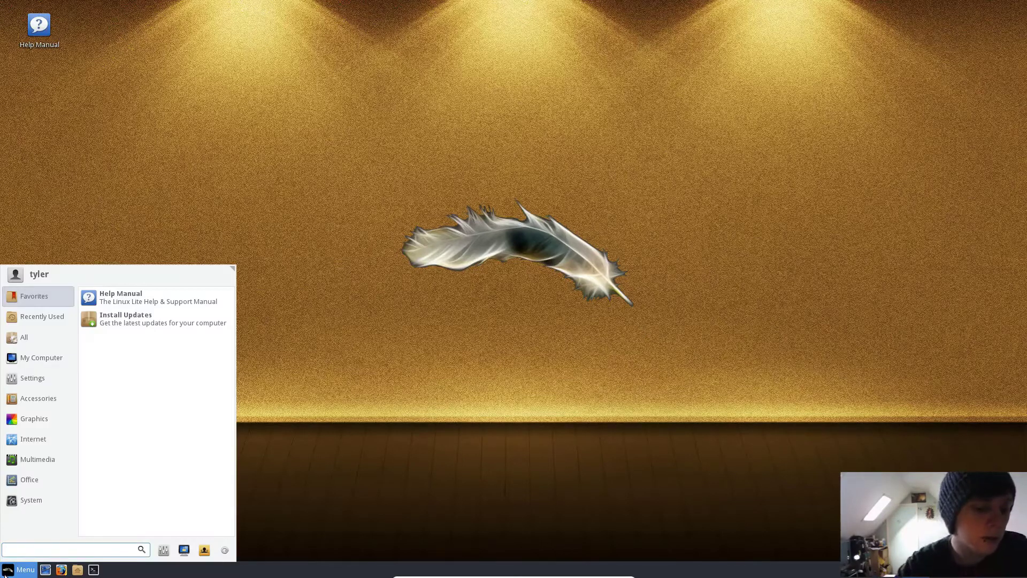
text(term)
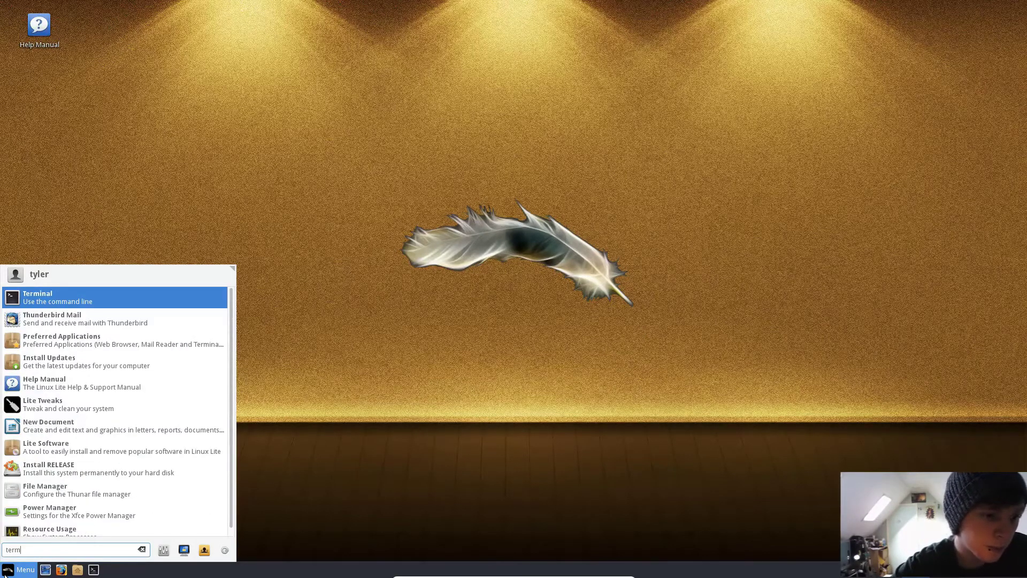
key(Return)
text(htop)
key(Return)
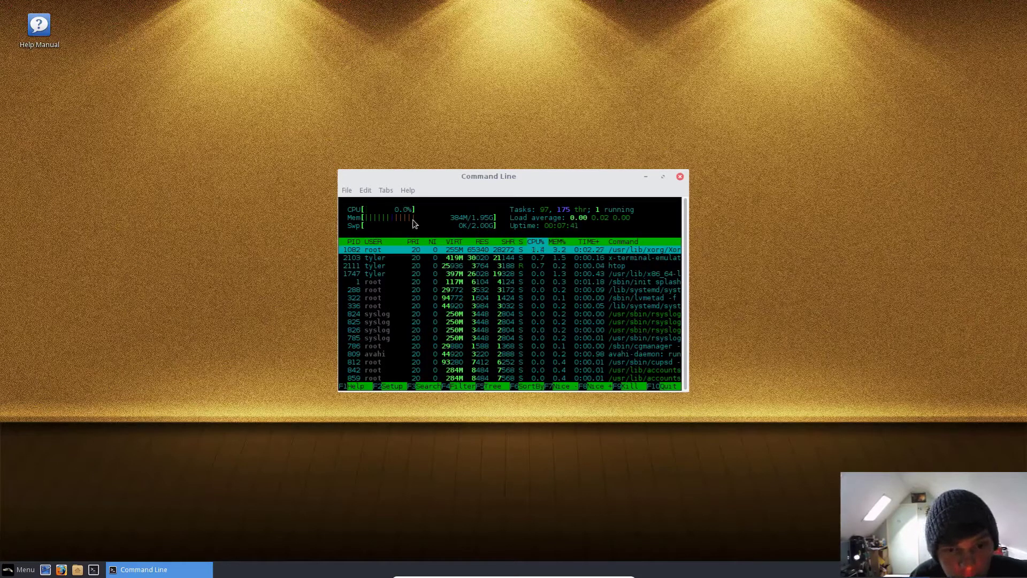
click(647, 177)
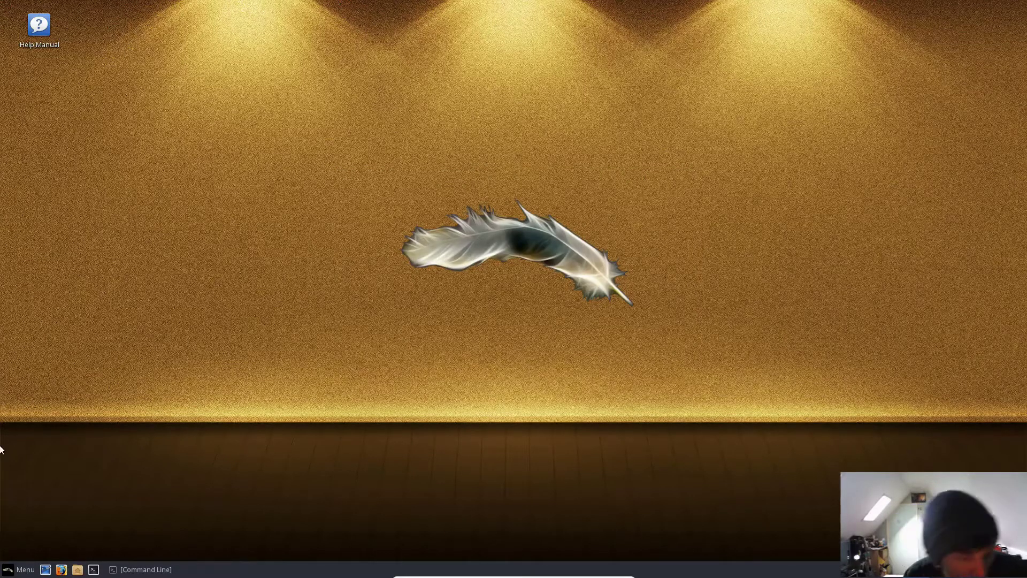
Step: Browse the Graphics and System menu categories, then launch Install Updates by searching 'upd'
click(1, 571)
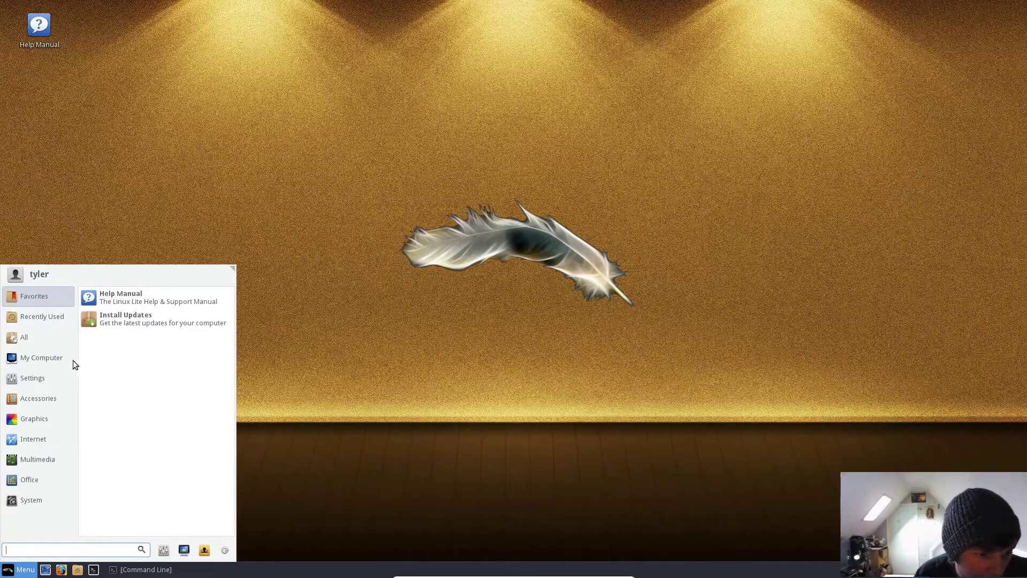
click(65, 415)
click(44, 503)
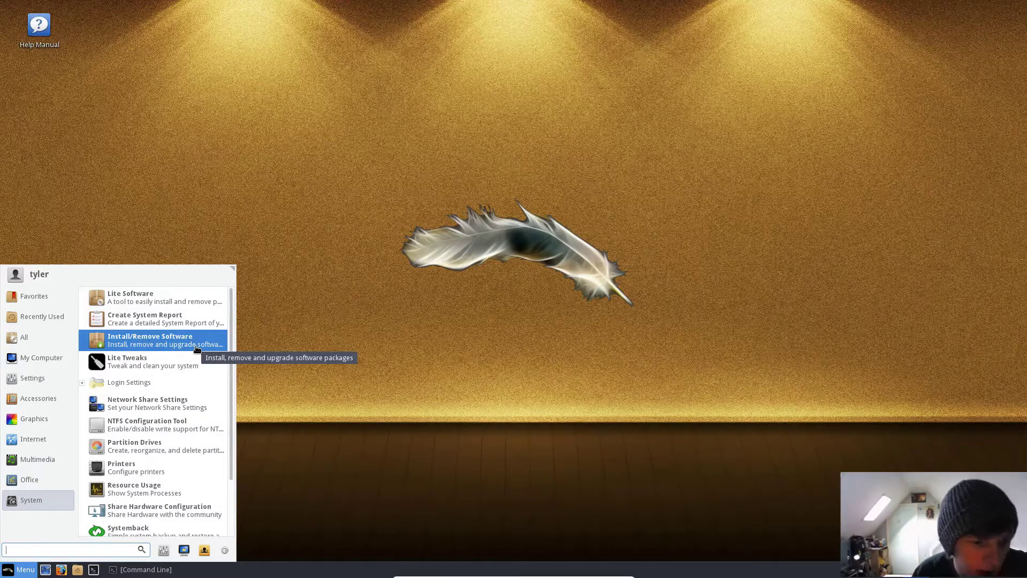
text(up)
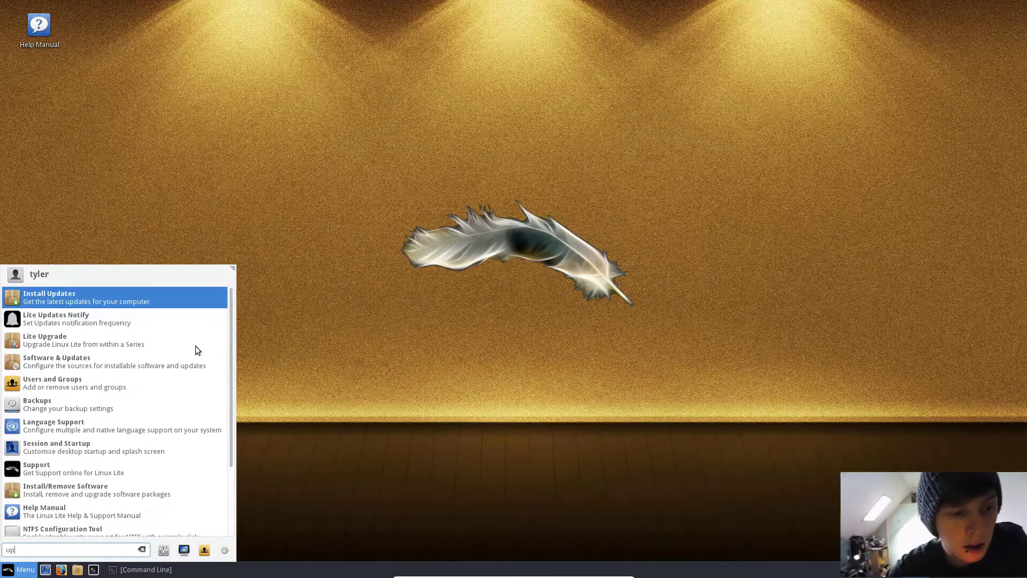
text(d)
click(142, 301)
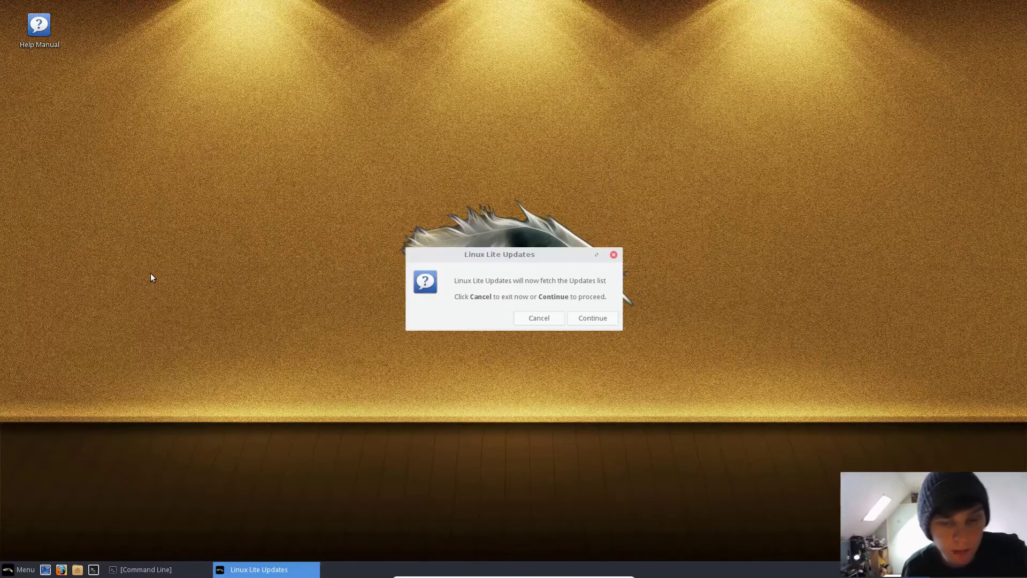
Step: Continue in Linux Lite Updates and authenticate with the administrator password
click(594, 318)
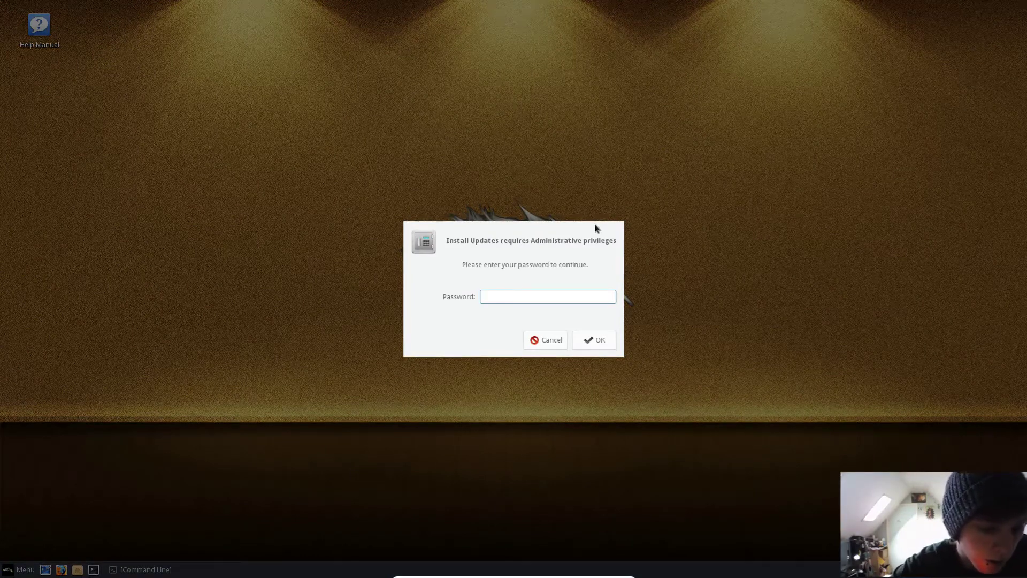
text(*****)
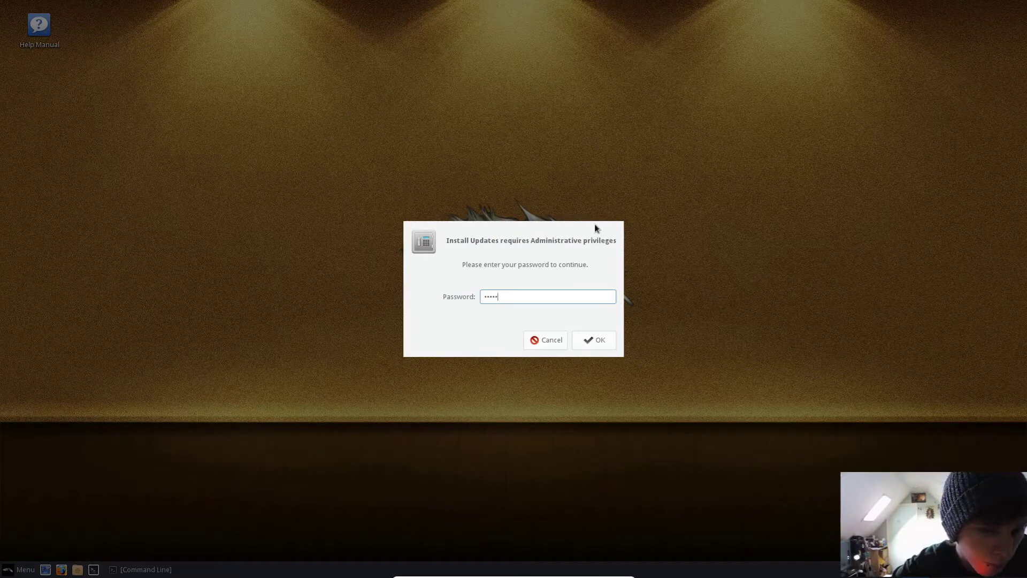
key(BackSpace)
key(BackSpace)
key(BackSpace)
key(BackSpace)
key(BackSpace)
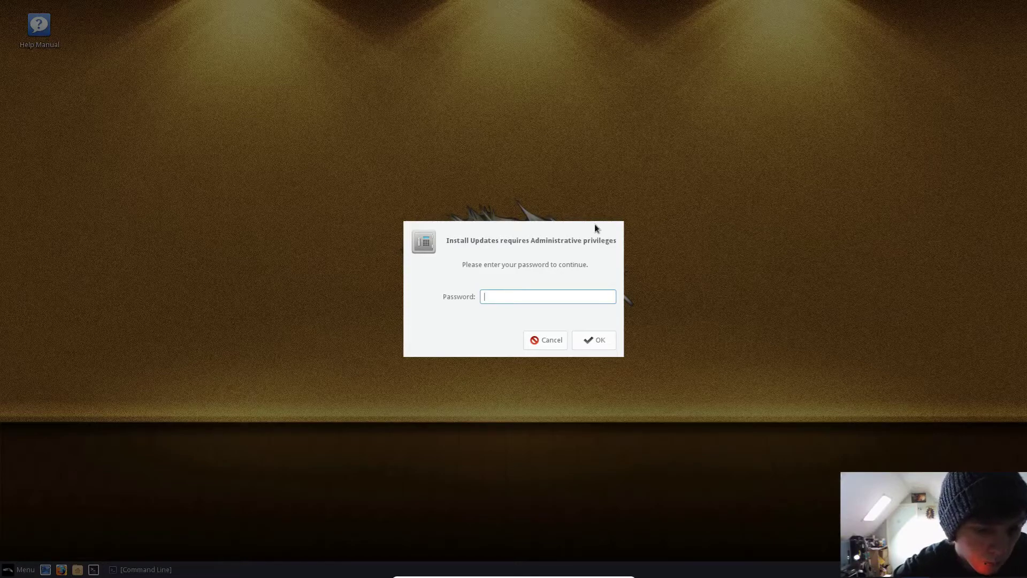
text(*******)
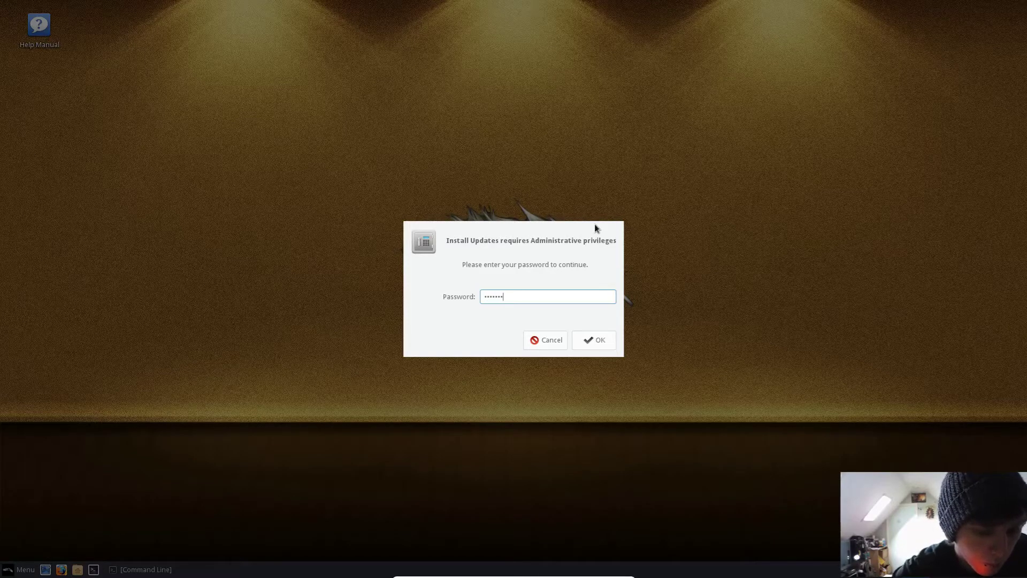
key(Return)
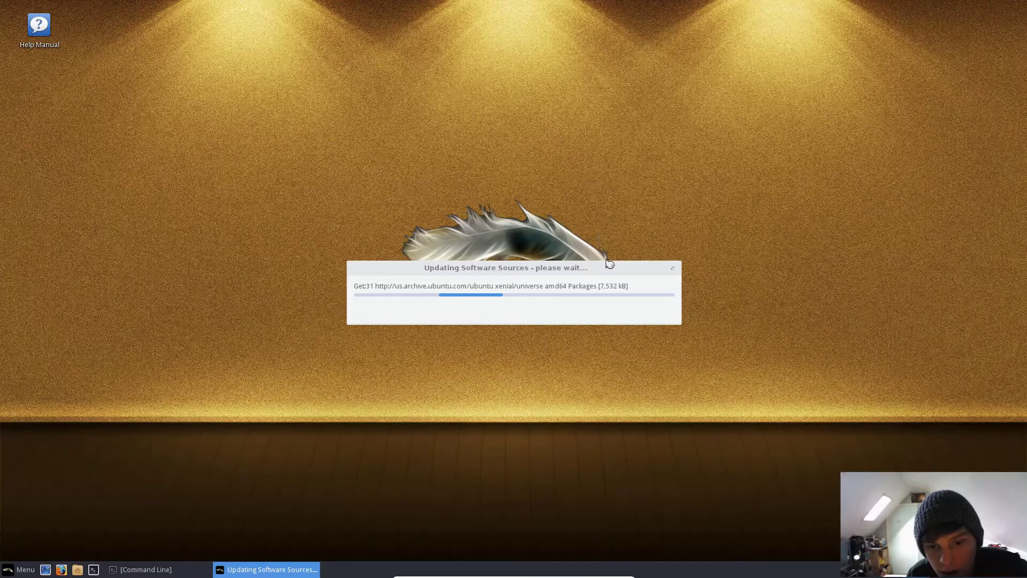
Step: In Panel Preferences, keep Horizontal mode, unlock the panel, and move it to the screen top
right_click(696, 570)
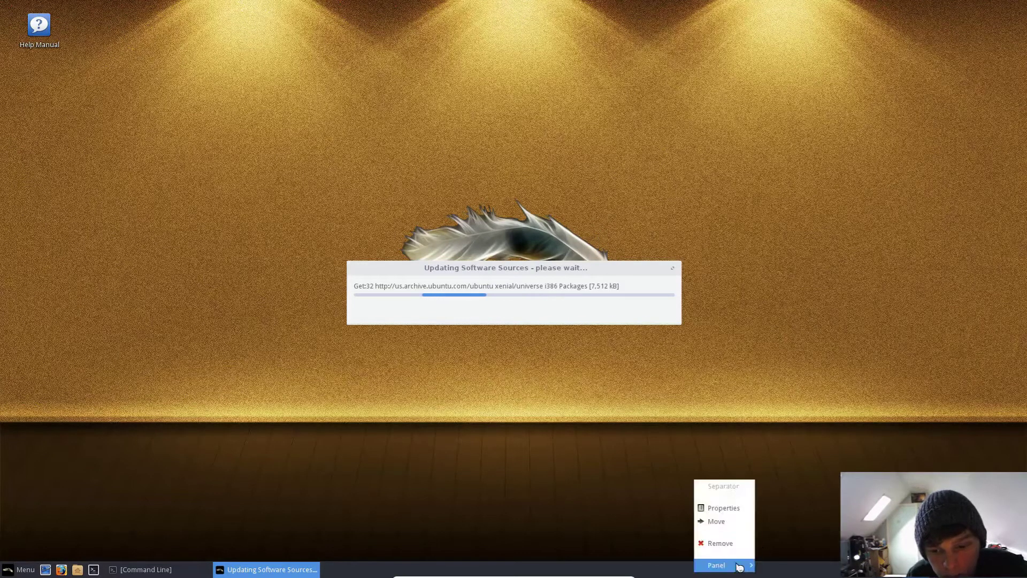
mouse_move(739, 567)
click(793, 519)
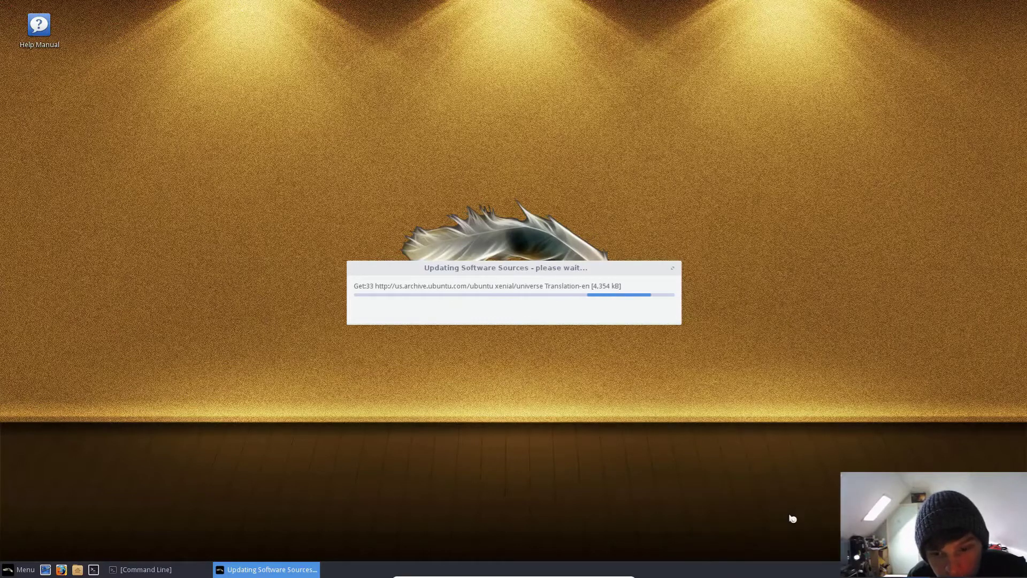
click(503, 258)
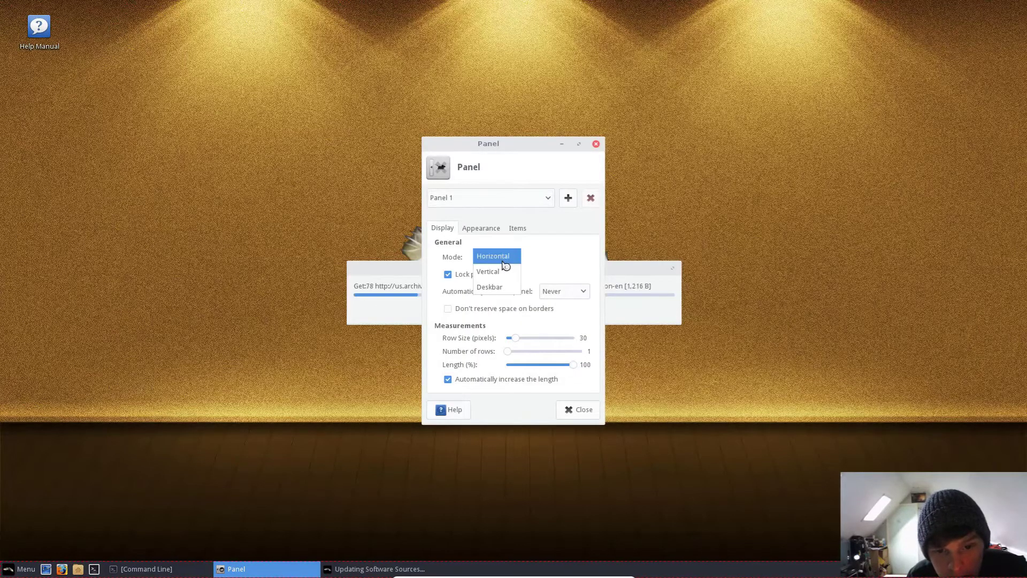
click(561, 260)
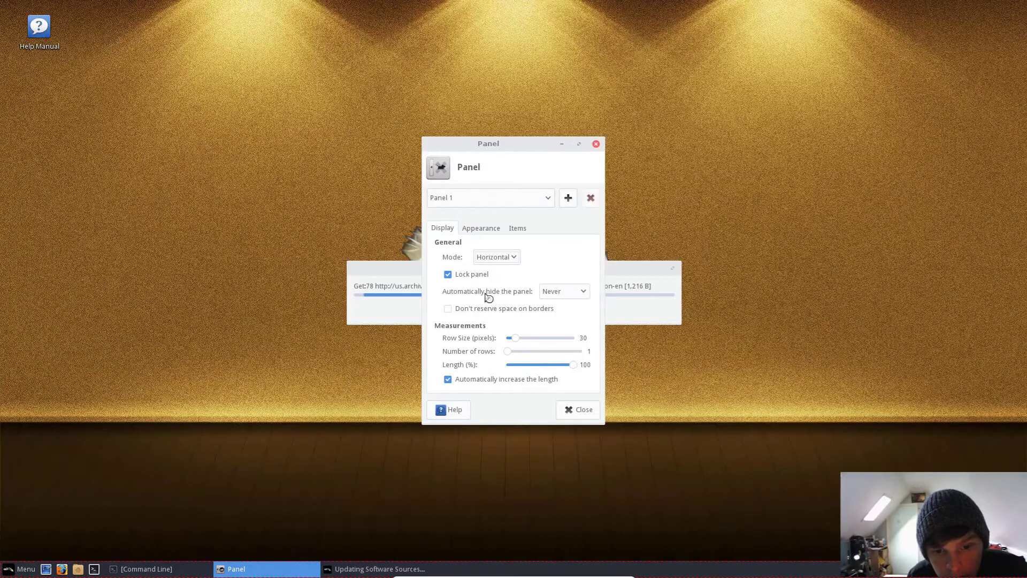
click(482, 275)
drag(693, 570, 653, 13)
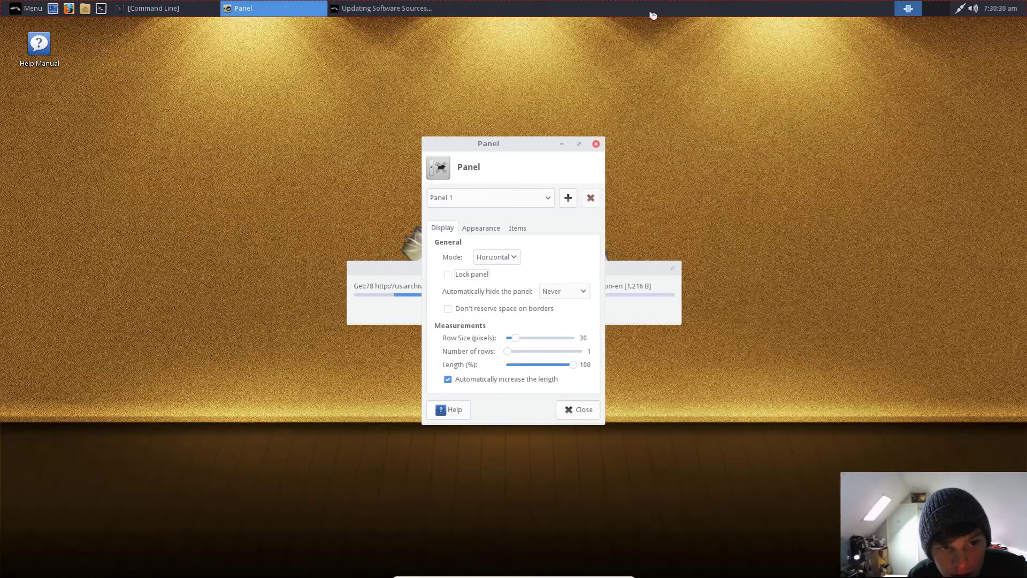
Step: Reduce the panel row size to 26 pixels, lock the panel, and close Panel Preferences
right_click(489, 8)
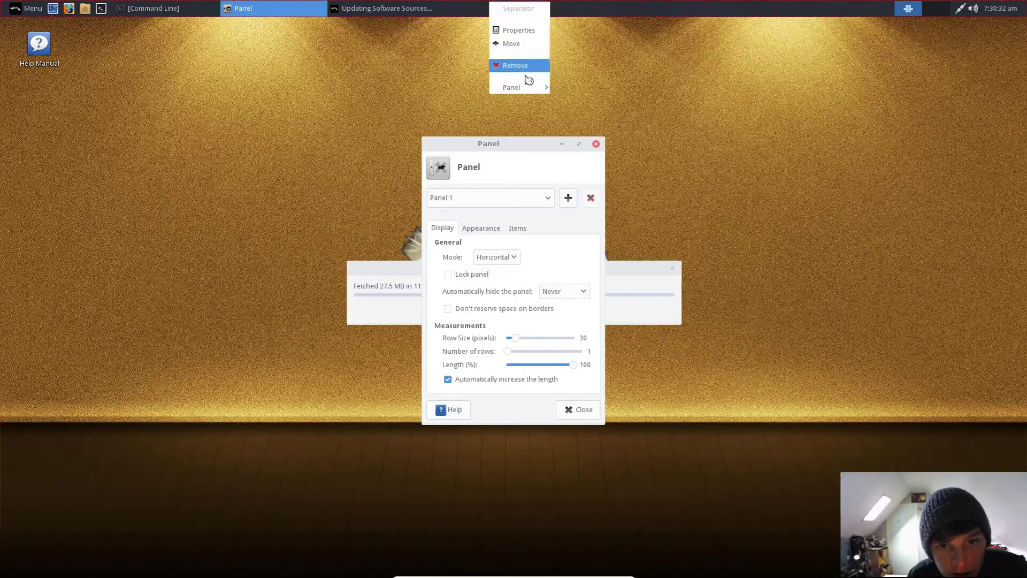
mouse_move(531, 87)
click(557, 277)
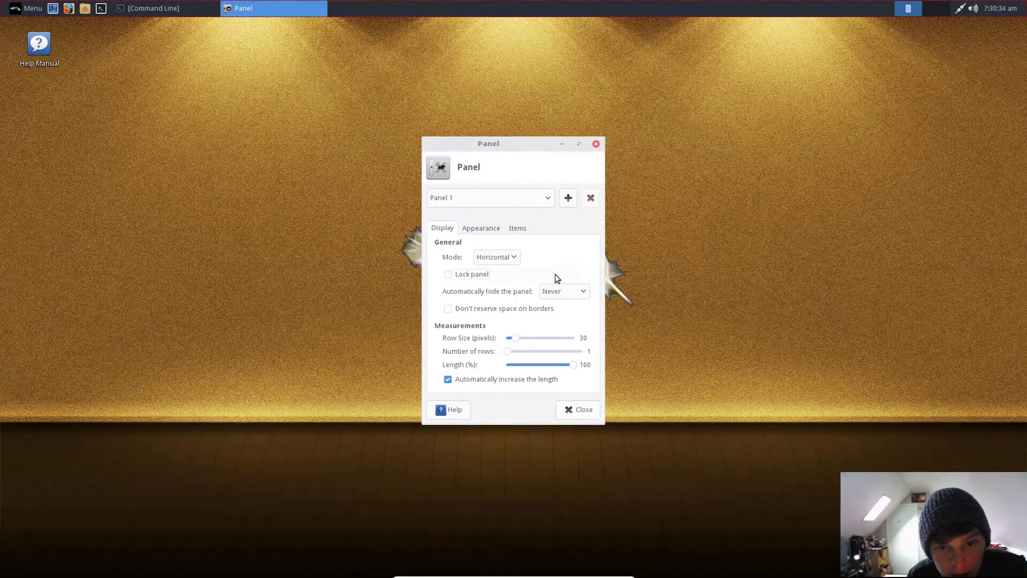
click(496, 230)
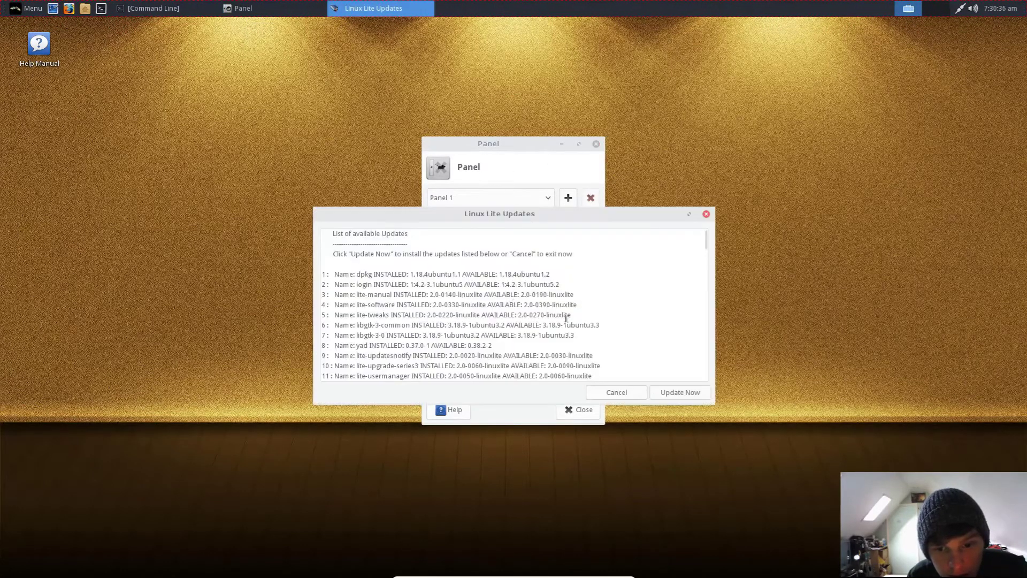
click(546, 168)
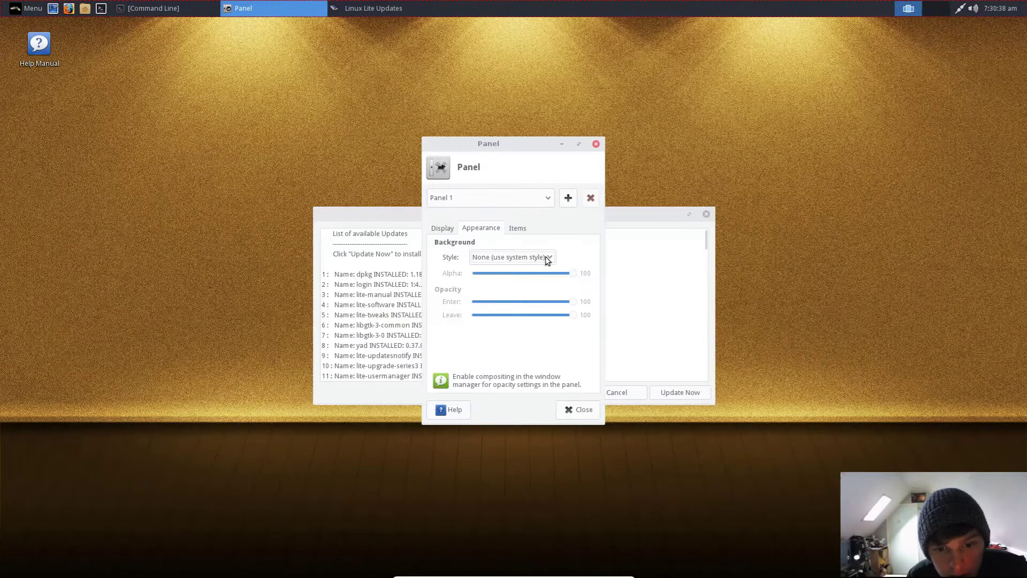
click(450, 227)
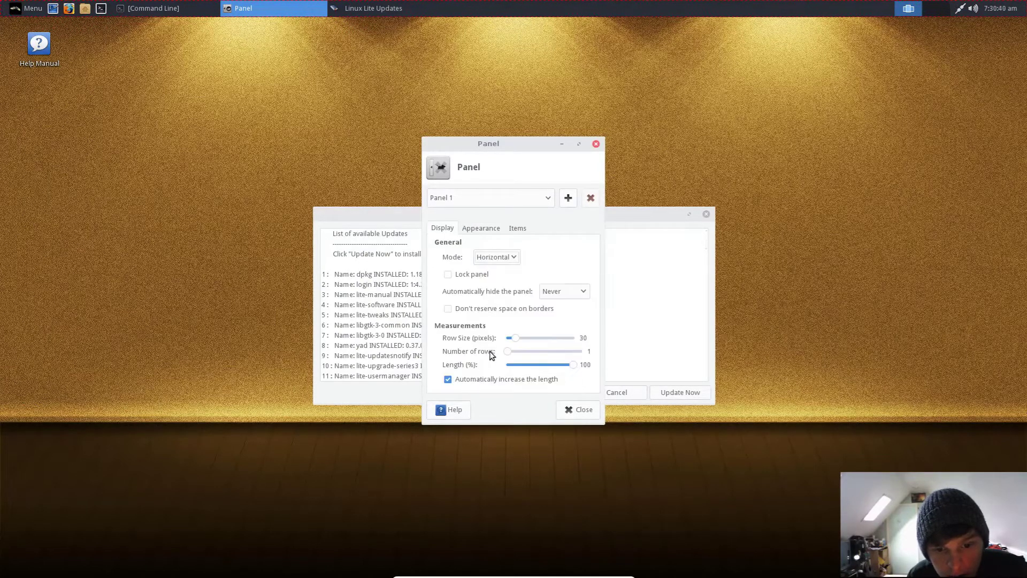
drag(514, 339, 513, 339)
click(473, 275)
click(580, 411)
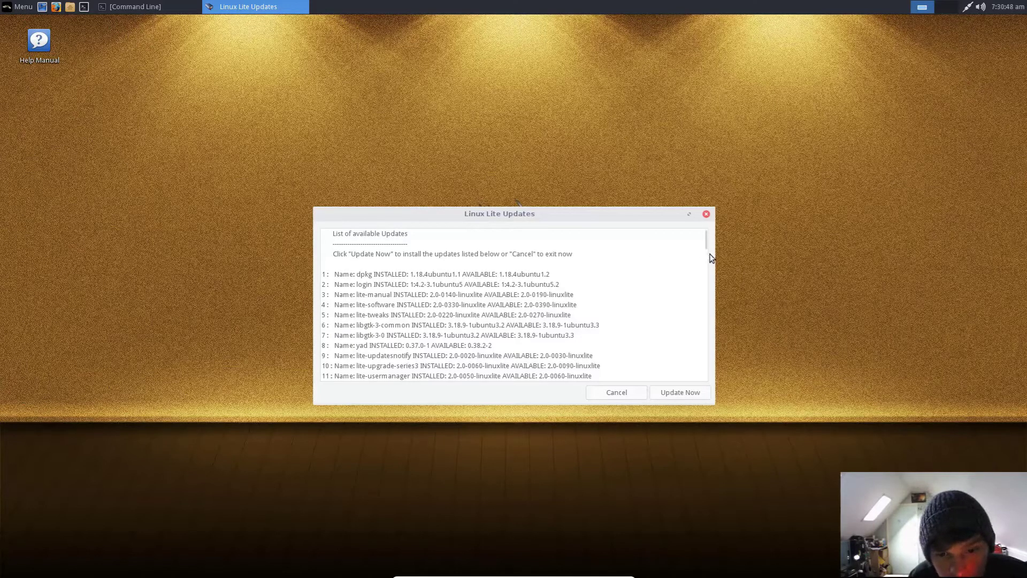
Step: Start installing the listed updates with Update Now and move the progress window up
drag(707, 245, 708, 395)
click(694, 394)
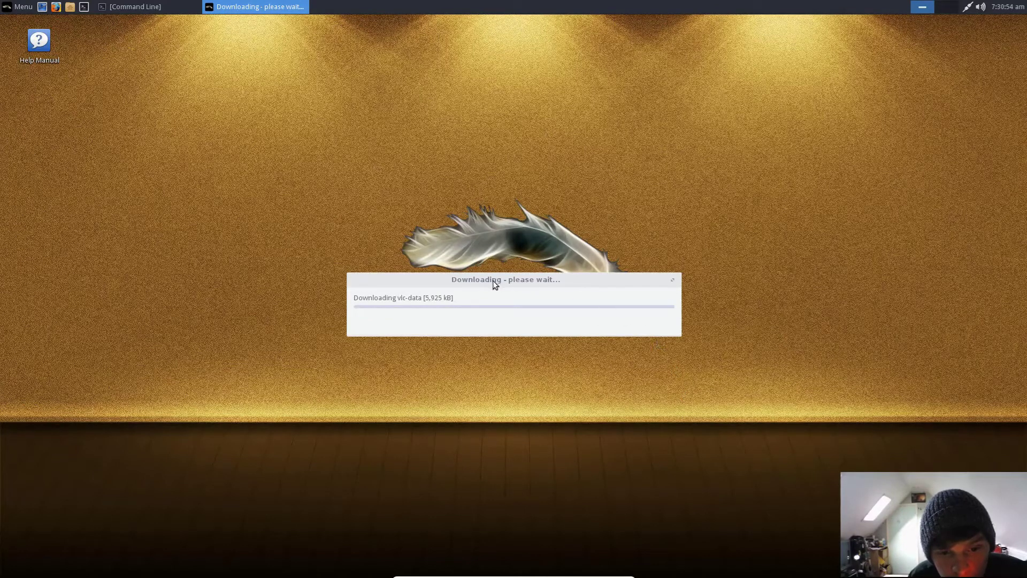
drag(493, 281, 476, 338)
Step: Open Desktop Settings from the desktop menu and try the plain blue wallpaper
right_click(461, 192)
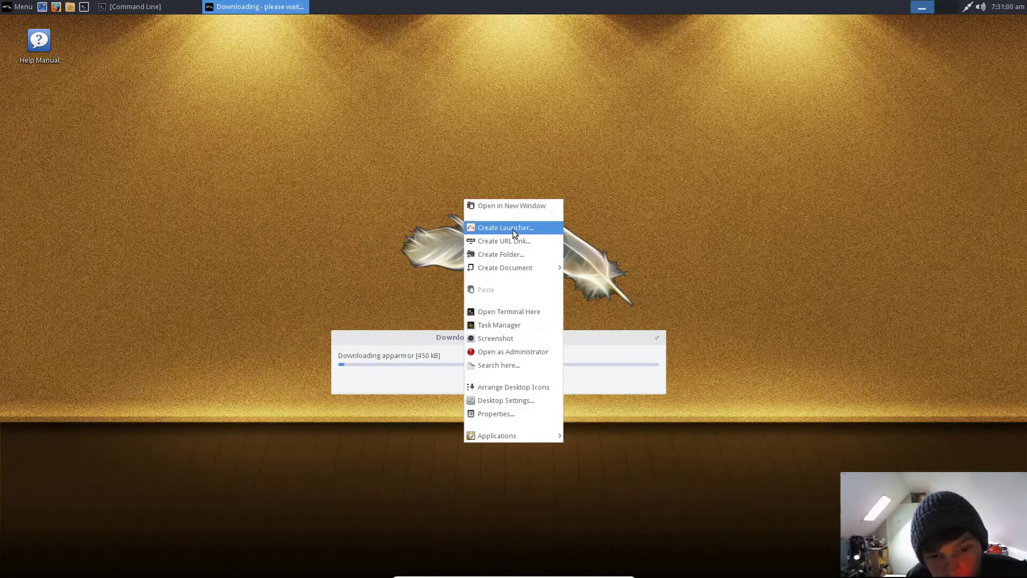
click(534, 402)
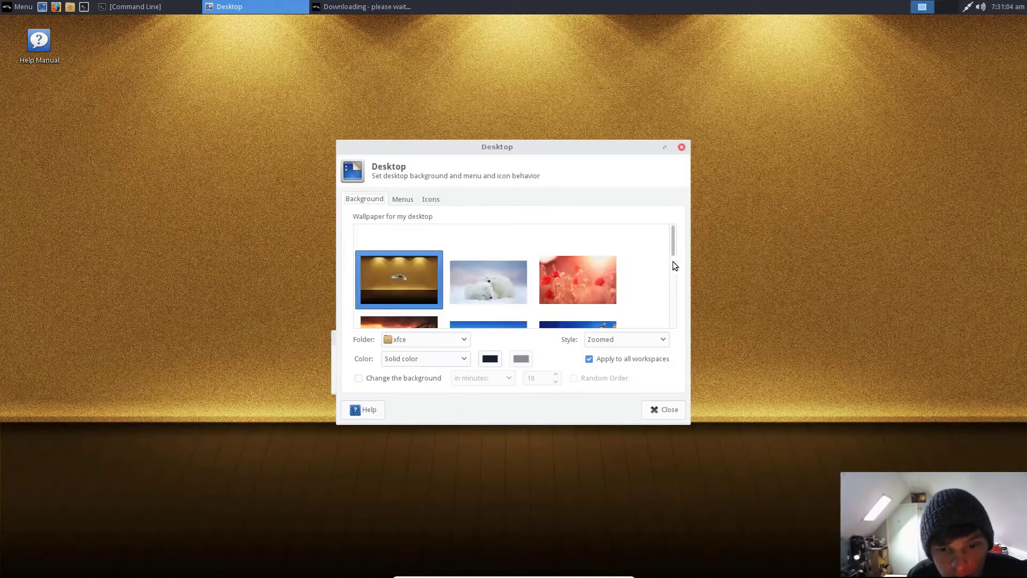
drag(676, 245, 672, 321)
click(586, 264)
mouse_move(602, 150)
mouse_down()
mouse_move(633, 216)
mouse_move(862, 481)
mouse_move(611, 158)
mouse_up()
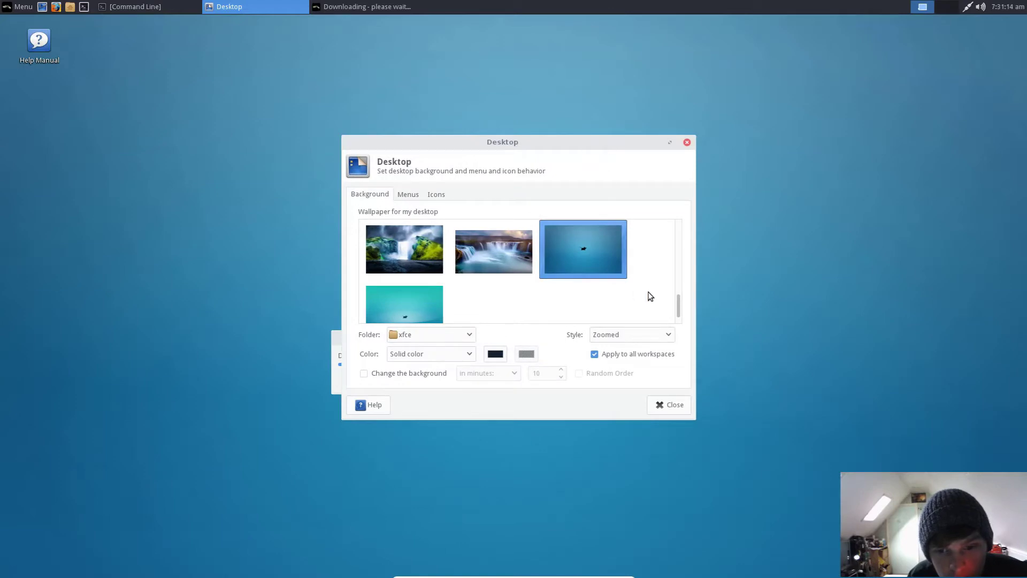
Step: Try the waterfall and Louvre pictures, settle on the rocky sunset coast, and close settings
click(419, 262)
drag(503, 141, 468, 219)
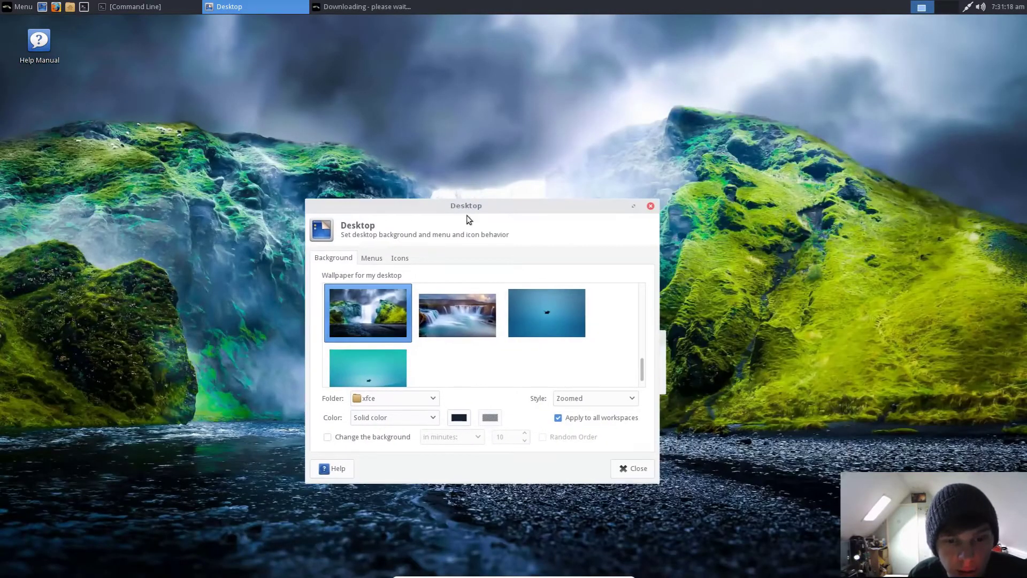
click(459, 309)
scroll(407, 302, up, 3)
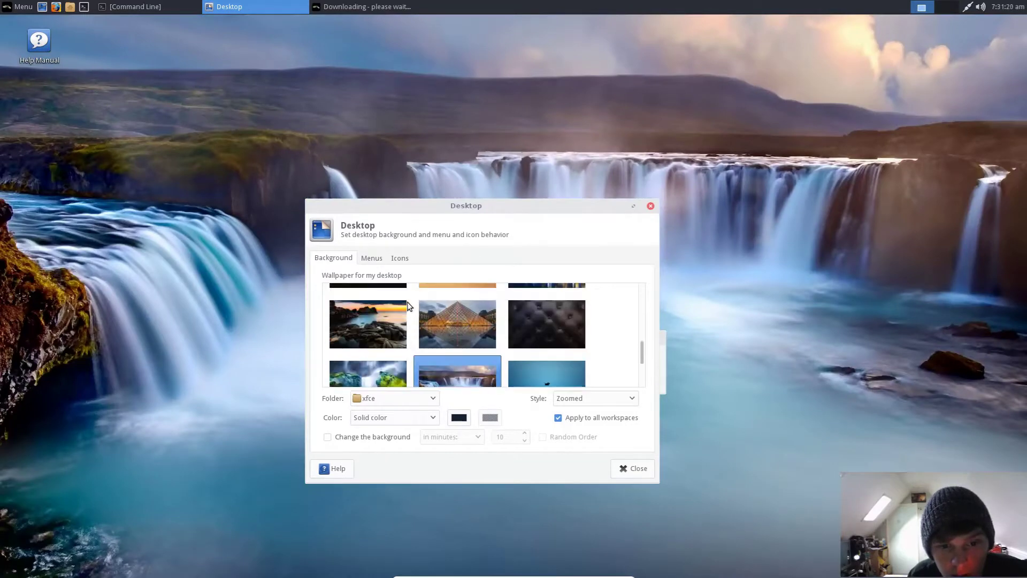
click(356, 324)
click(467, 320)
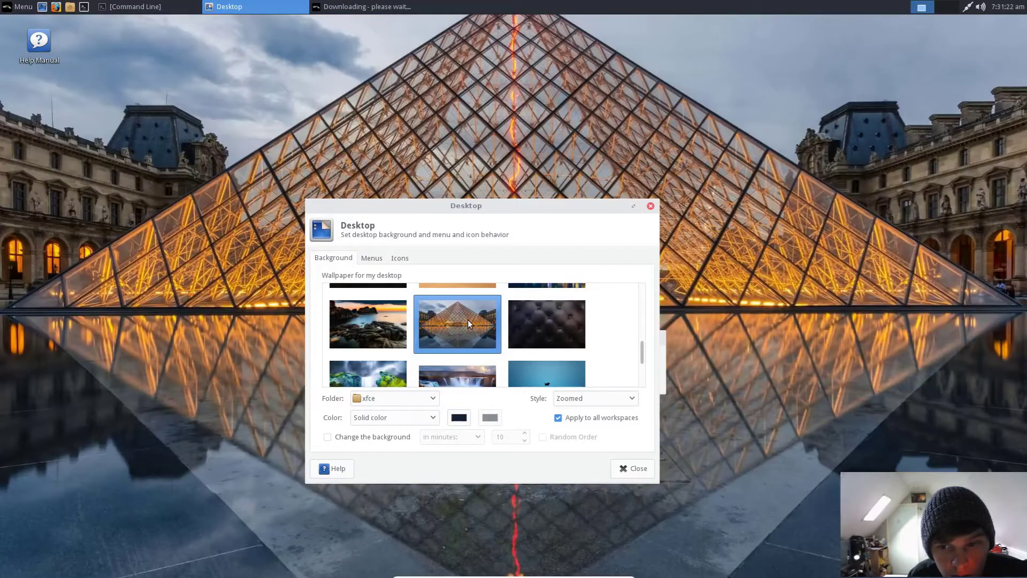
click(398, 316)
click(651, 205)
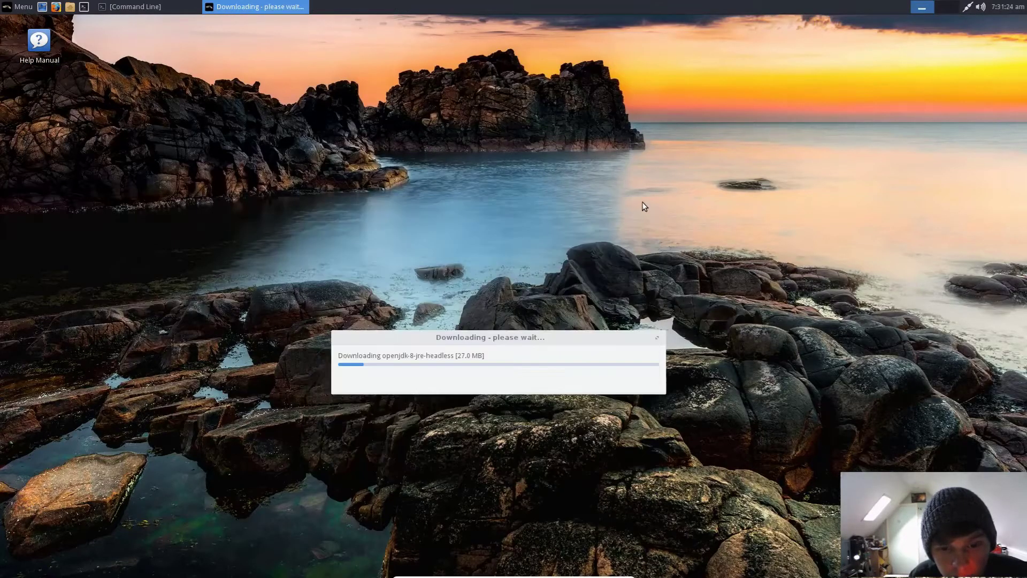
drag(494, 331, 819, 53)
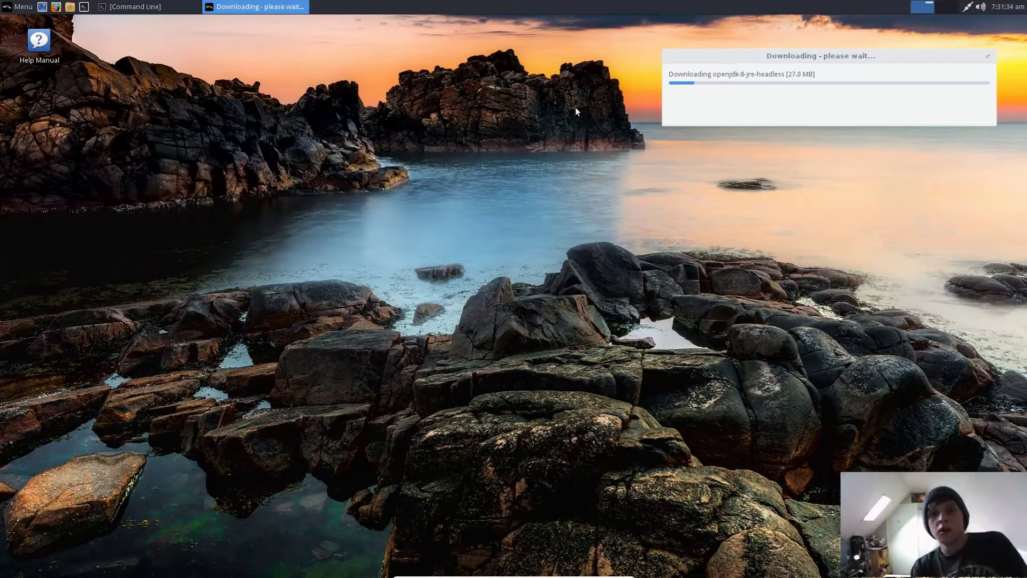
Step: Center the download progress window, then reposition the Welcome to Linux Lite window after updates finish
drag(720, 57, 433, 132)
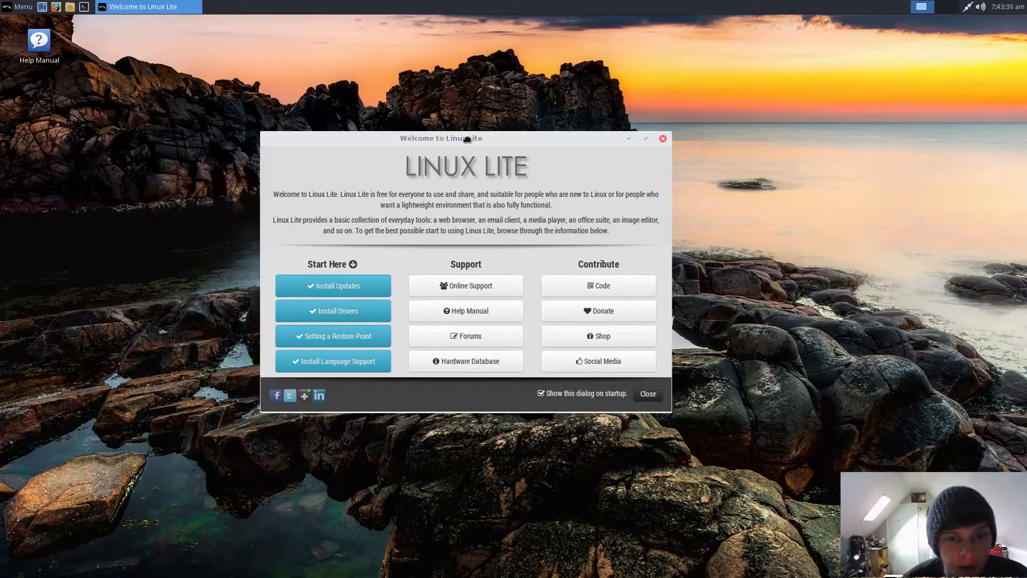
drag(470, 140, 525, 142)
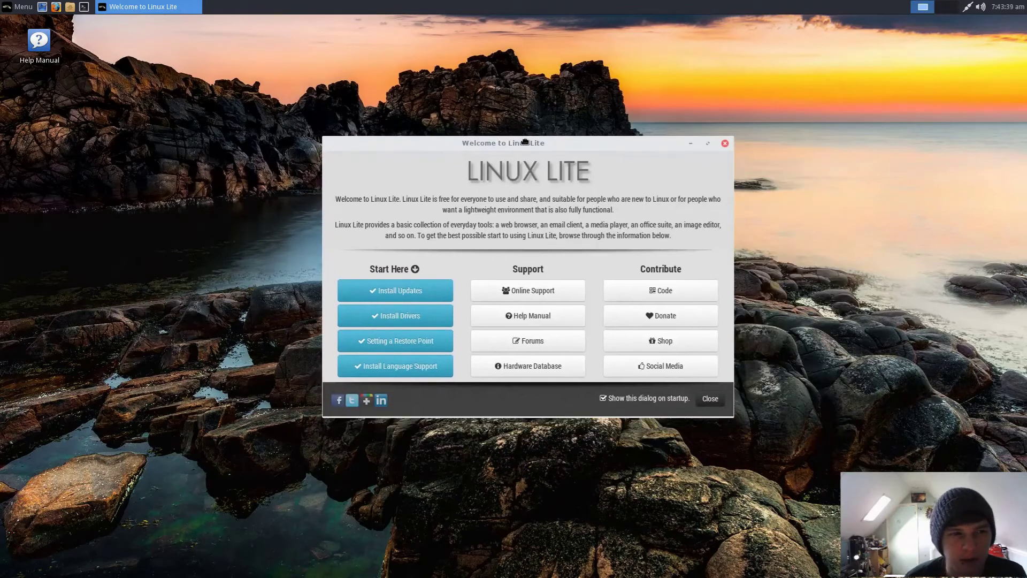
Step: Close the Welcome window and apply Arc-Dark under Settings Manager > Appearance, then close it
click(725, 143)
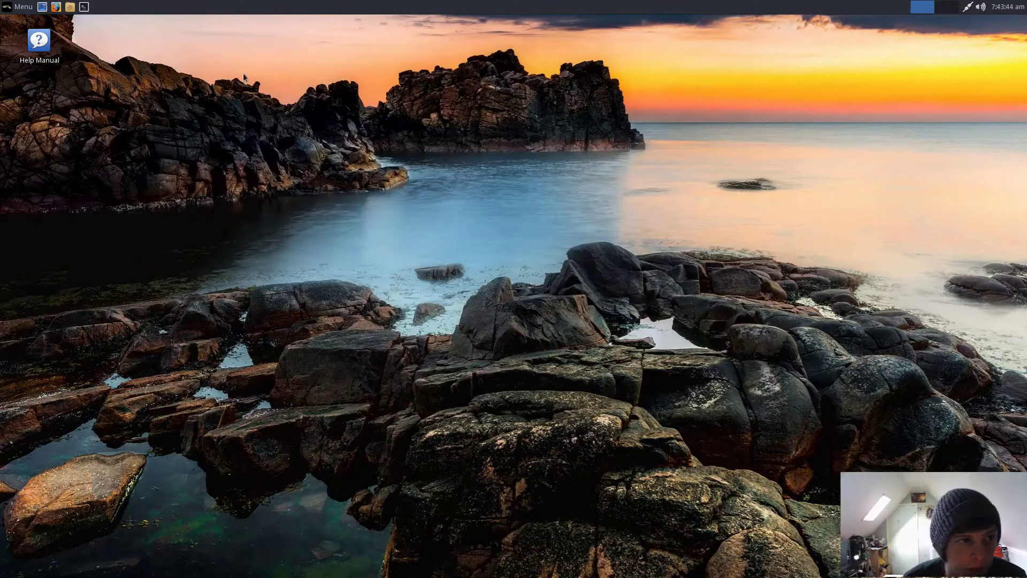
click(18, 11)
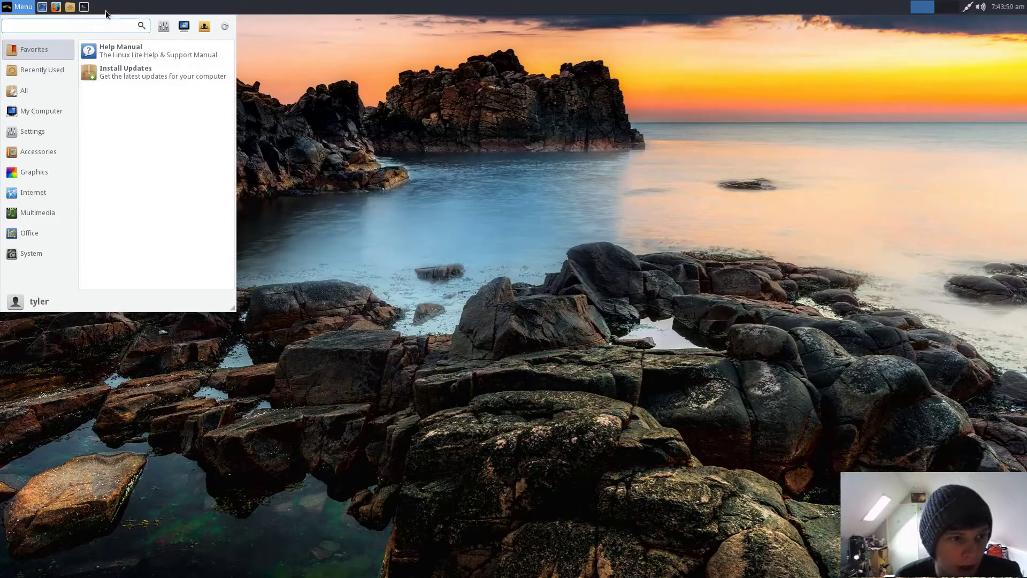
text(se)
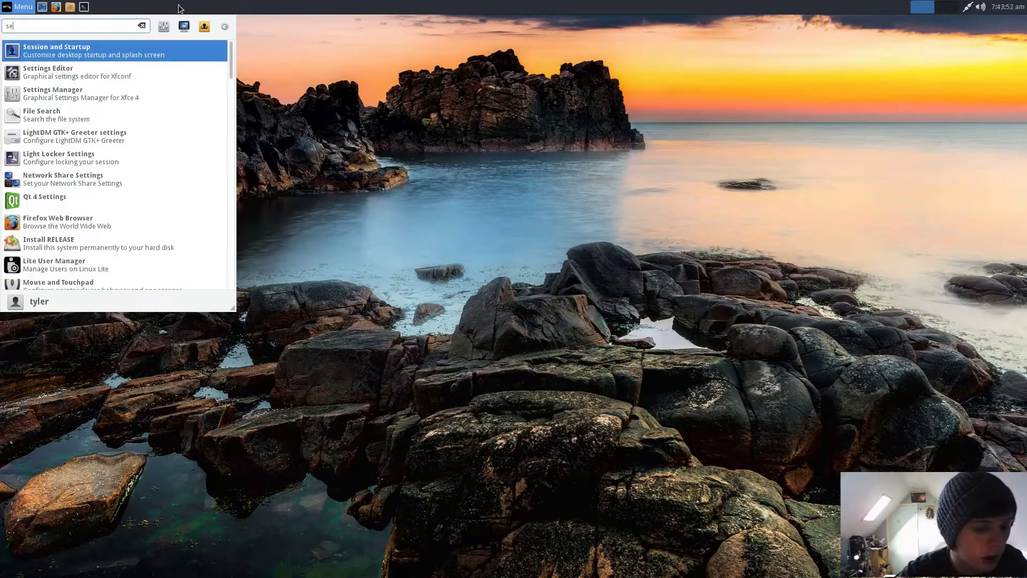
text(tting)
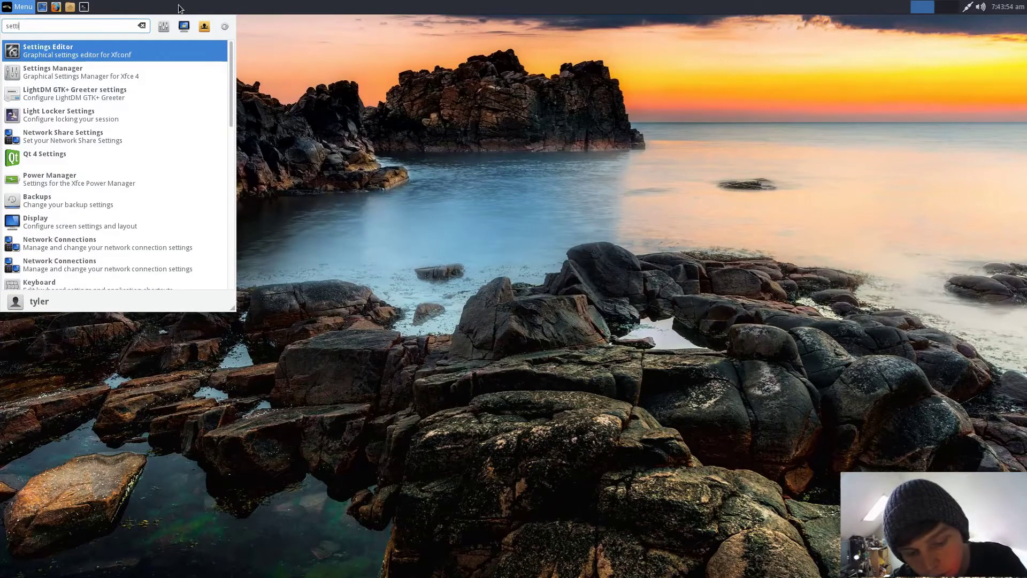
click(150, 72)
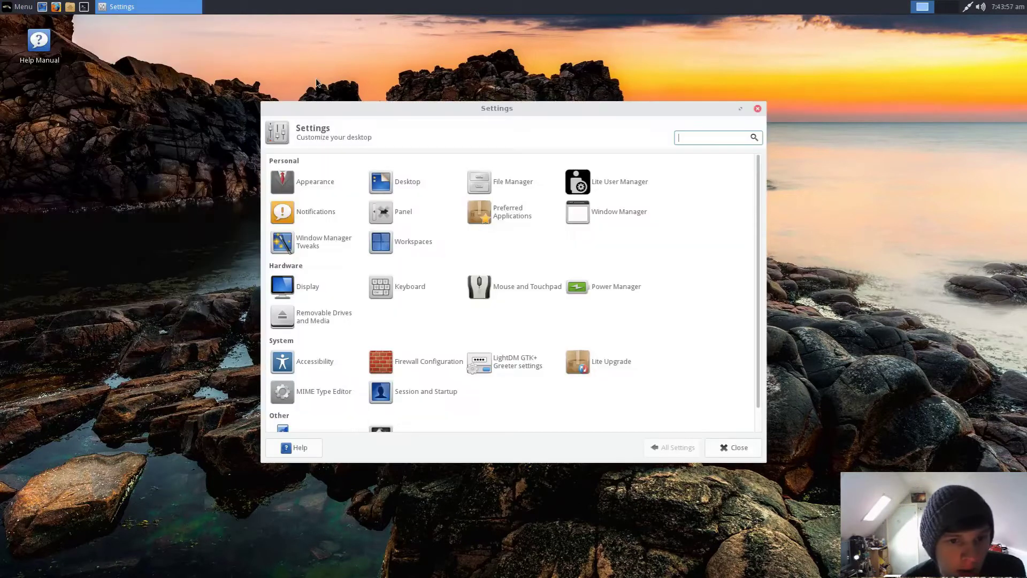
click(319, 184)
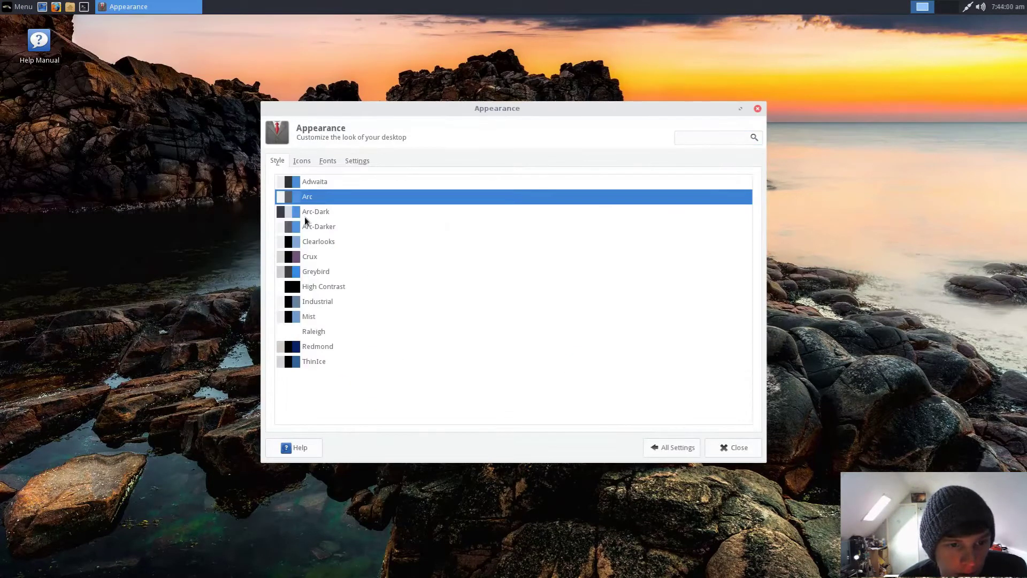
click(304, 214)
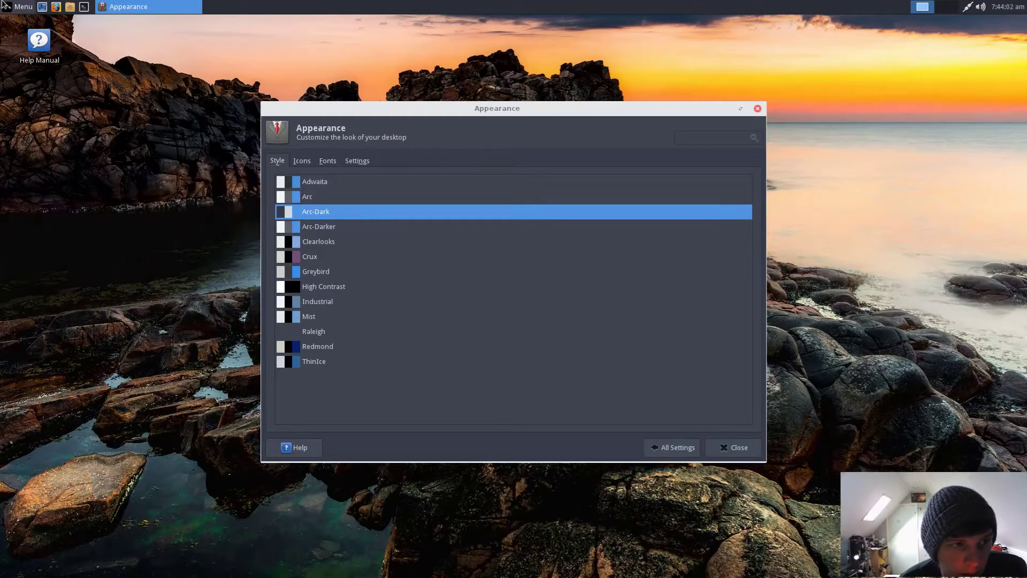
click(6, 5)
click(6, 6)
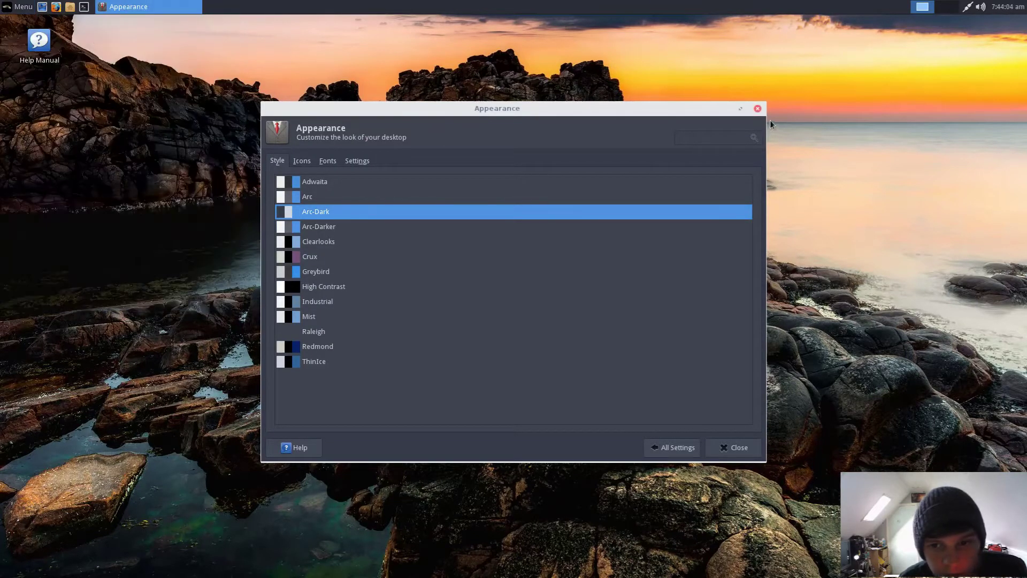
click(757, 109)
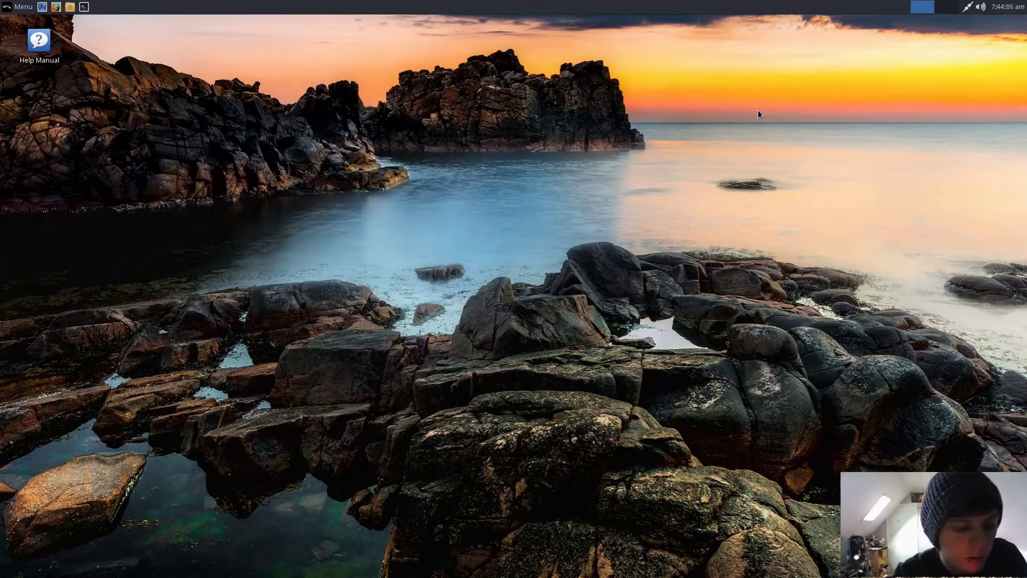
Step: Run sudo apt-get install plank in a new terminal, authenticate, confirm with y, then exit
key(ctrl+alt+t)
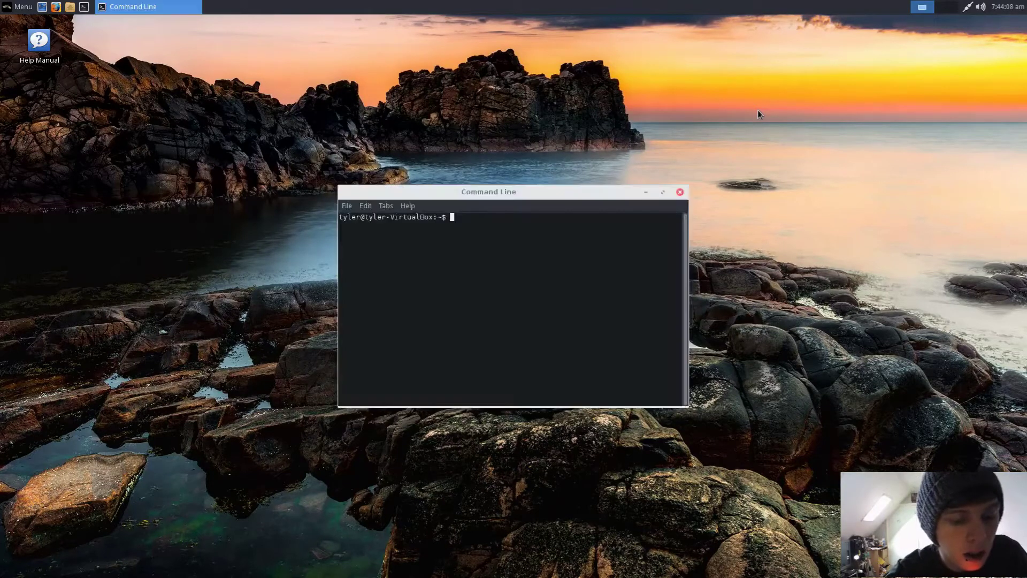
text(sudo a)
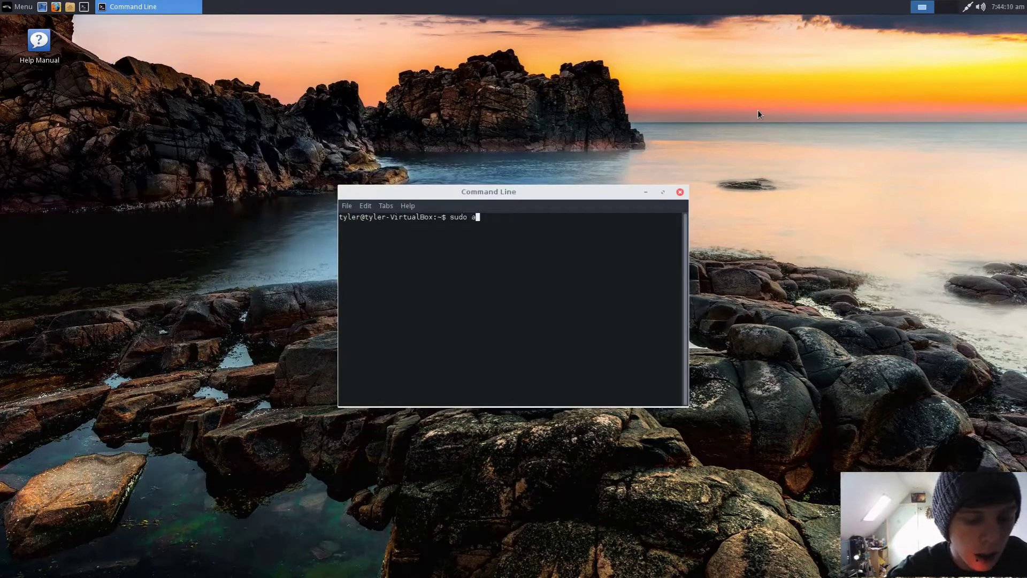
text(pt-get i)
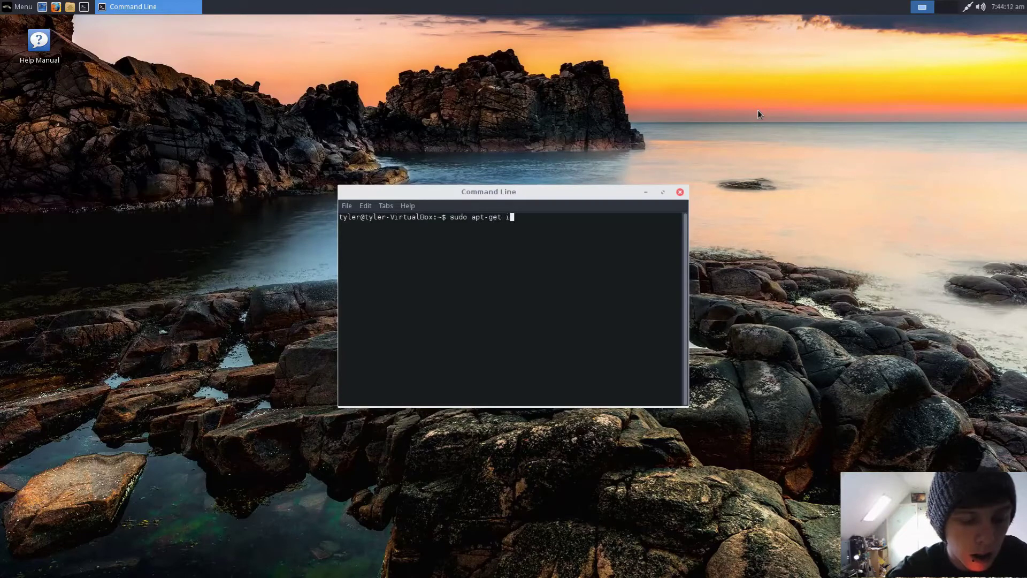
text(nstall plank)
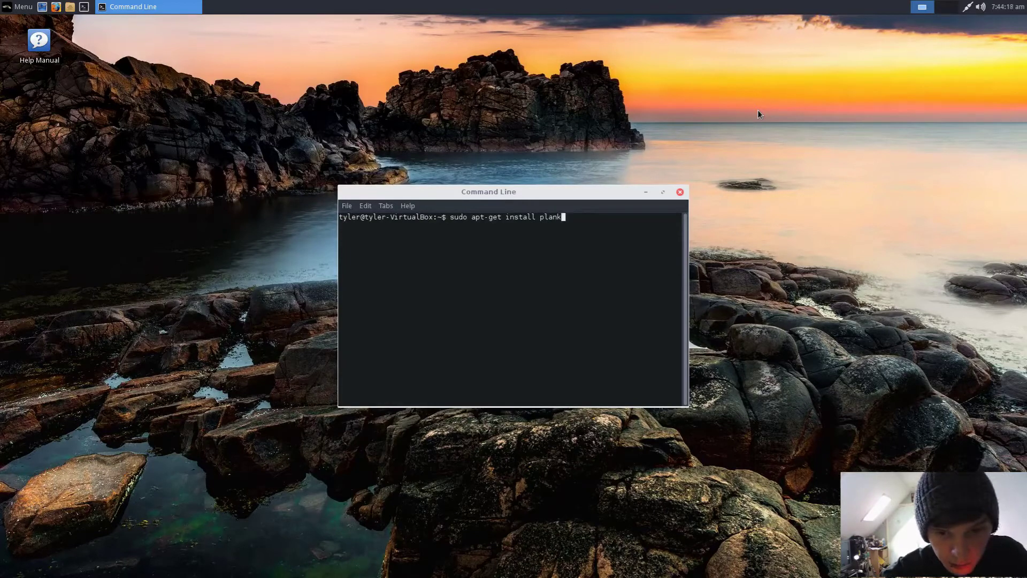
key(Return)
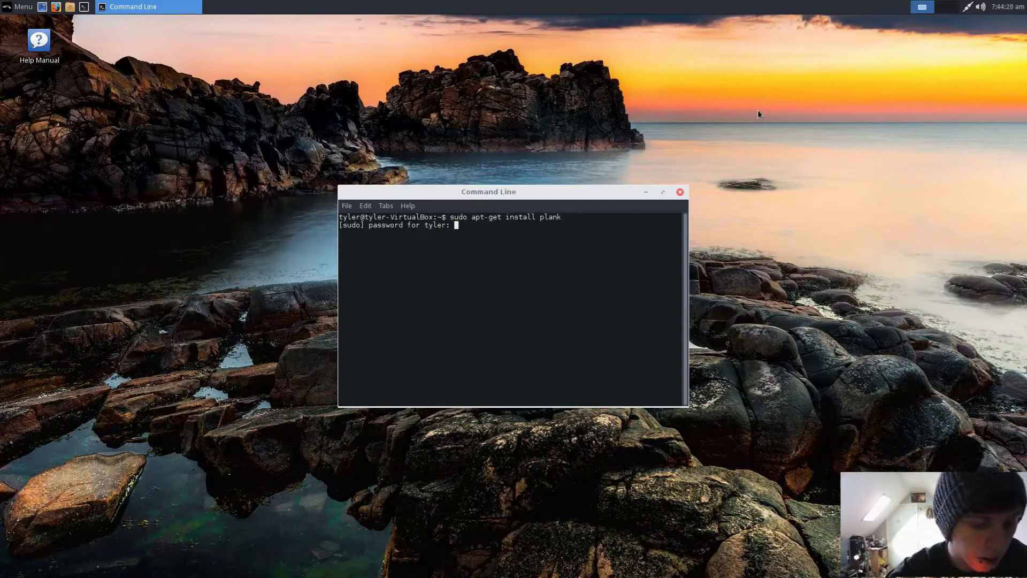
key(Return)
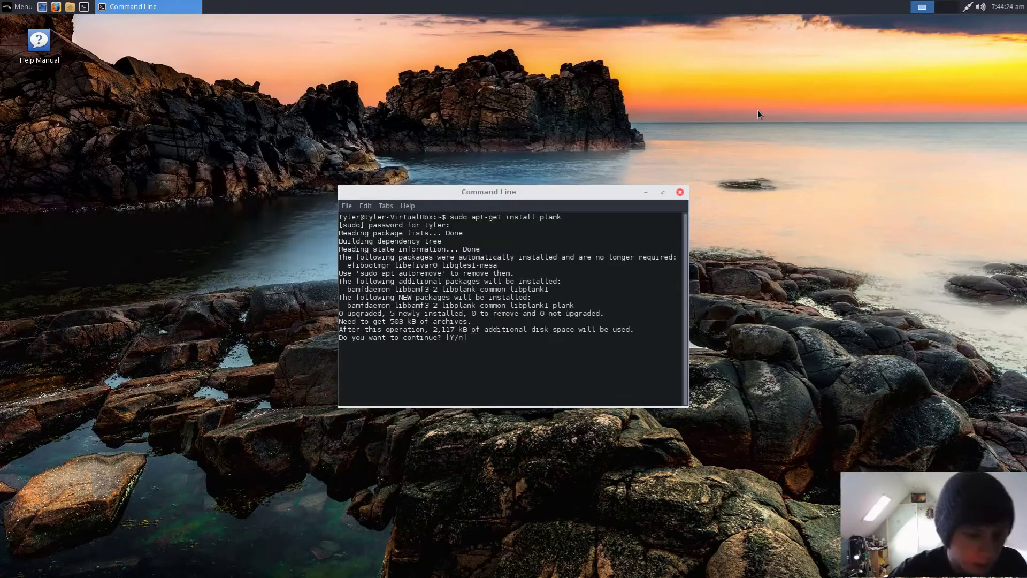
text(y)
key(Return)
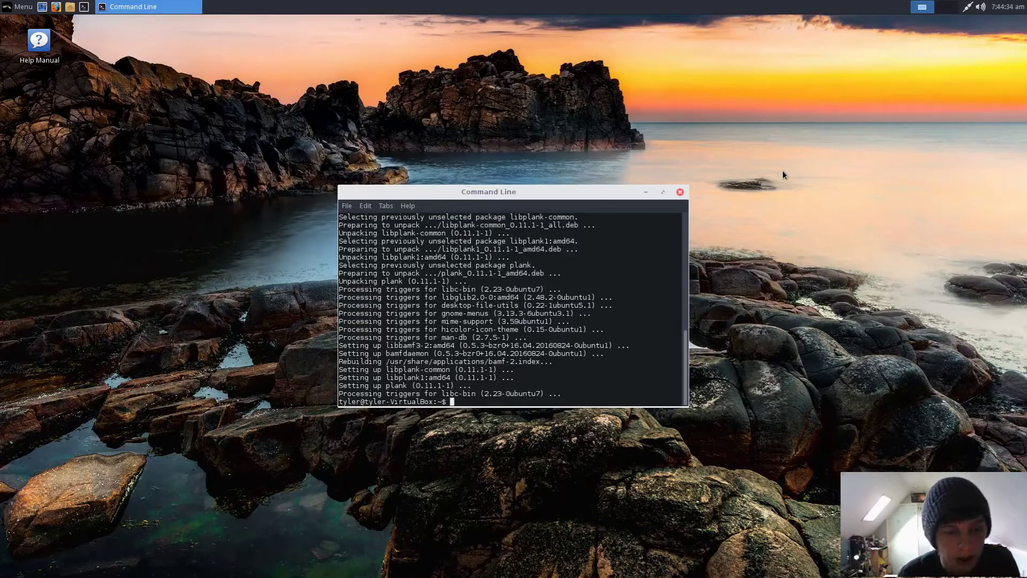
text(exi)
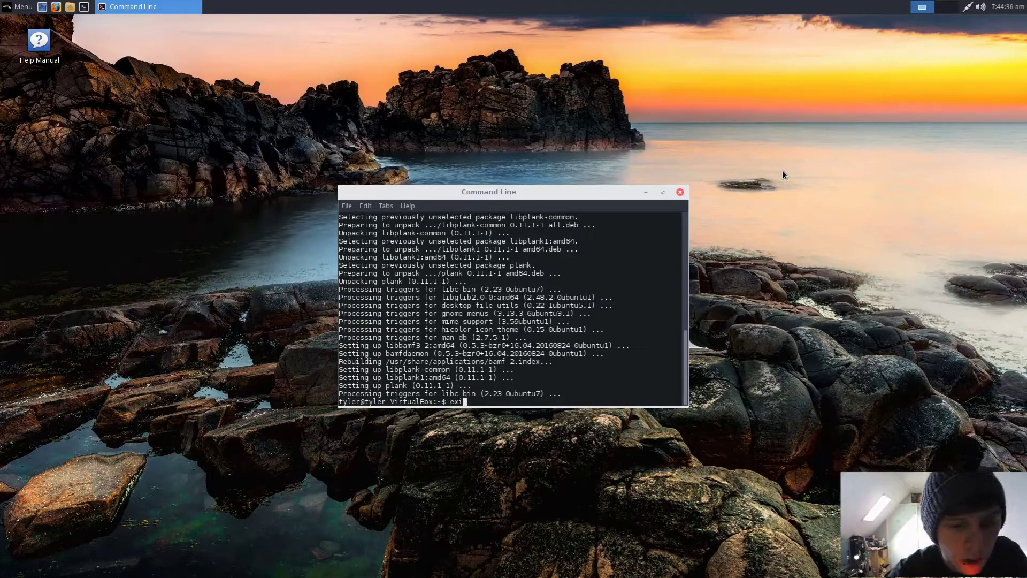
text(t)
key(Return)
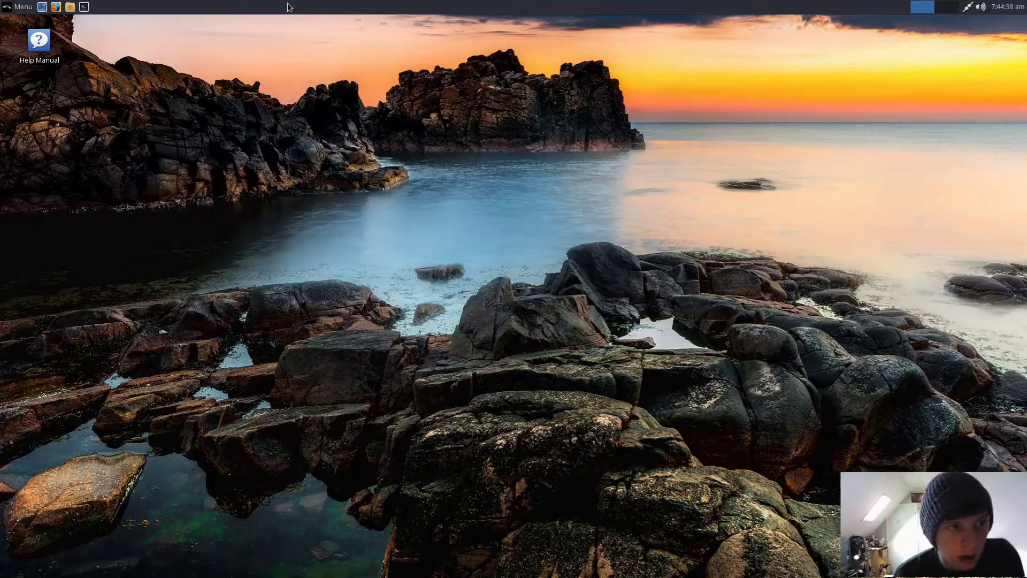
Step: Search Firefox for 'moka icon theme' and open the Moka and Faba result in a background tab
click(55, 12)
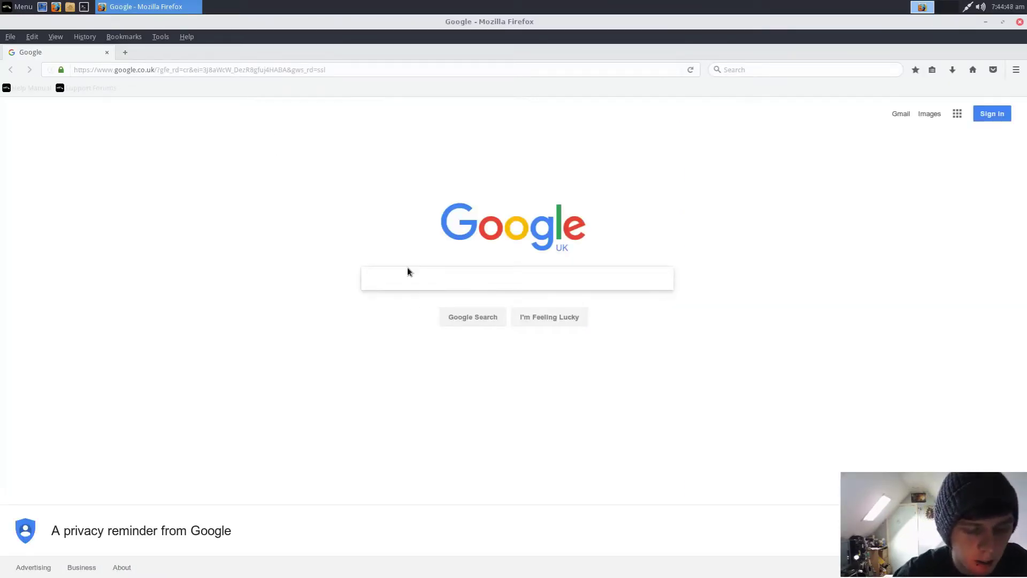
text(moka )
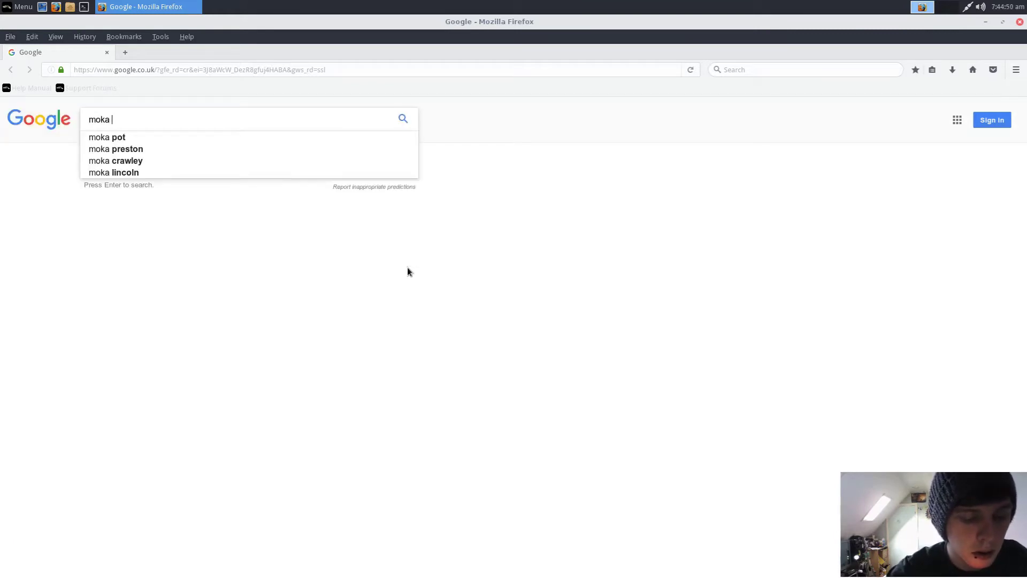
text(icon t)
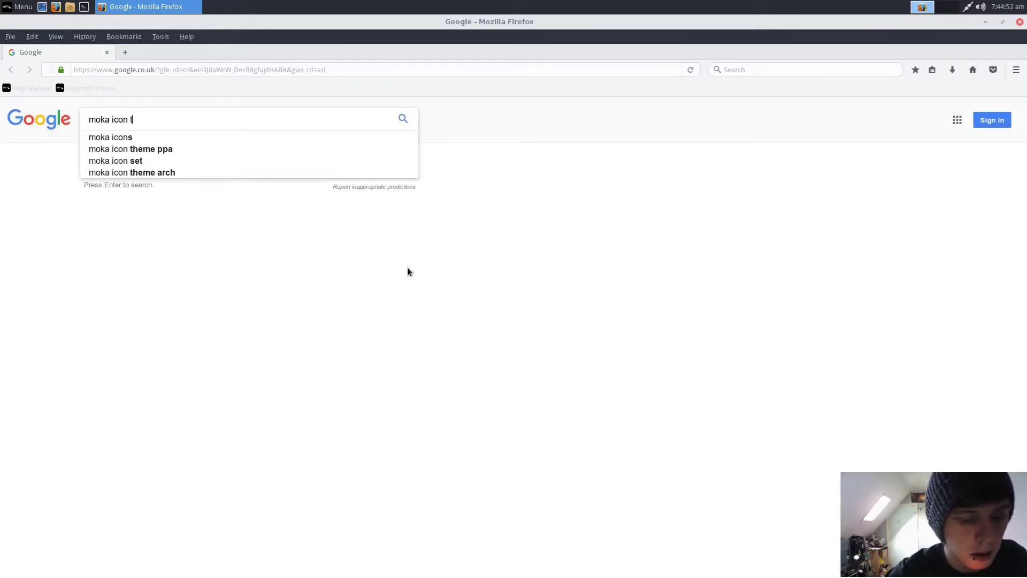
text(heme)
key(Return)
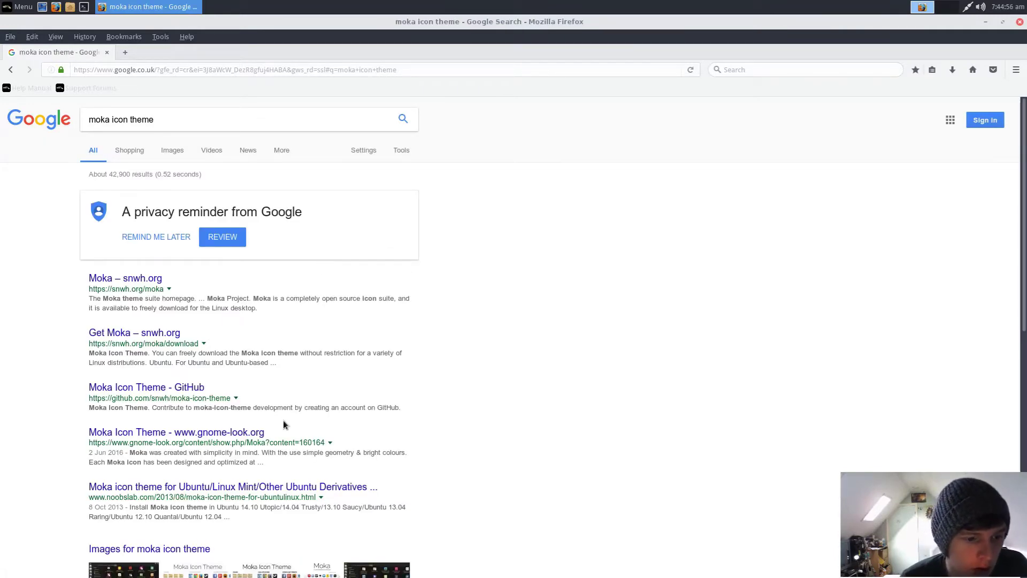
scroll(400, 359, down, 3)
scroll(399, 355, down, 2)
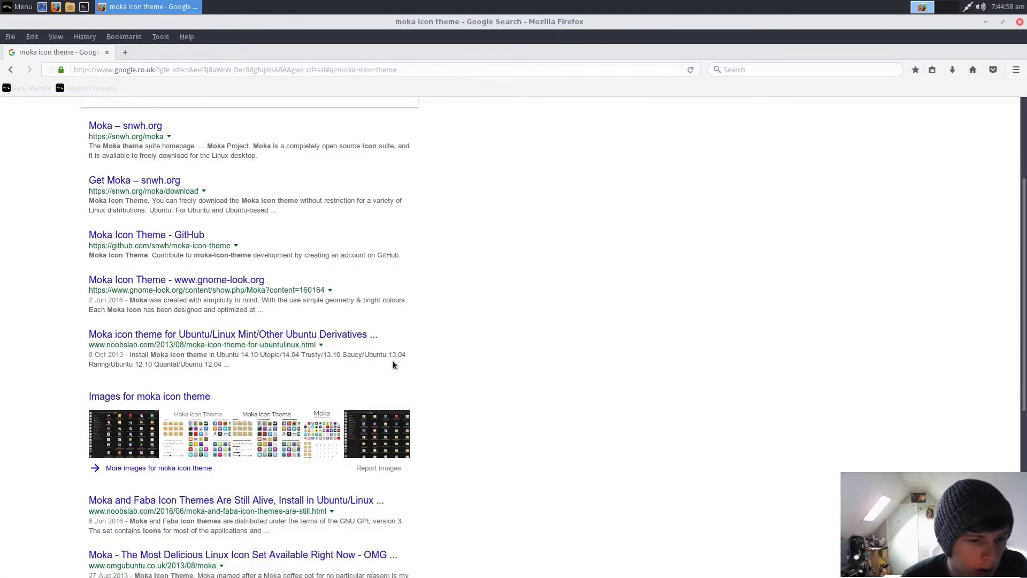
right_click(318, 498)
click(368, 371)
Step: Replace the query with 'plank ubuntu theme' and run the search
scroll(321, 291, up, 5)
triple_click(141, 119)
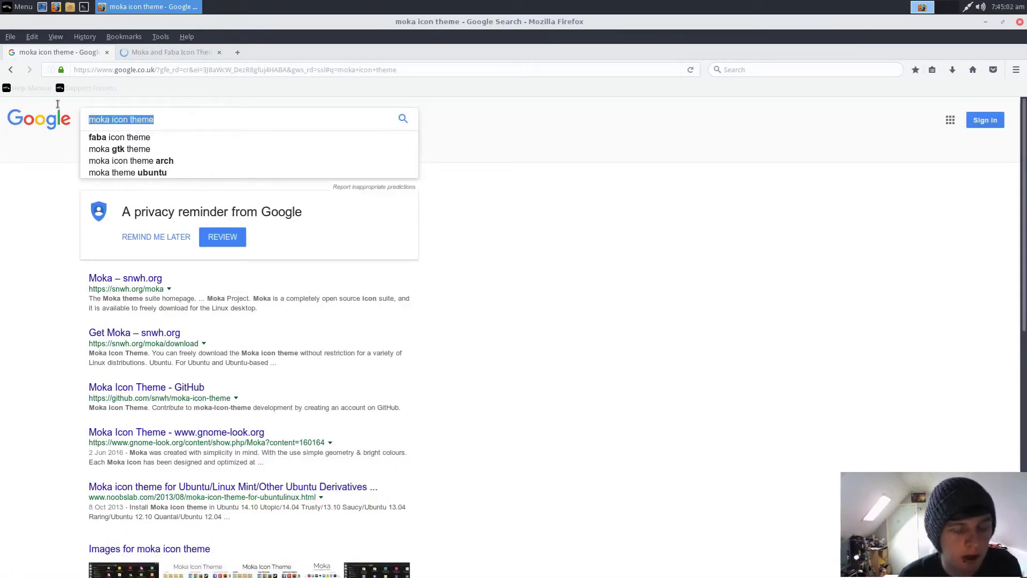
text(pl)
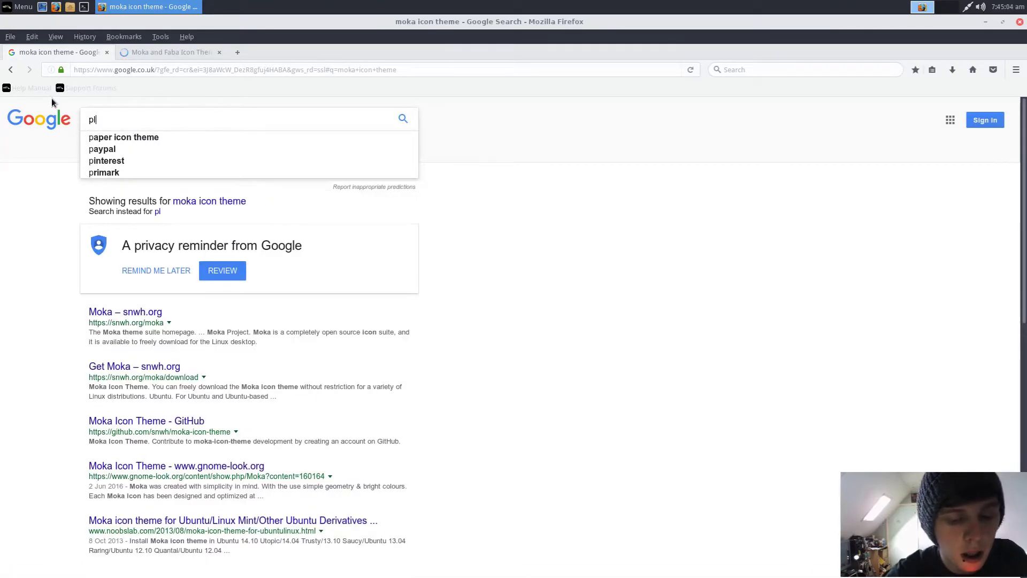
text(ank ubuntu th)
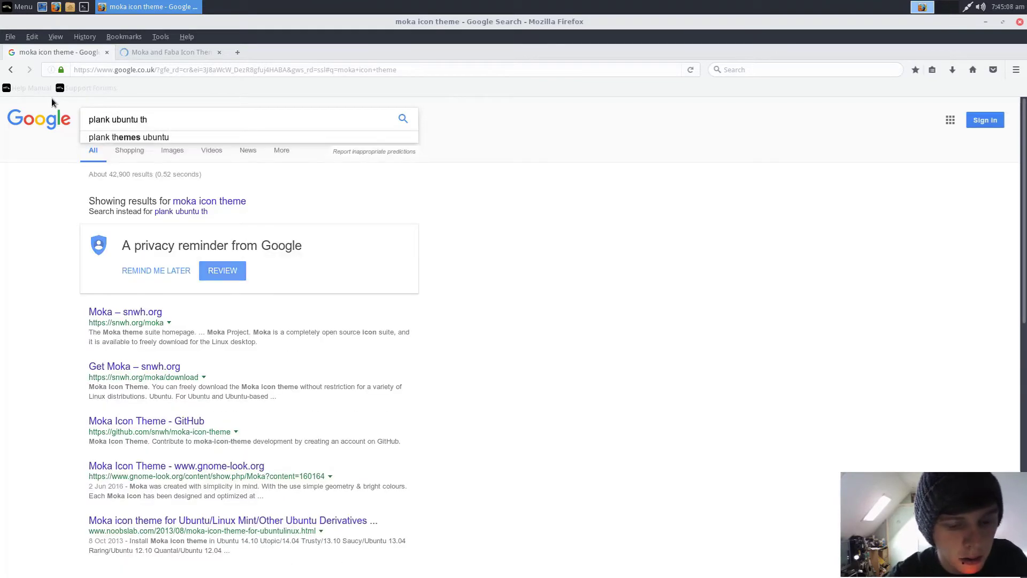
text(eme)
key(Return)
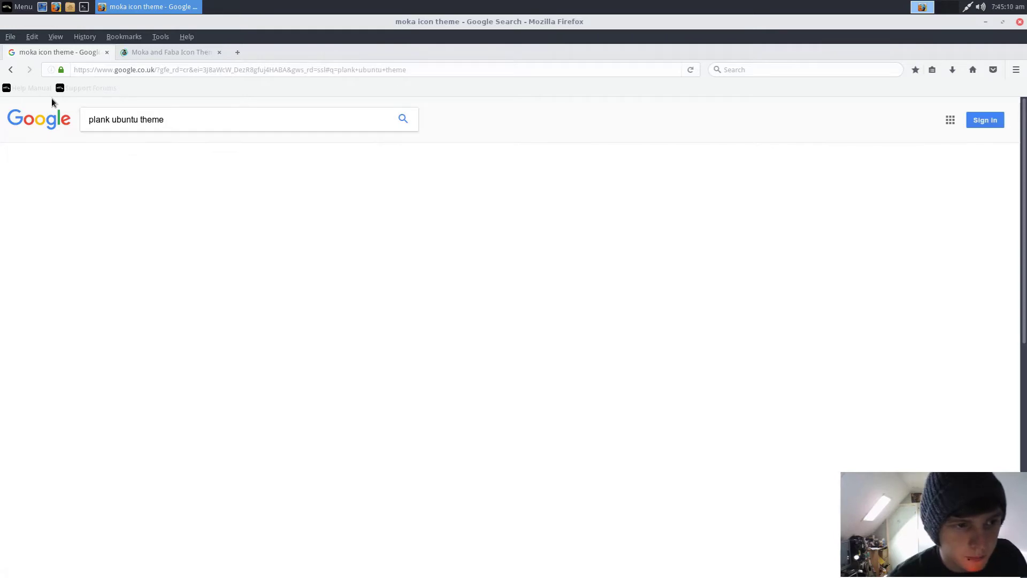
Step: Download Ken Harkey's Plank themes zip from the 3 Awesome Themes For Plank article into Archive Manager
click(225, 278)
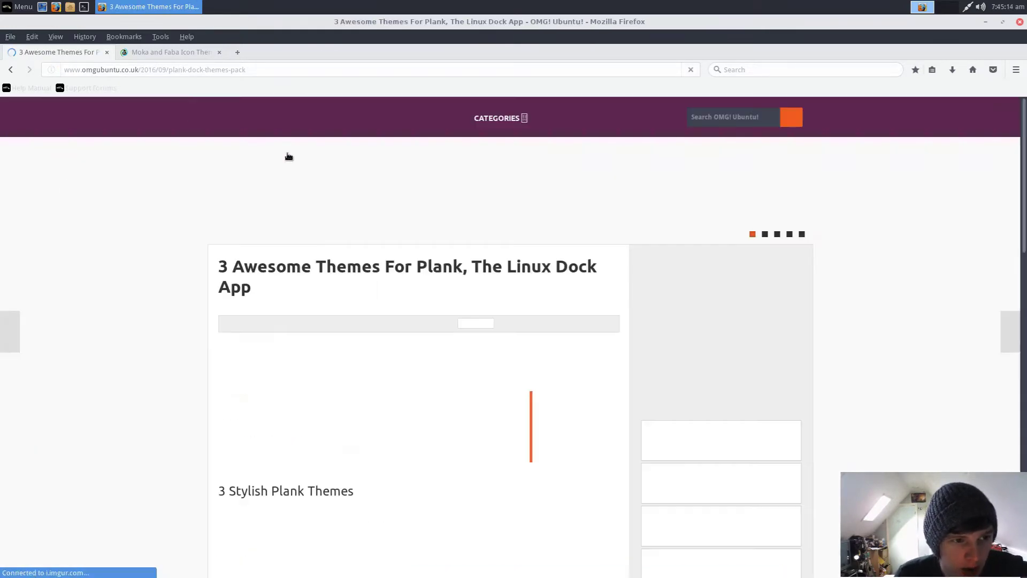
scroll(367, 261, down, 6)
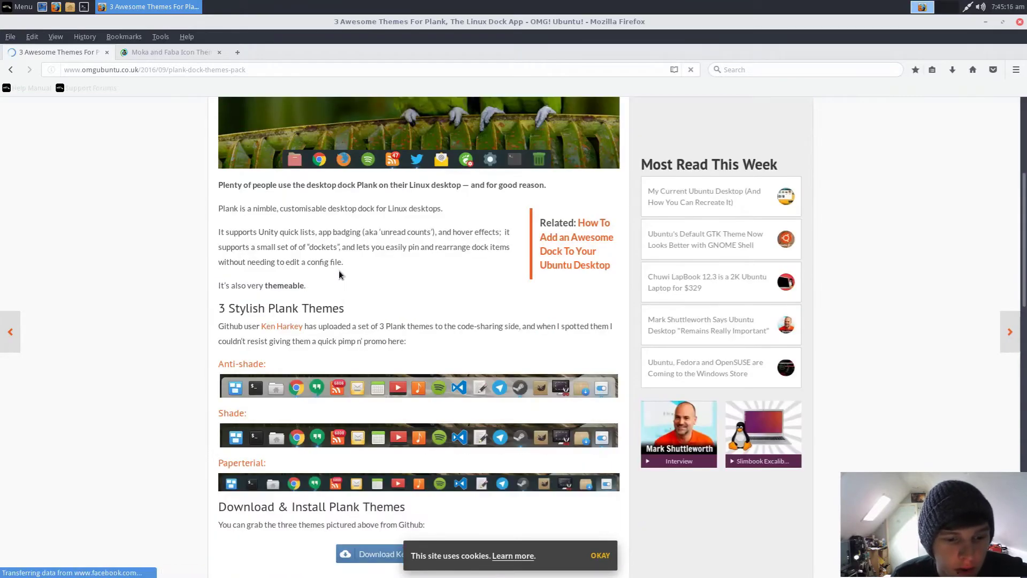
click(415, 467)
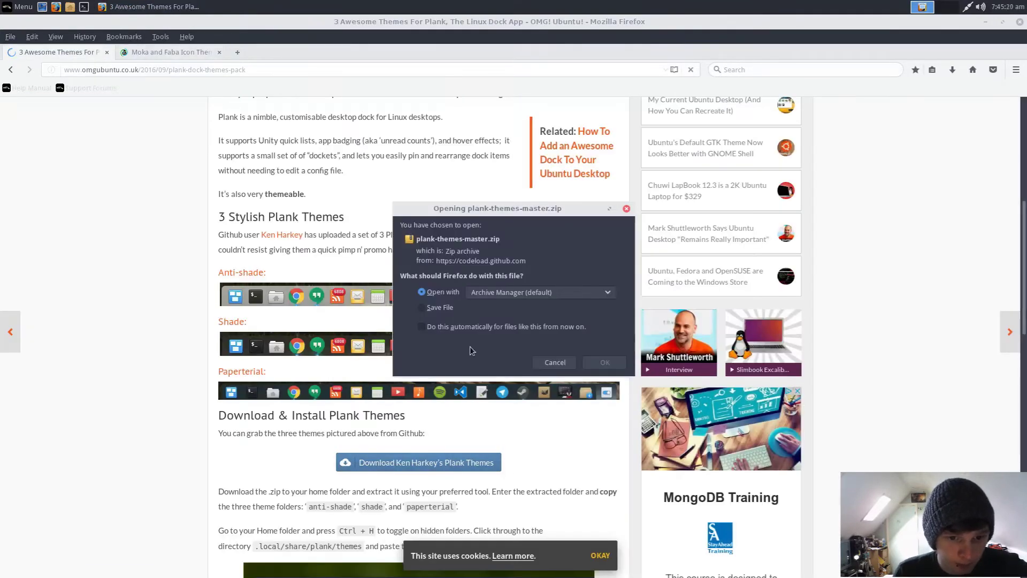
click(604, 364)
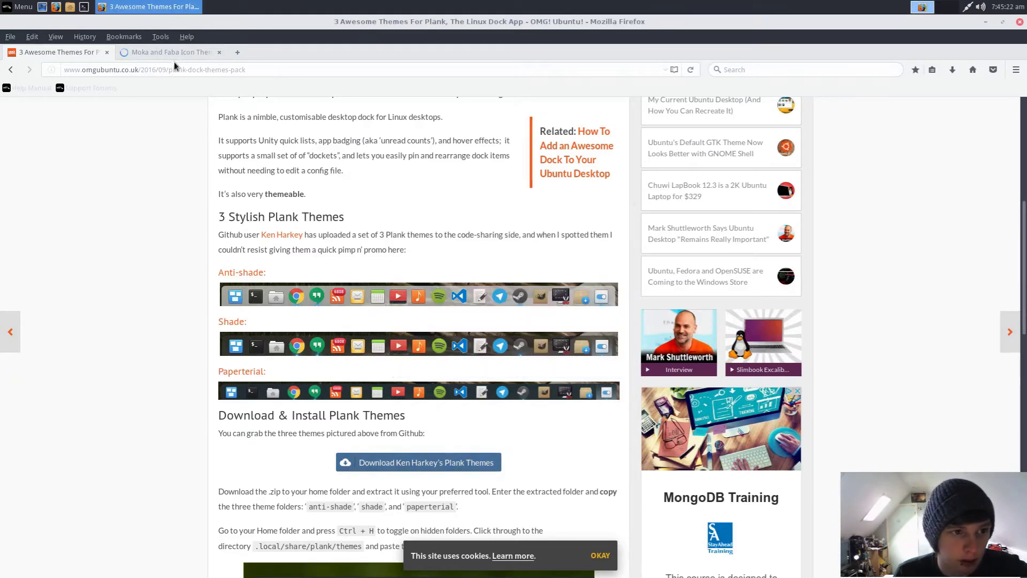
Step: Dismiss the downloads list, minimize Archive Manager, and close the Plank themes article tab
click(175, 53)
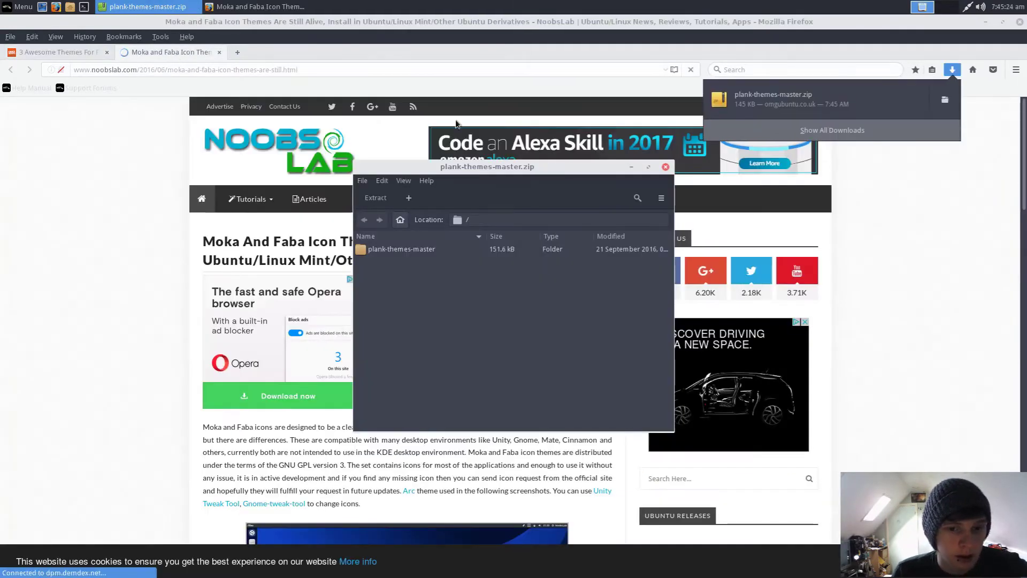
click(620, 169)
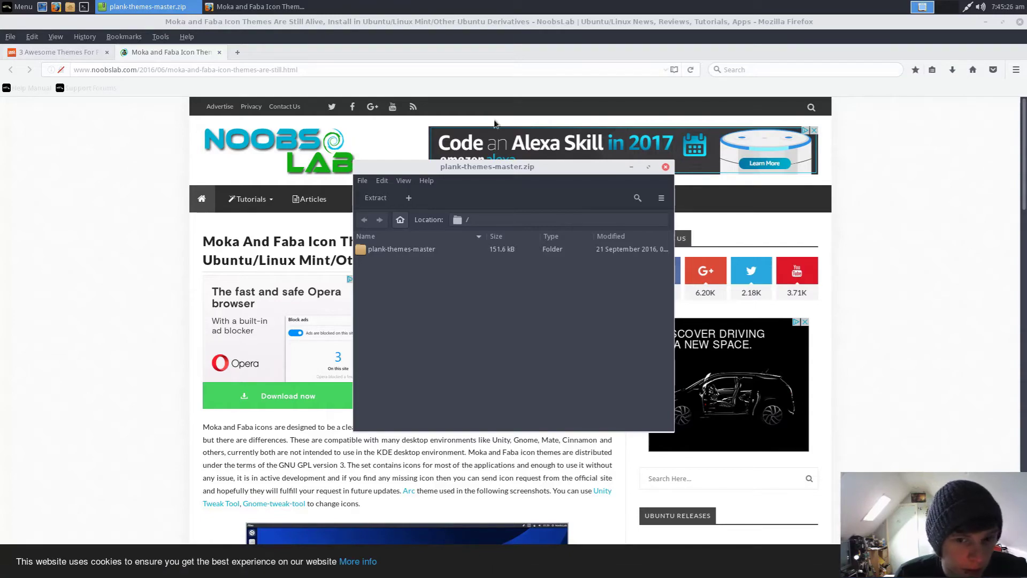
click(630, 167)
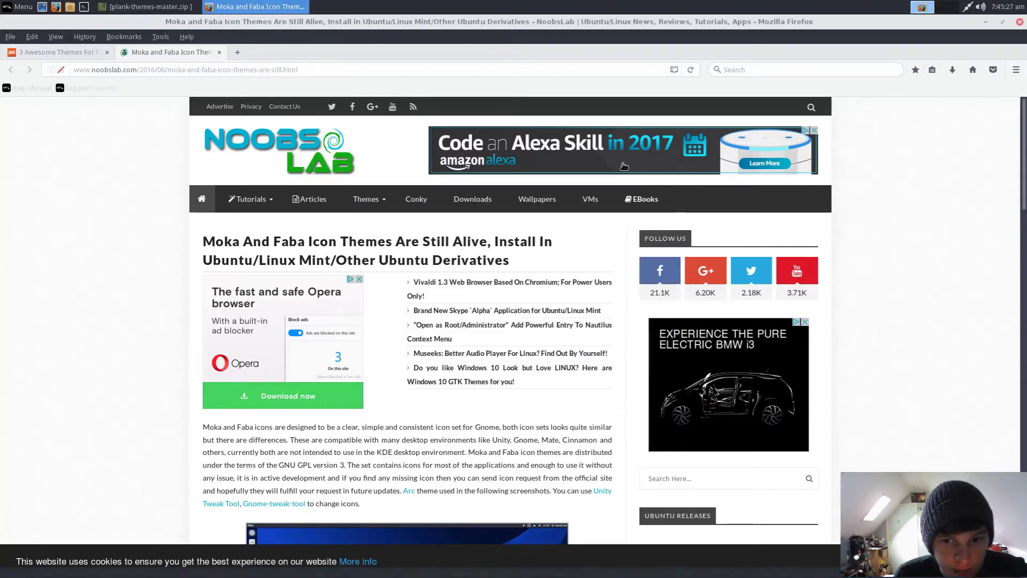
click(107, 51)
Step: Copy the add-apt-repository command from the article and run it in a new terminal, confirming the Moka PPA
scroll(558, 224, down, 10)
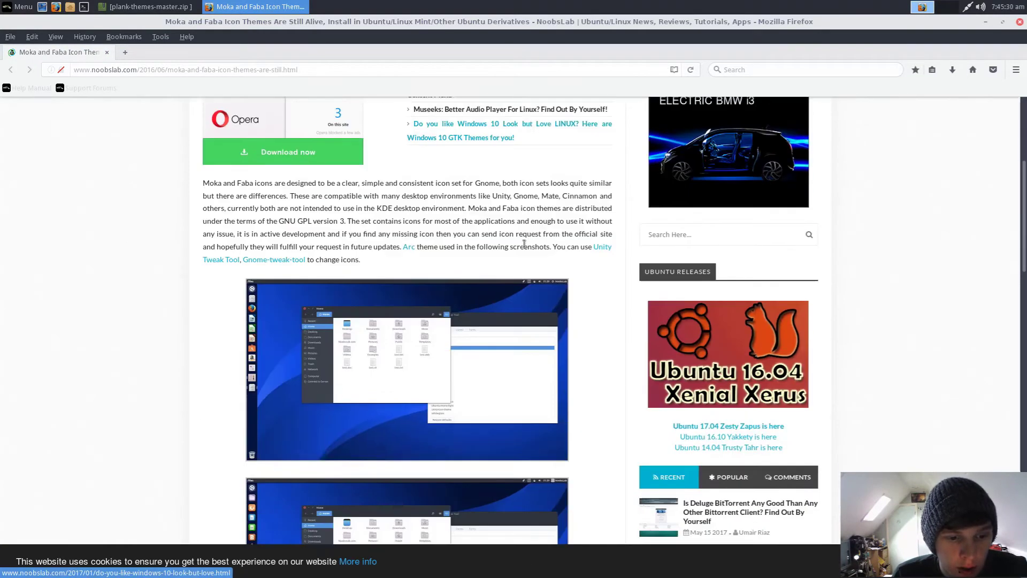
drag(345, 382, 206, 380)
right_click(206, 381)
click(227, 390)
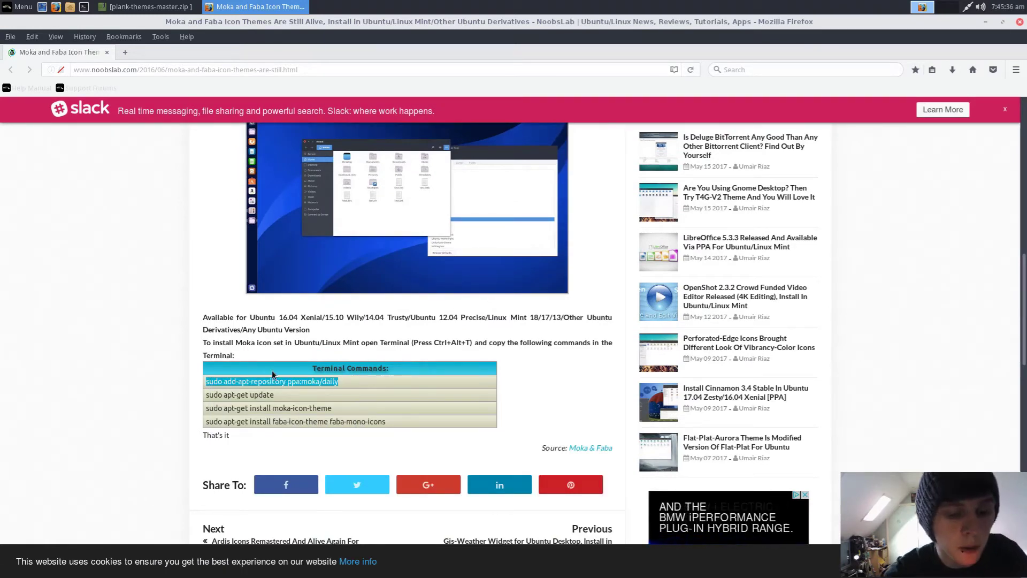
key(ctrl+alt+t)
right_click(415, 313)
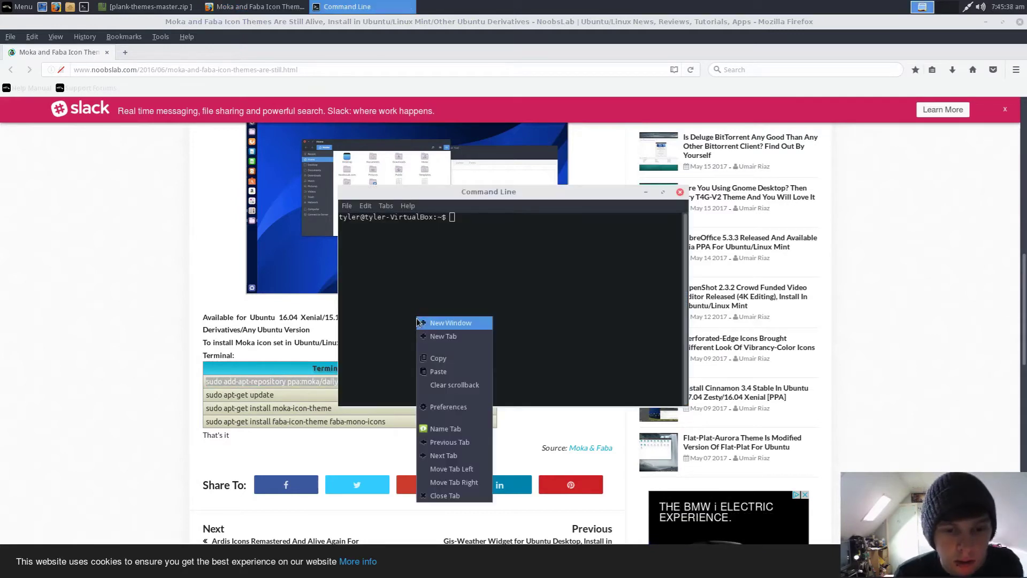
click(448, 381)
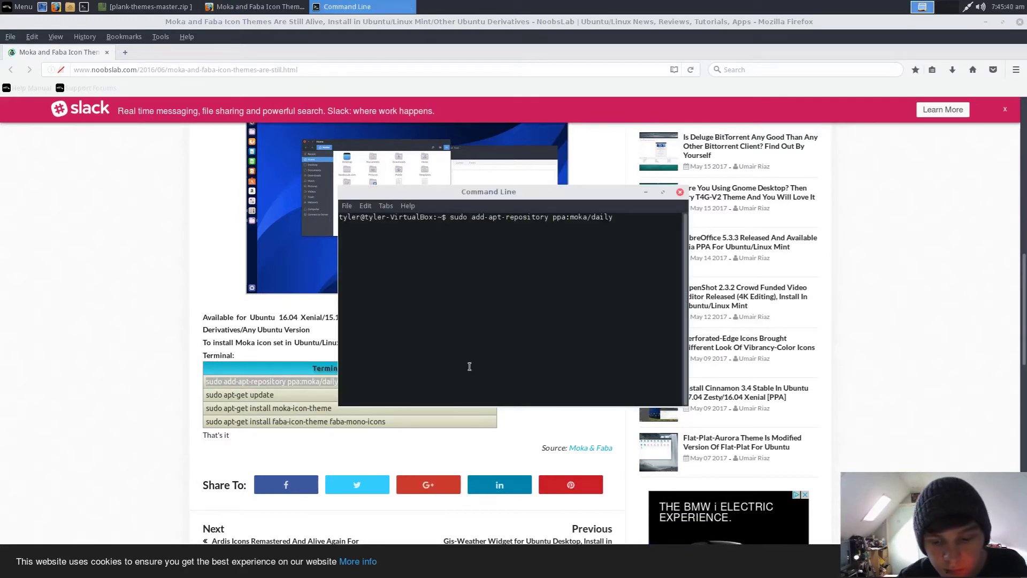
key(Return)
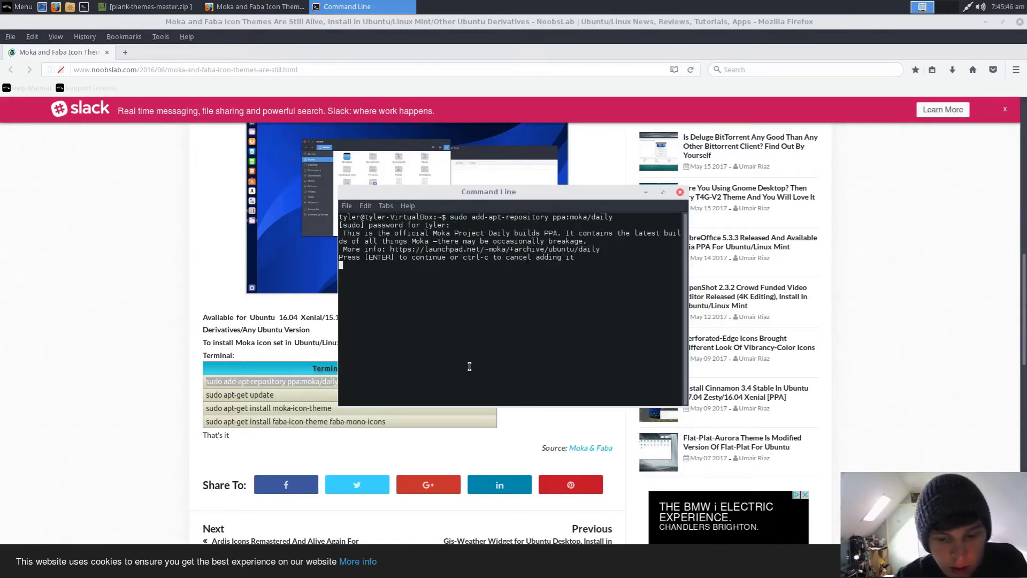
key(Return)
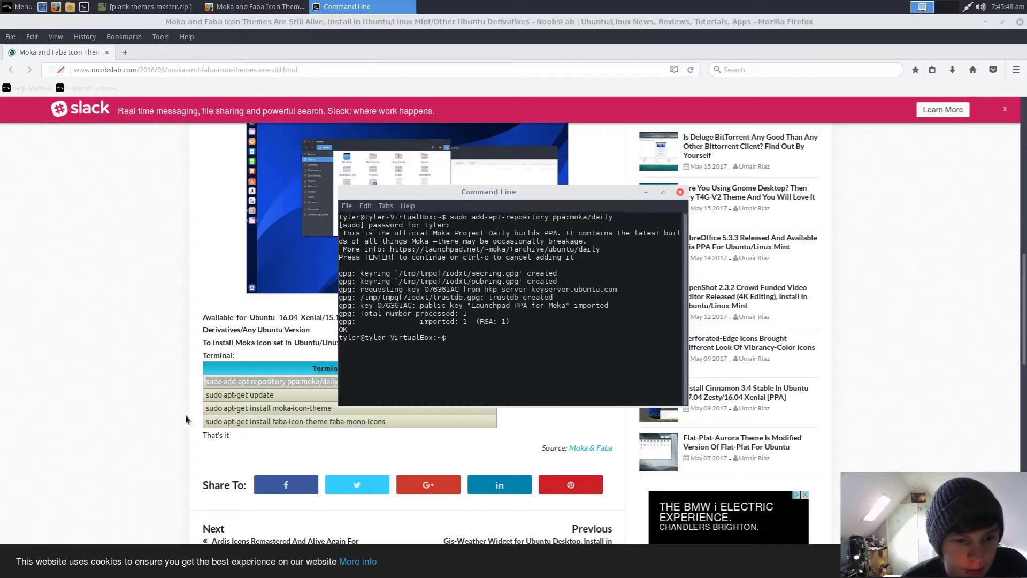
Step: Copy the moka-icon-theme install command, then run sudo apt-get update in the terminal
drag(207, 407, 331, 408)
right_click(331, 407)
click(342, 413)
click(366, 6)
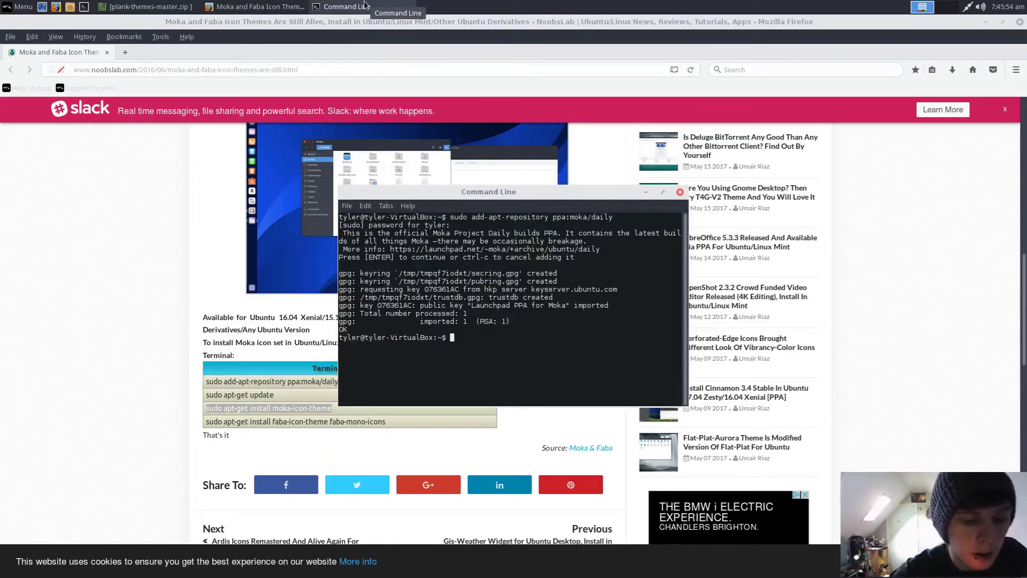
text(sudo apt-get up)
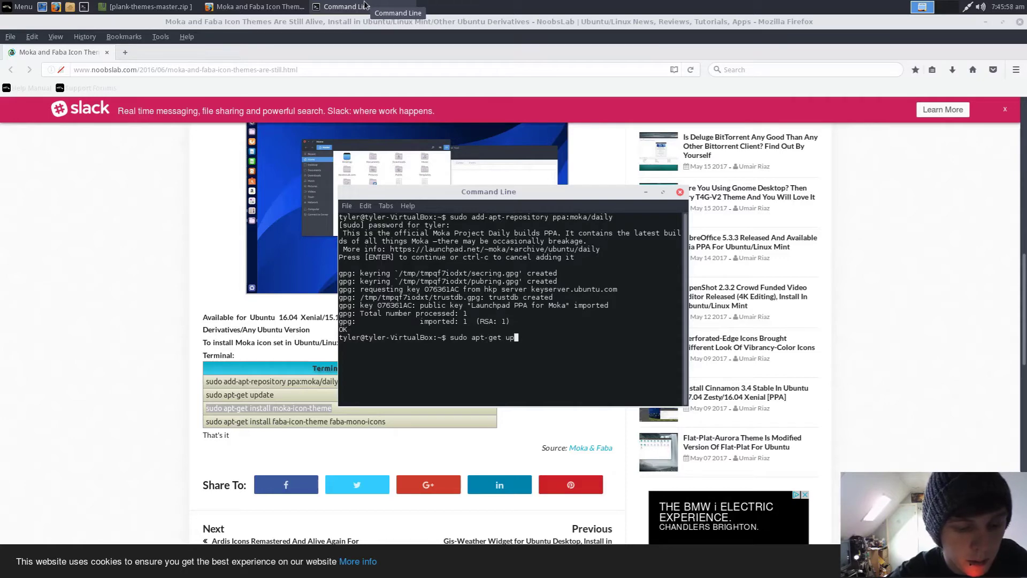
text(date)
key(Return)
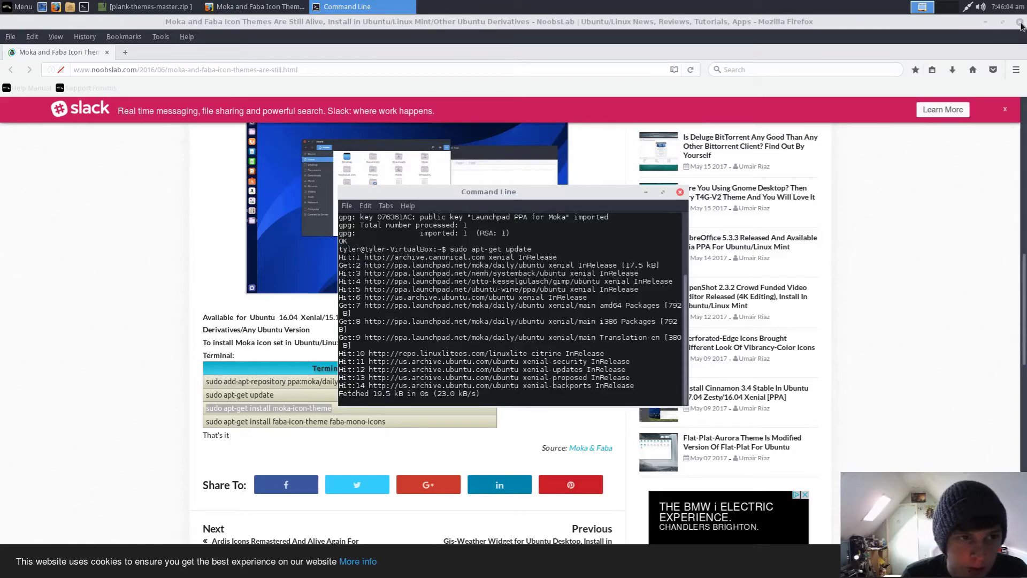
Step: Close Firefox, paste and run sudo apt-get install moka-icon-theme, and answer y
click(1020, 24)
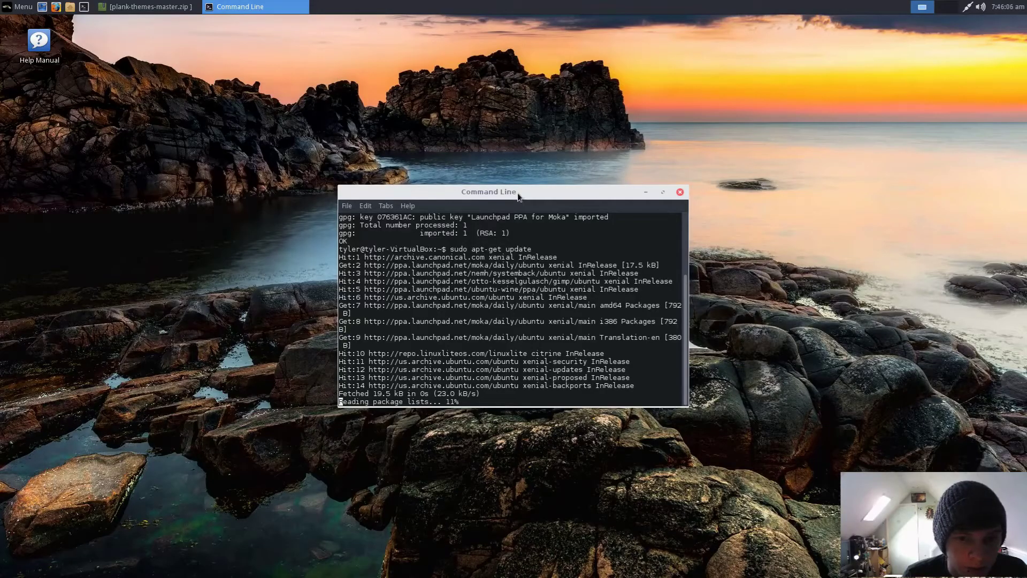
drag(517, 193, 495, 152)
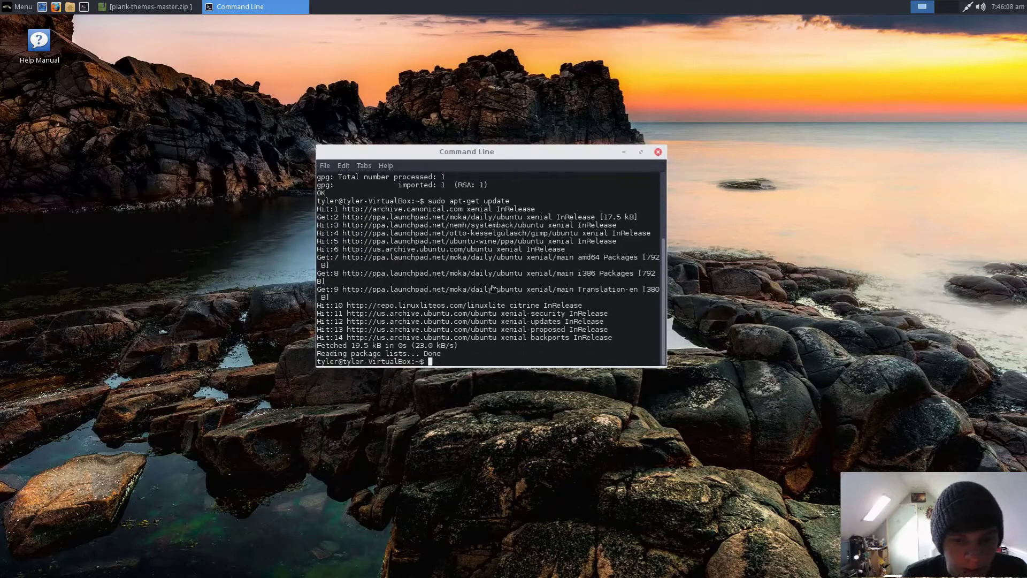
right_click(488, 362)
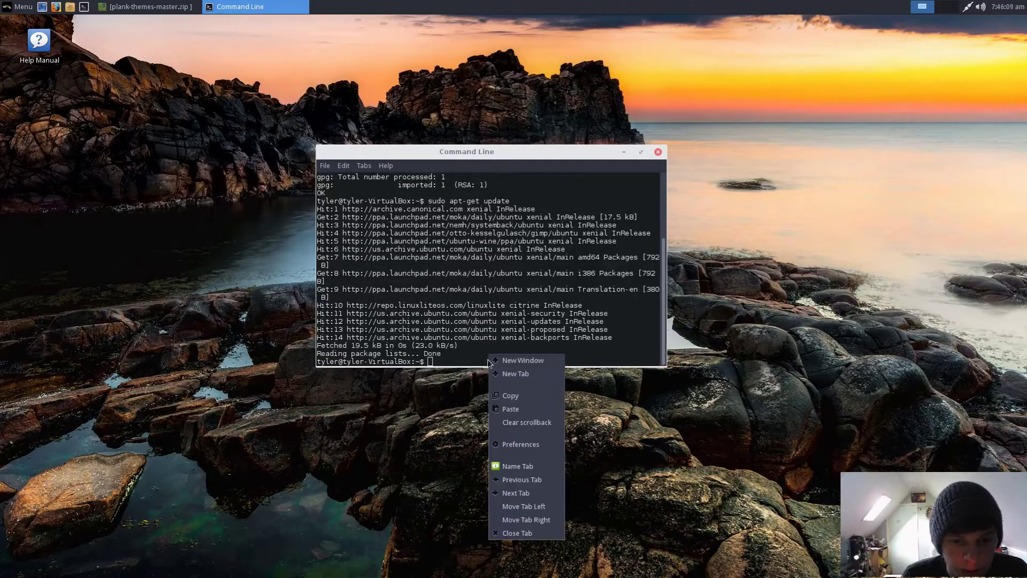
click(530, 410)
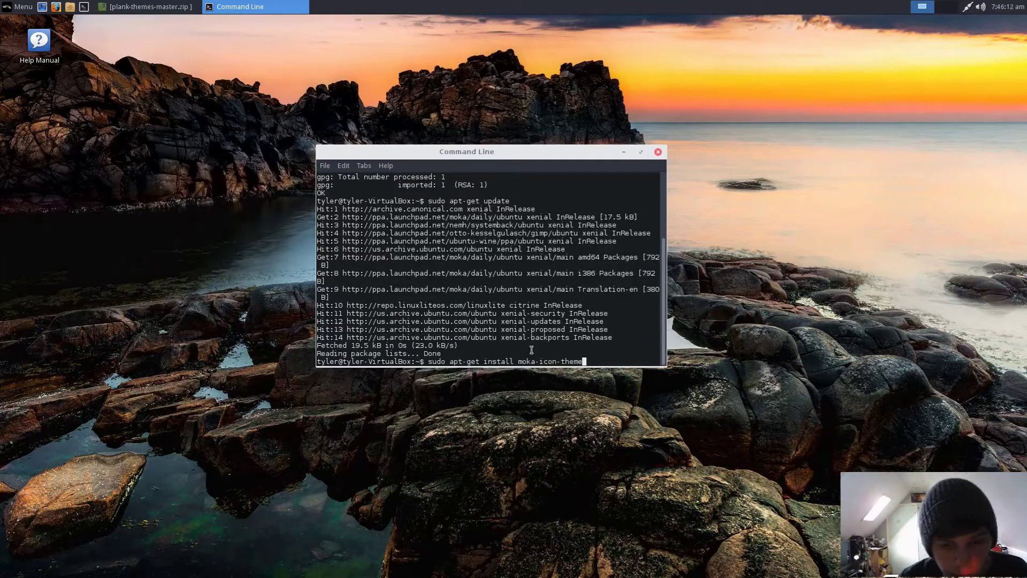
key(Return)
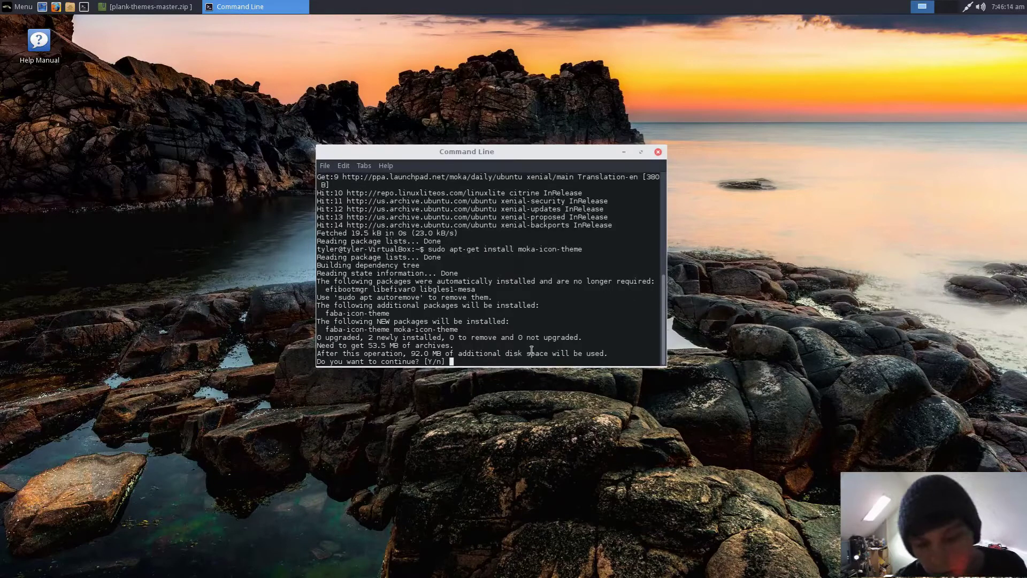
text(y)
key(Return)
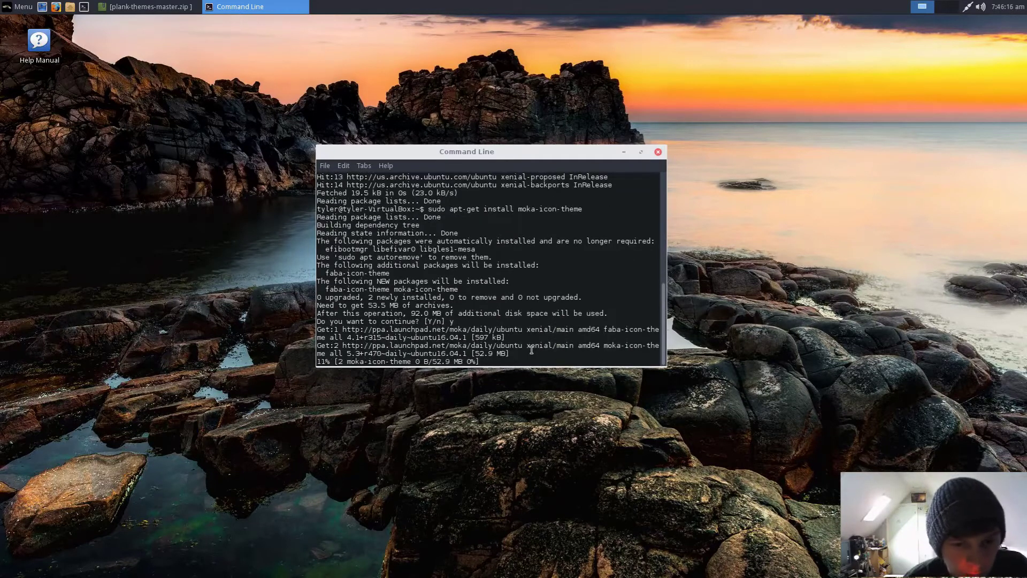
Step: Minimise the terminal and launch the Plank dock from a Whisker menu search
click(624, 153)
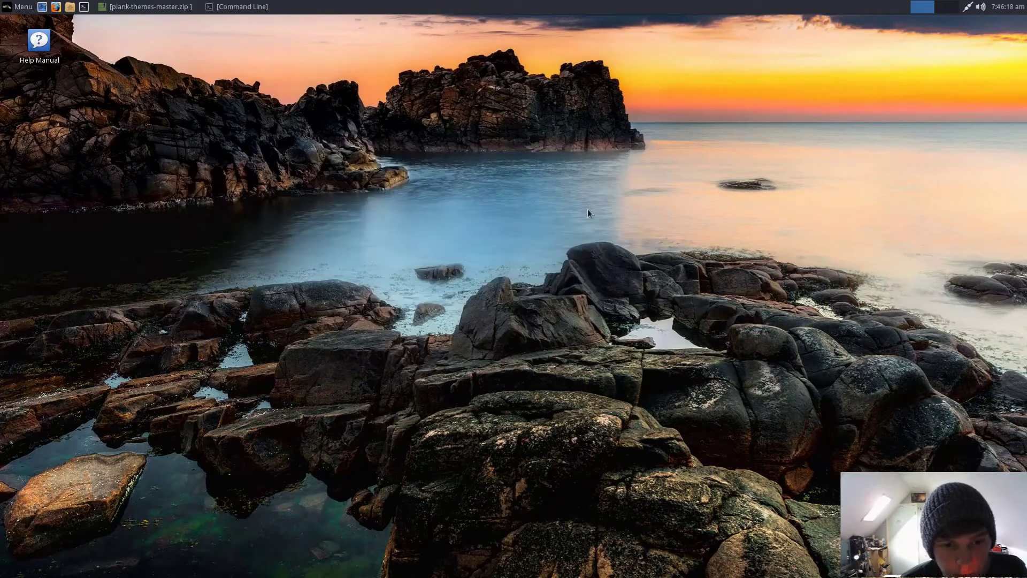
click(7, 5)
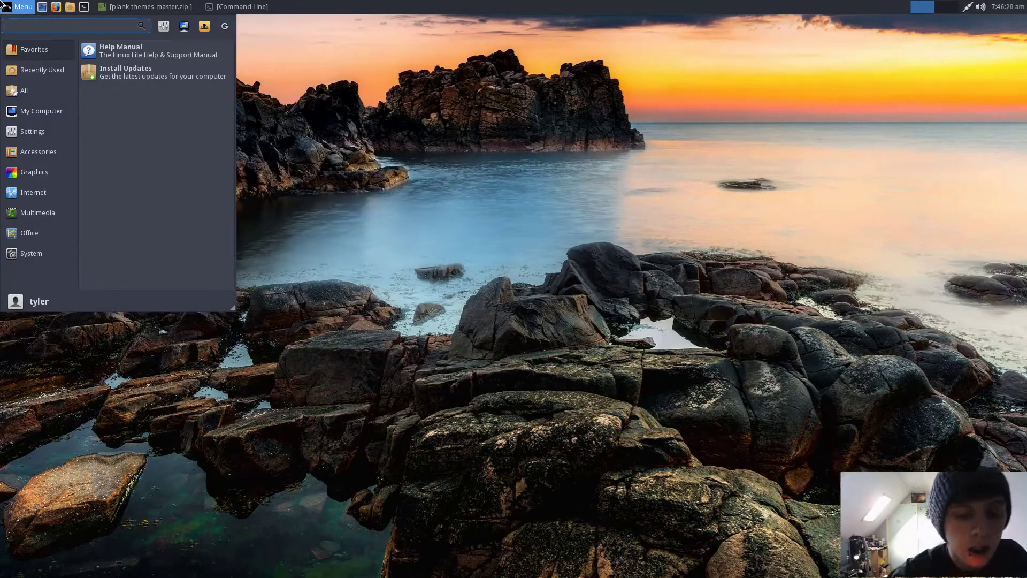
text(plank)
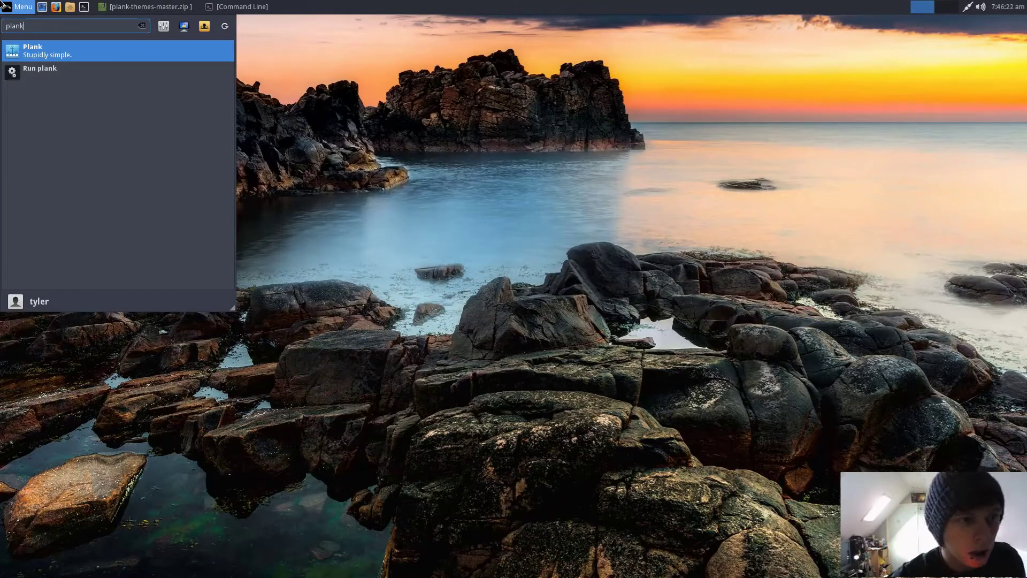
key(Return)
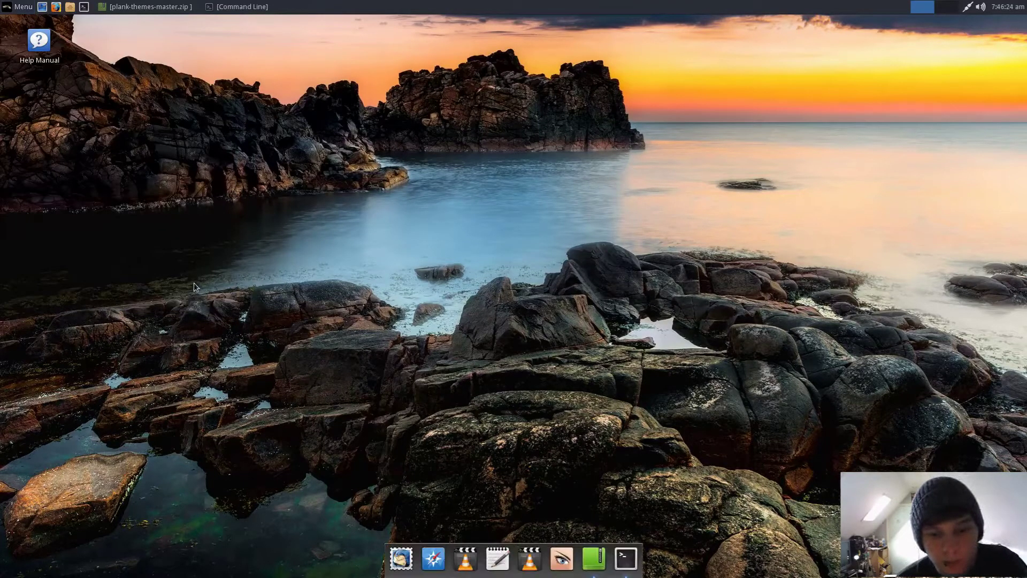
Step: Enable Icon Zoom in Plank preferences, review the Behaviour and Docklets tabs, then close it
ctrl+right_click(430, 558)
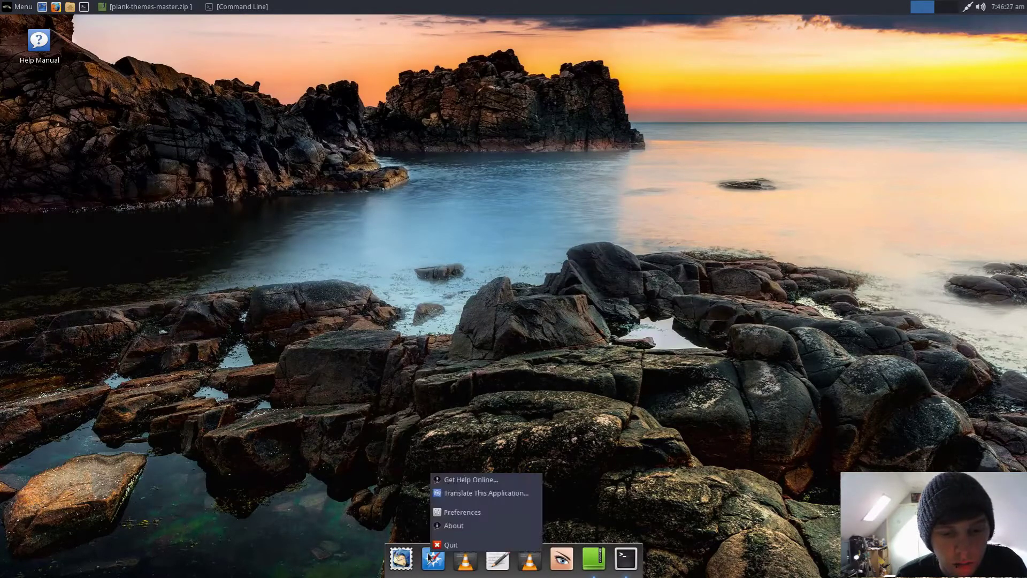
click(460, 517)
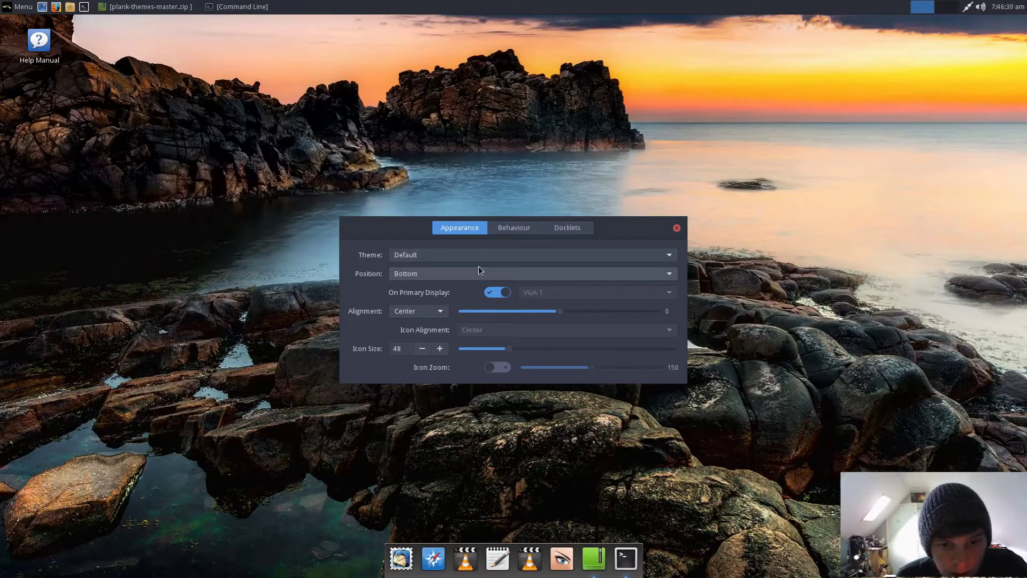
click(497, 370)
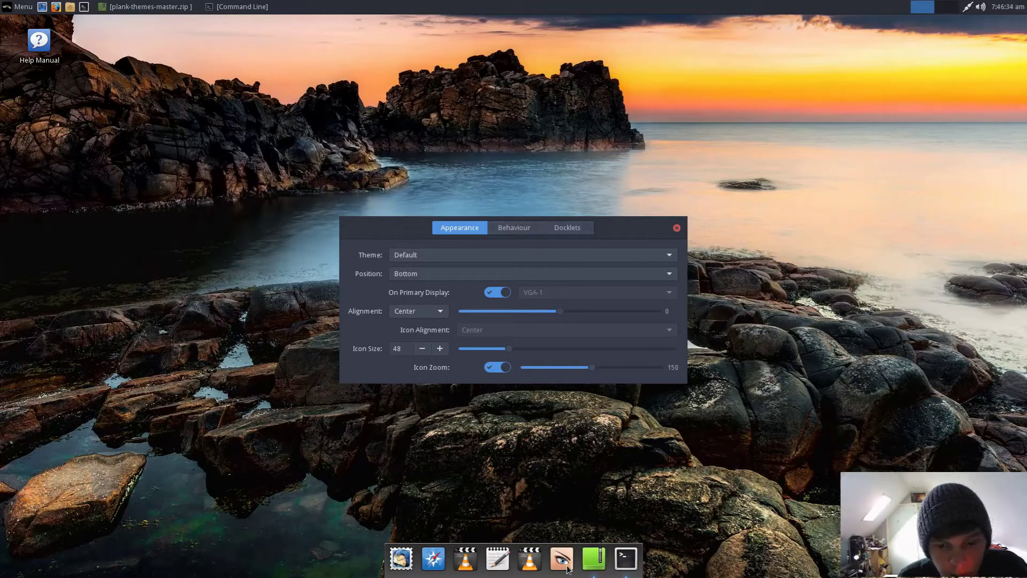
click(524, 231)
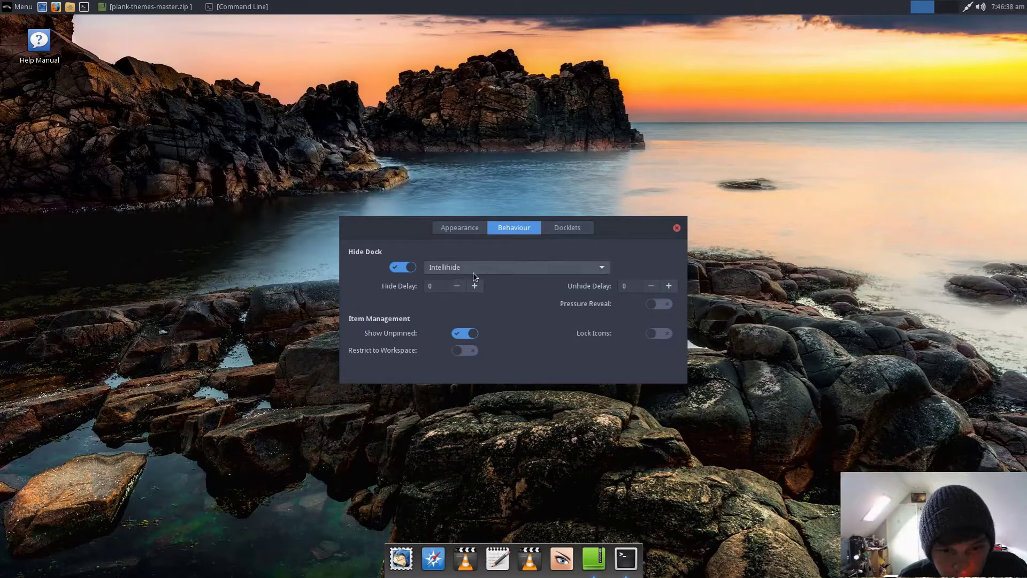
click(568, 228)
click(450, 229)
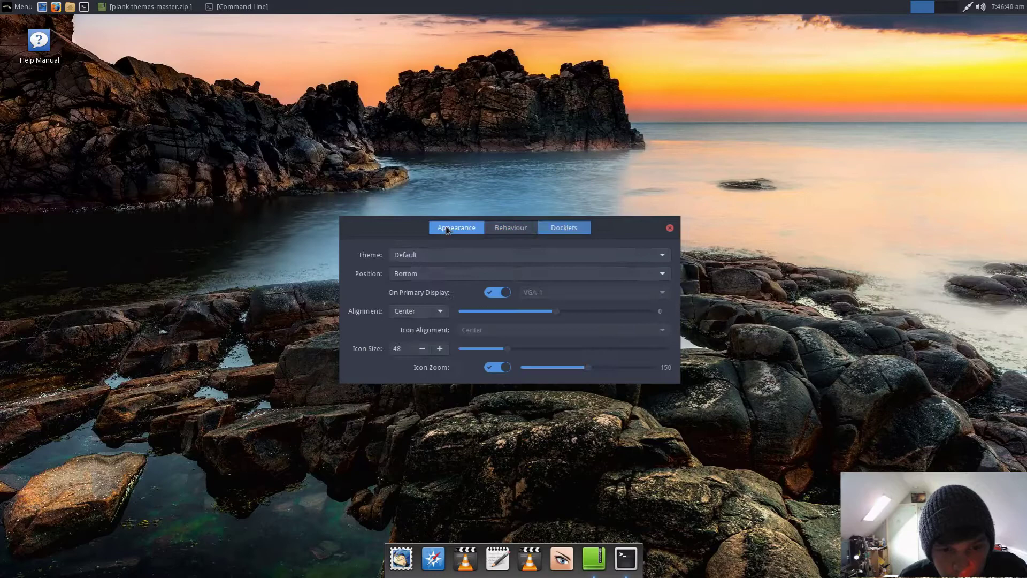
click(670, 229)
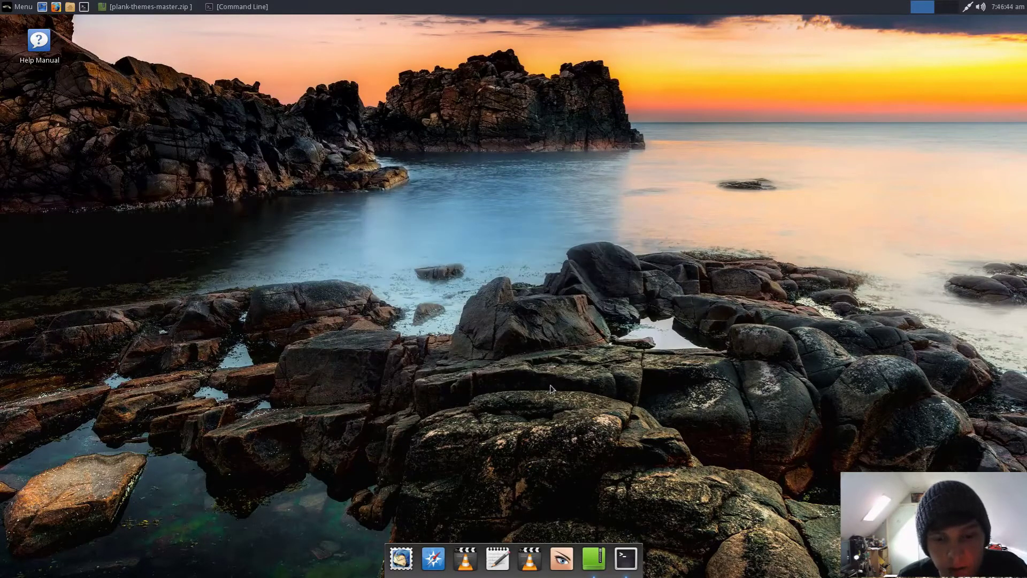
Step: Open plank-themes-master in the archive and select anti-shade, paperterial and shade for extraction
click(592, 557)
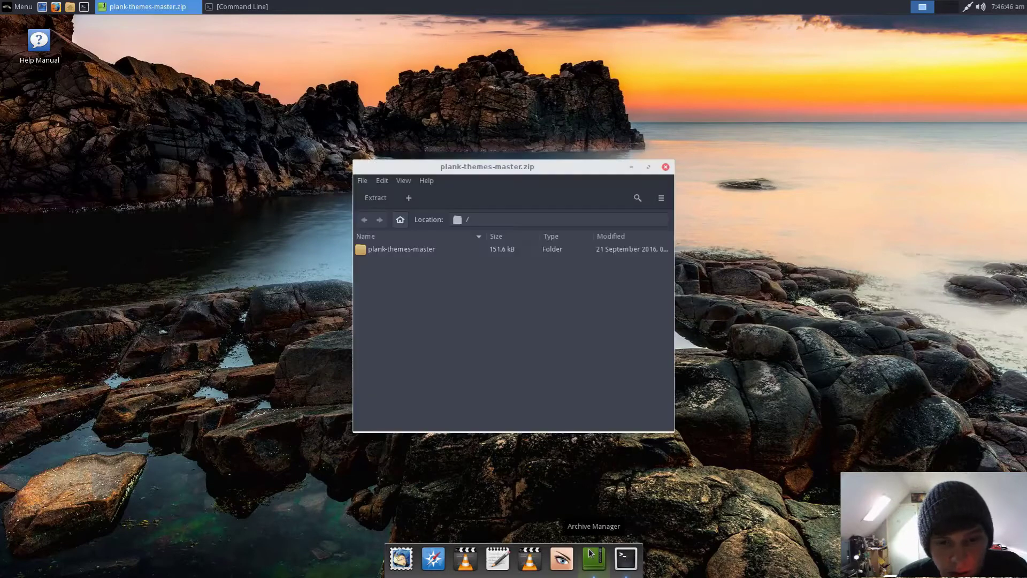
double_click(399, 251)
click(393, 266)
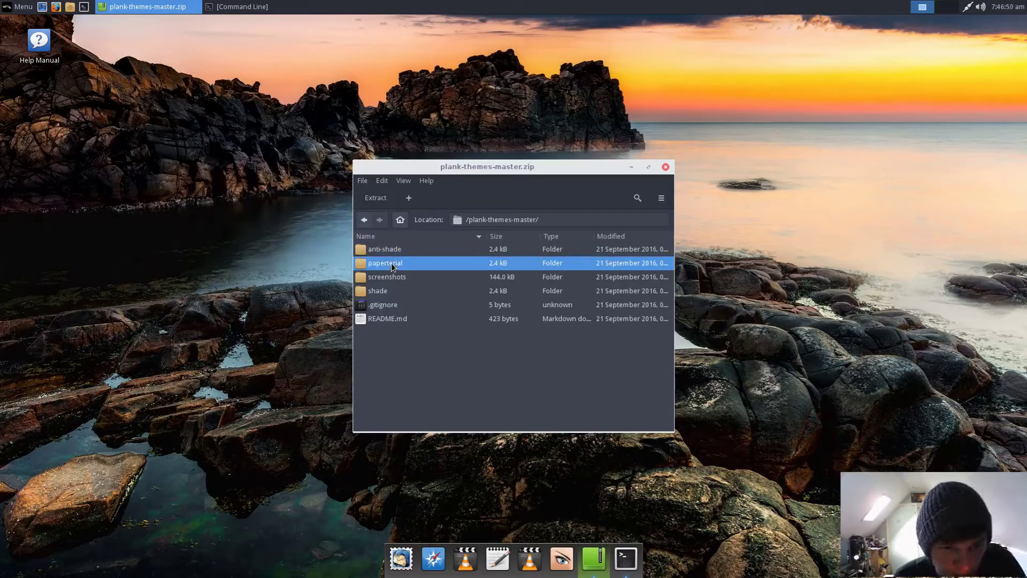
ctrl+click(382, 248)
ctrl+click(384, 291)
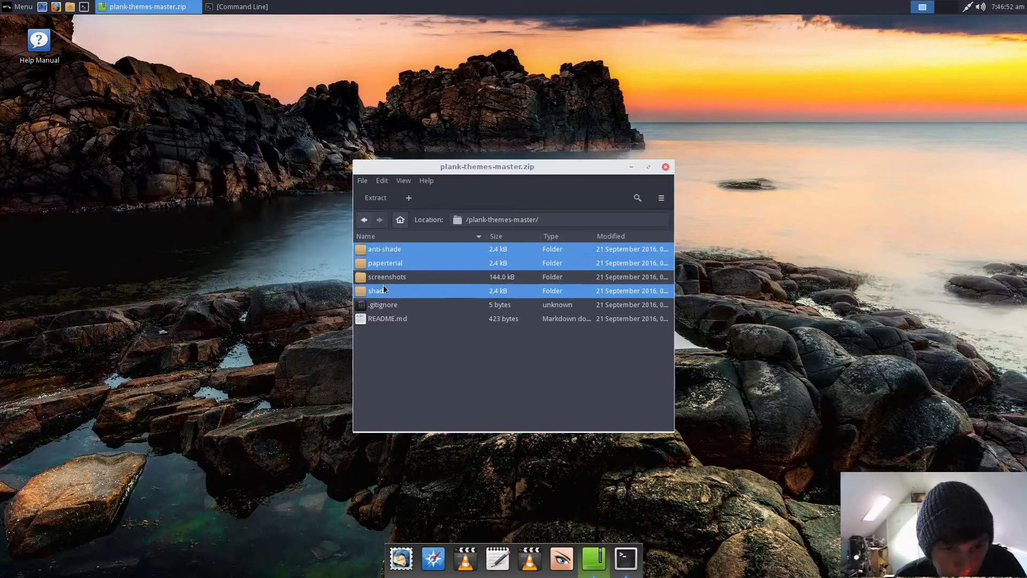
click(377, 199)
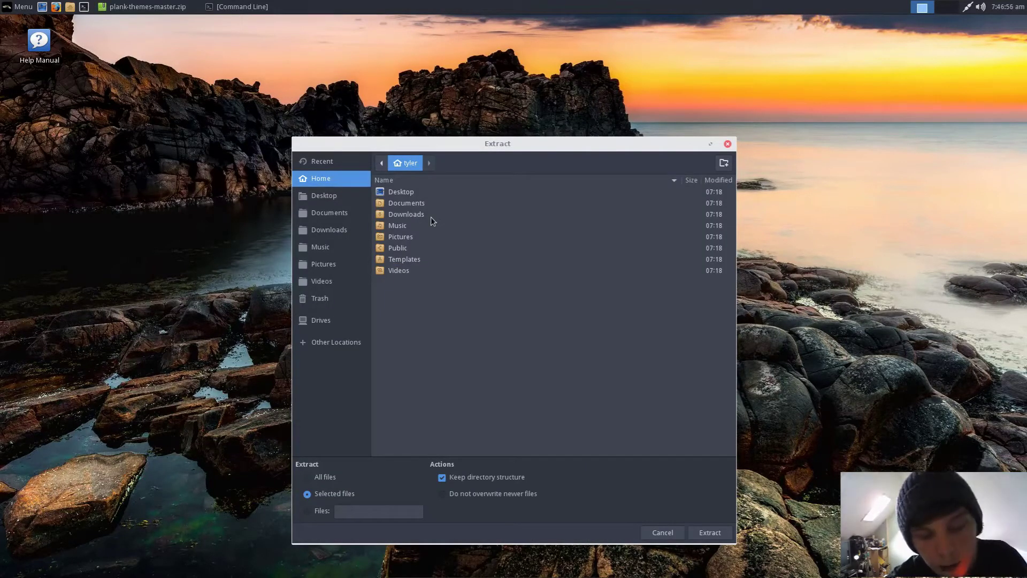
Step: Extract them into the hidden .local/share/plank/themes folder and dismiss the resulting error
key(ctrl+h)
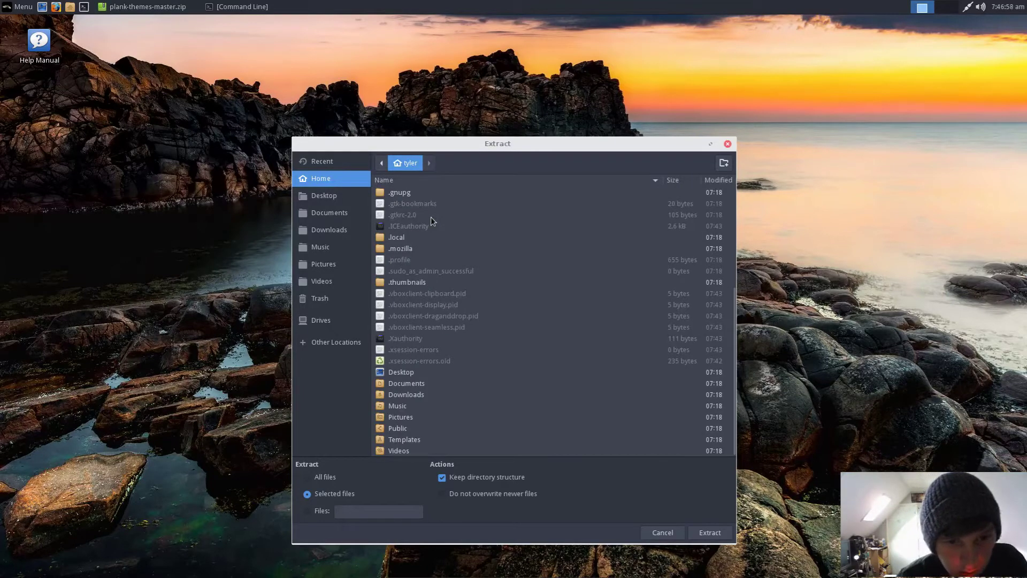
double_click(396, 237)
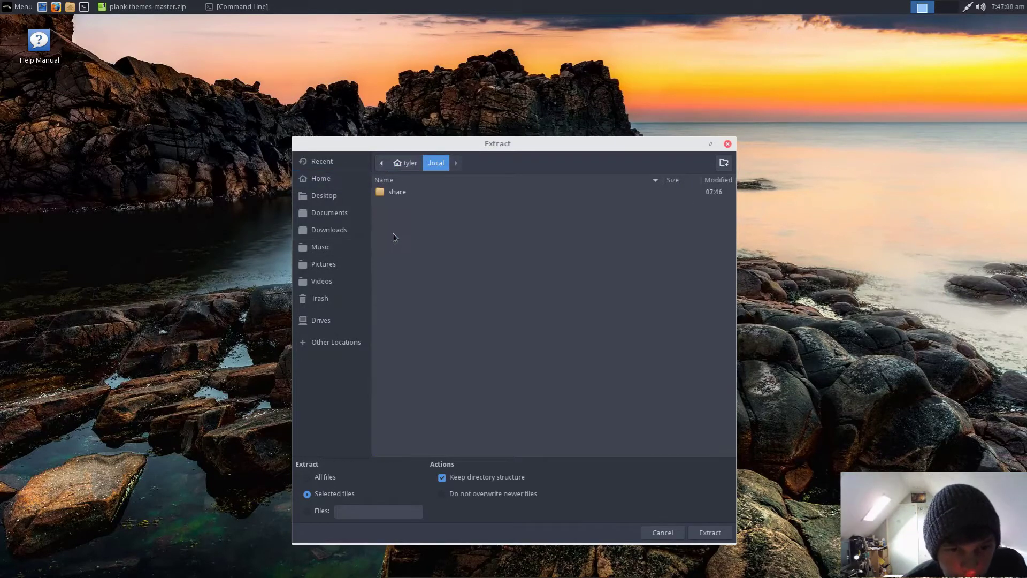
click(403, 193)
double_click(402, 193)
double_click(400, 246)
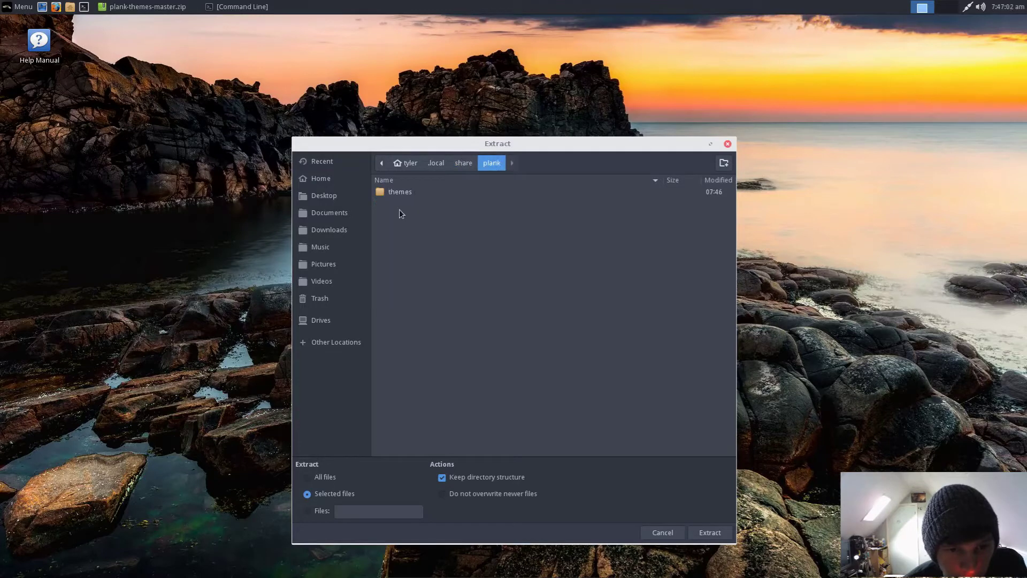
click(398, 192)
double_click(398, 193)
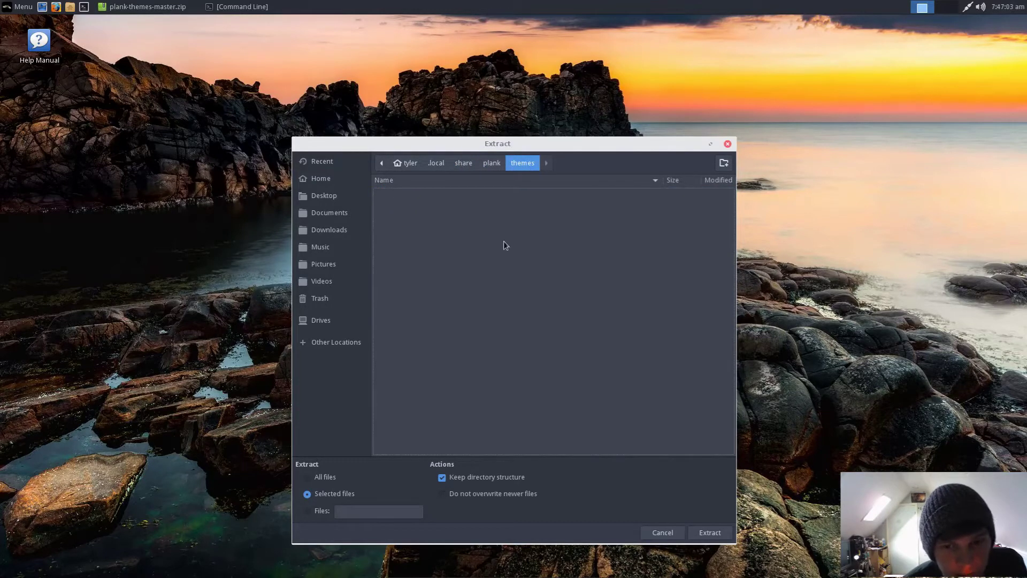
click(710, 533)
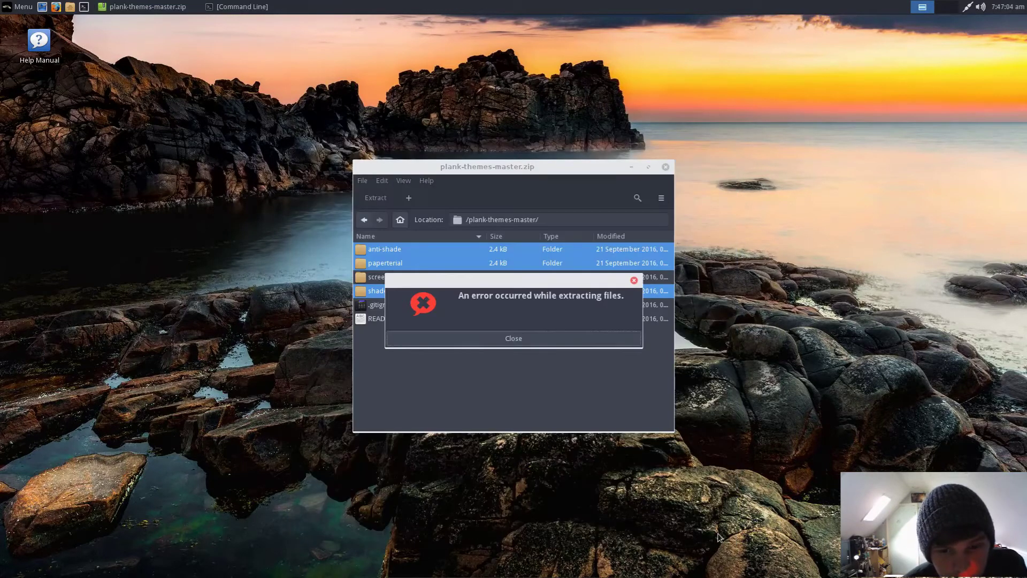
click(522, 339)
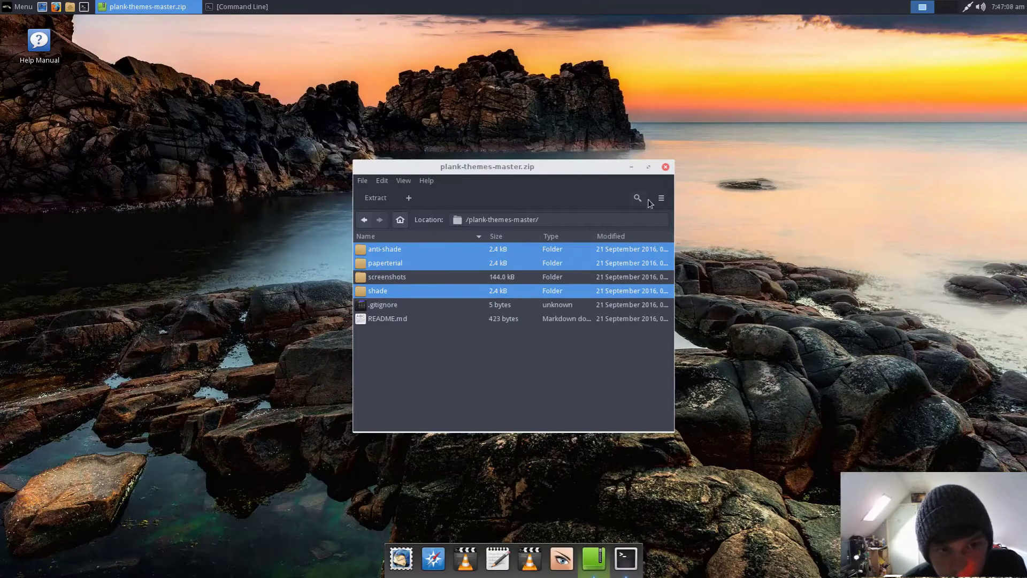
Step: Close the archive, bring up Firefox and search Google for 'plank ubuntu theme'
click(666, 167)
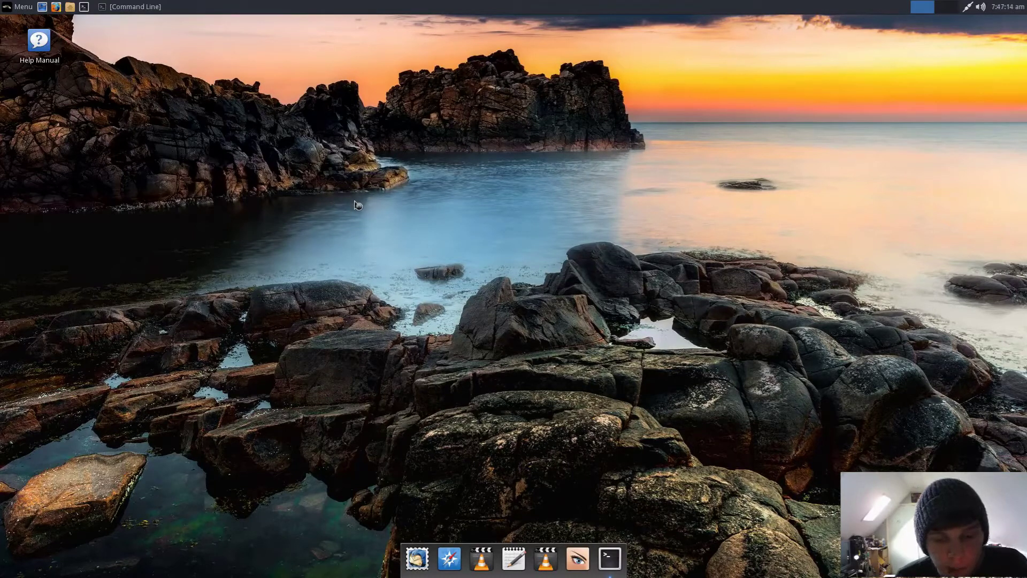
click(456, 557)
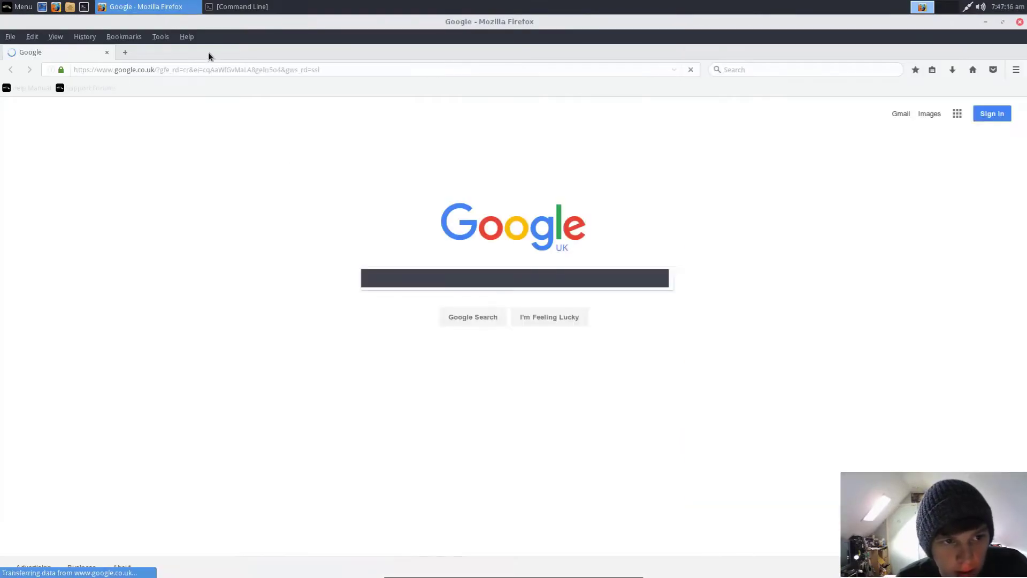
click(238, 6)
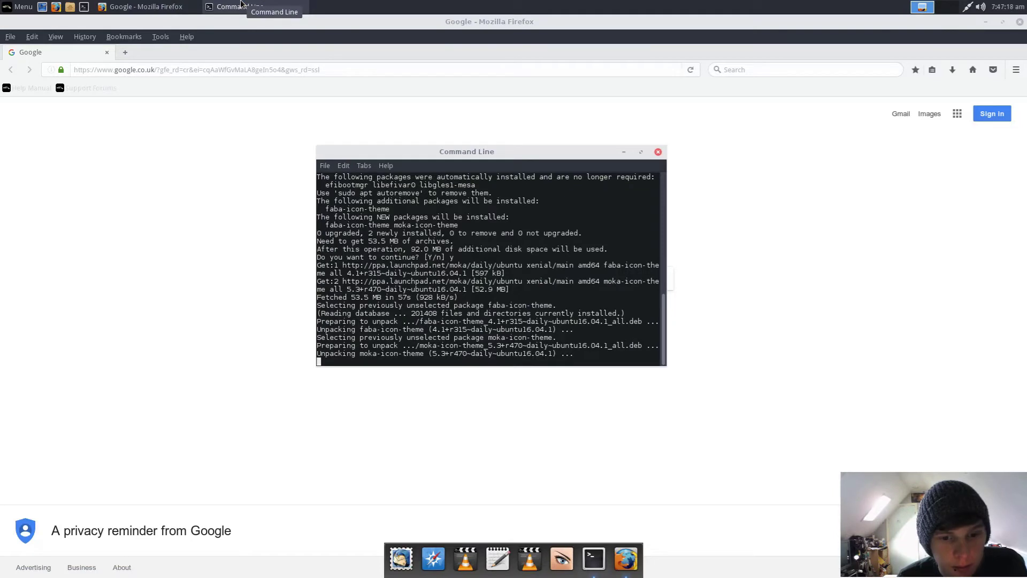
click(11, 174)
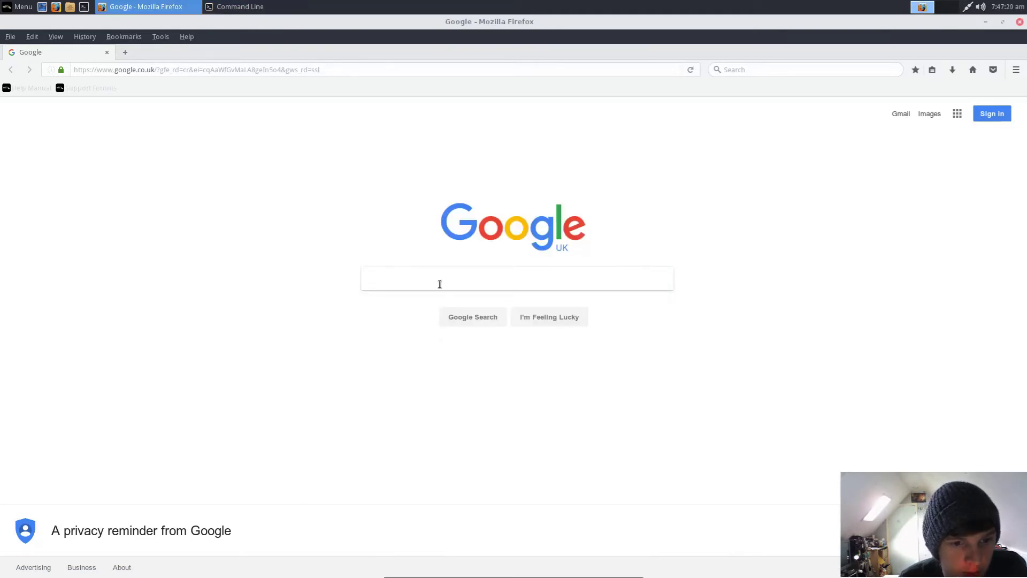
click(953, 70)
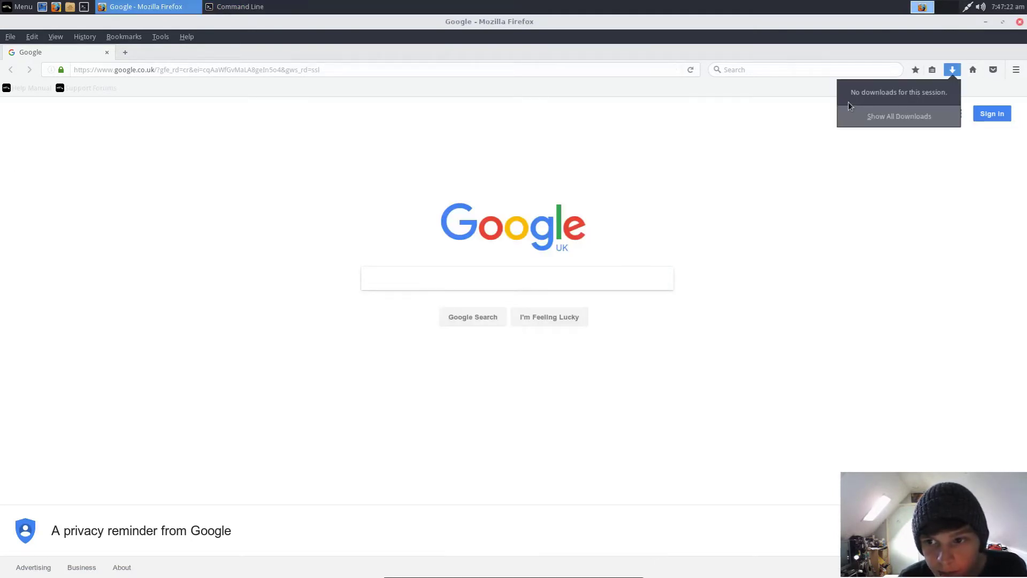
click(345, 306)
click(374, 277)
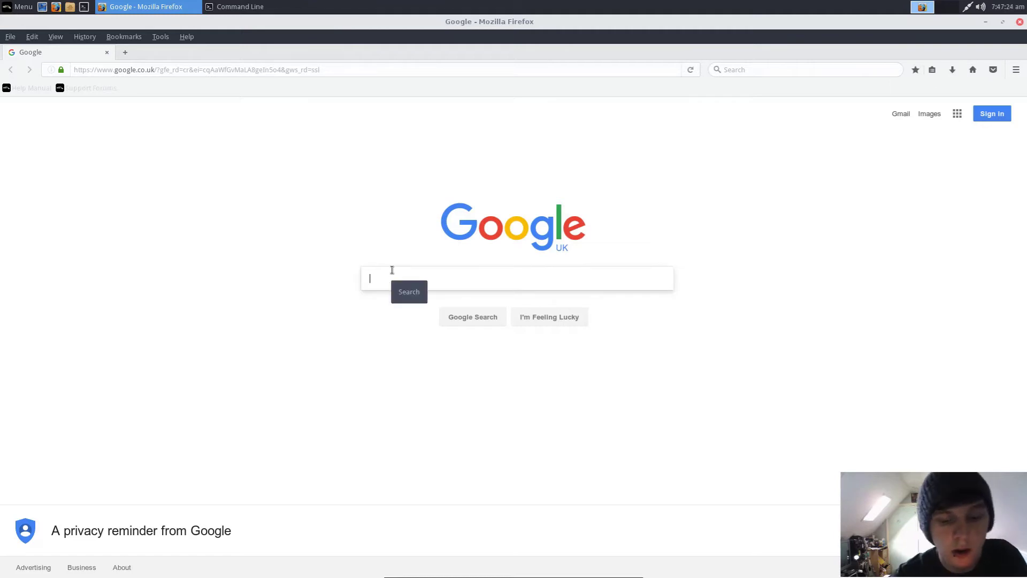
text(plank ub)
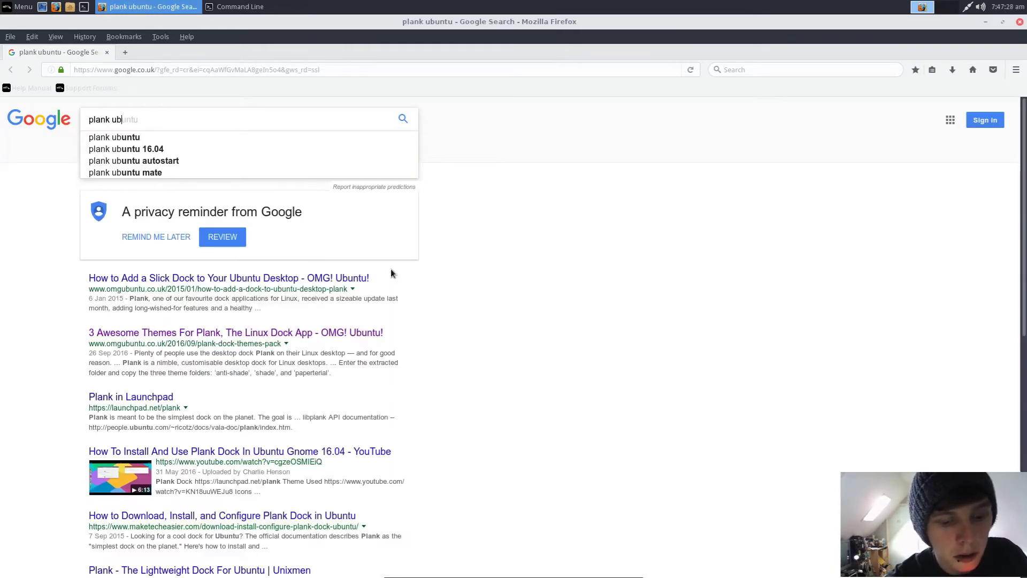
text(untu theme)
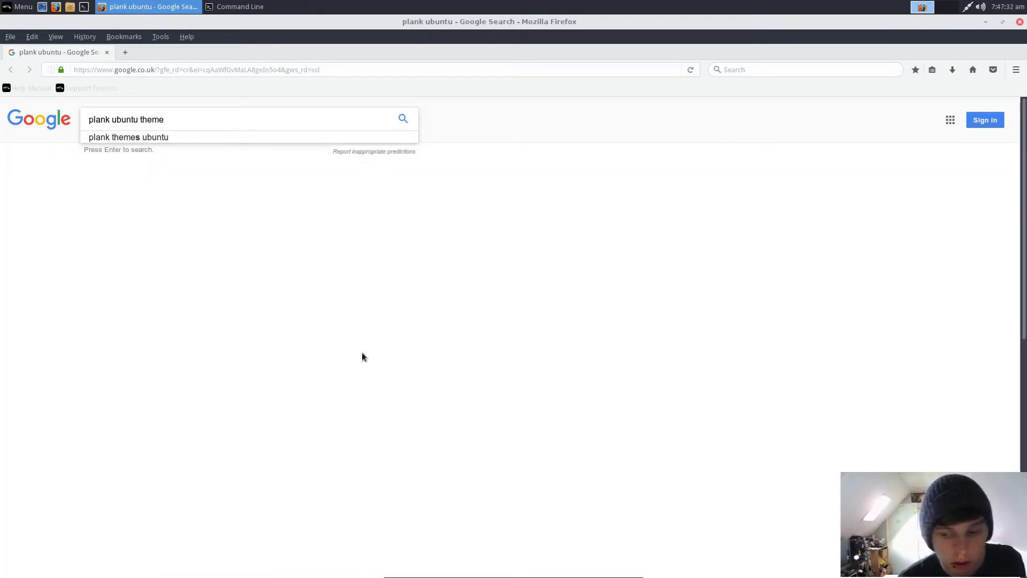
key(Return)
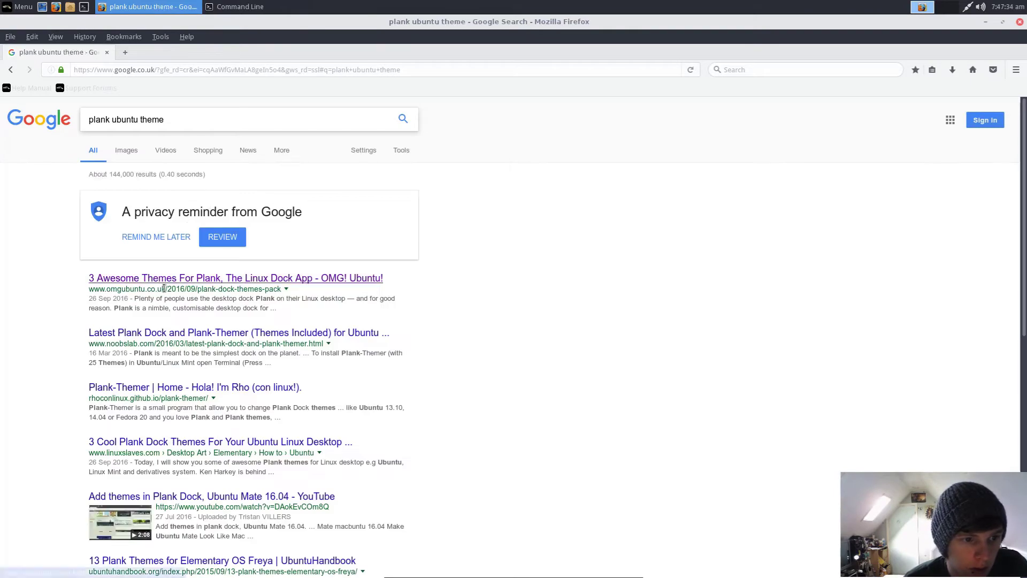
Step: From the OMG! Ubuntu article, open Ken Harkey's Plank themes zip in Archive Manager
click(165, 279)
click(247, 6)
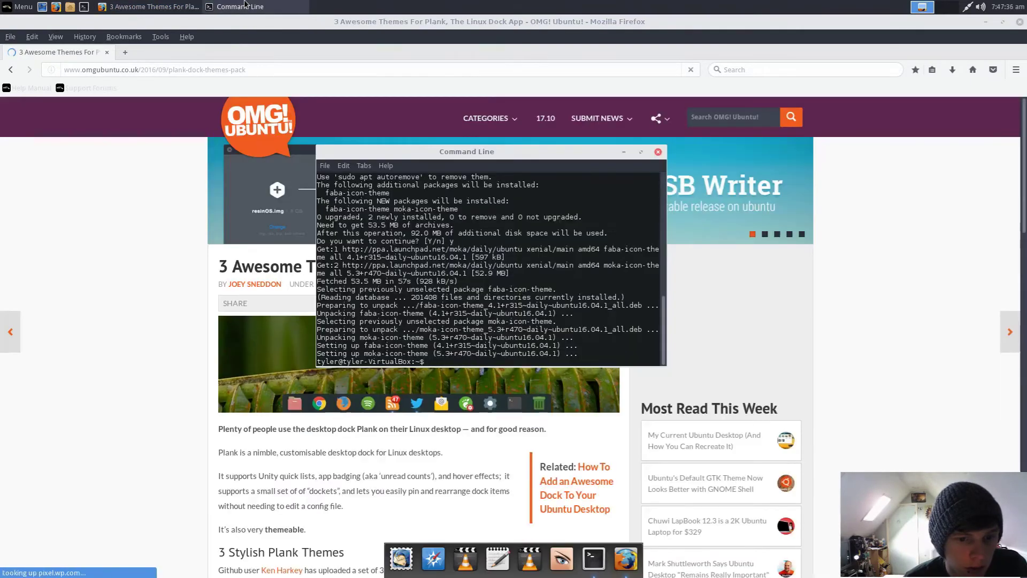
click(248, 6)
scroll(336, 416, down, 10)
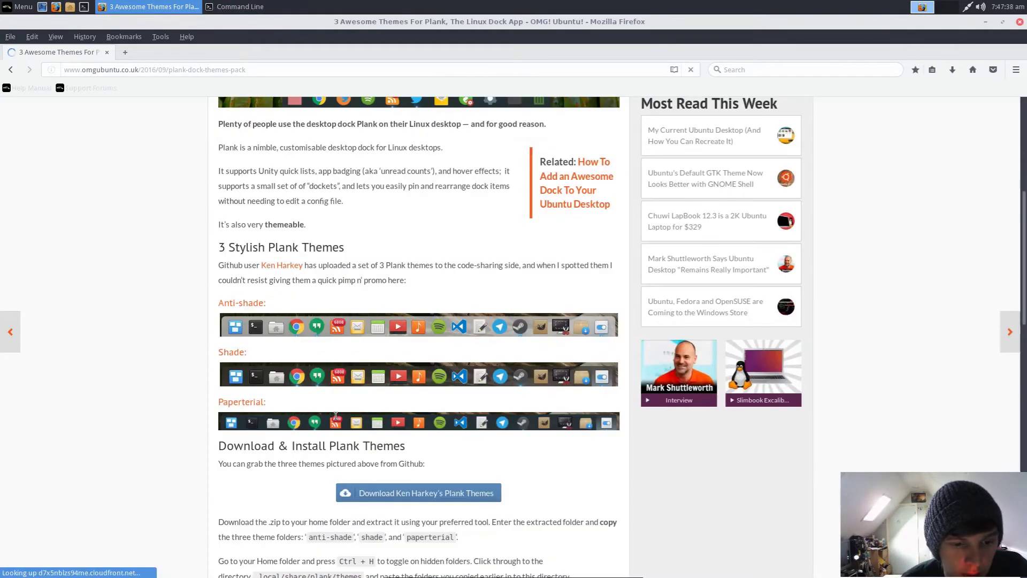
click(398, 430)
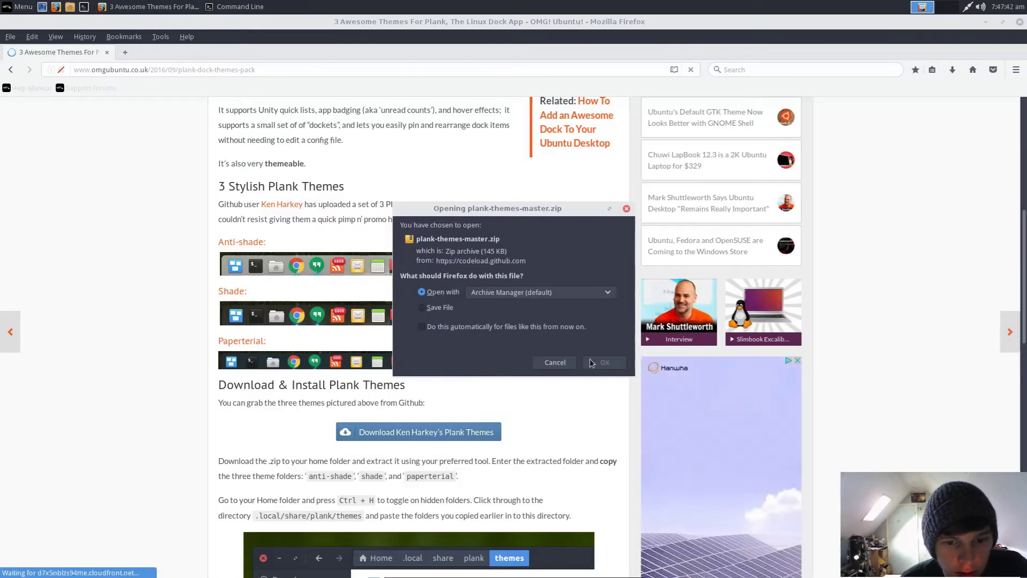
click(603, 363)
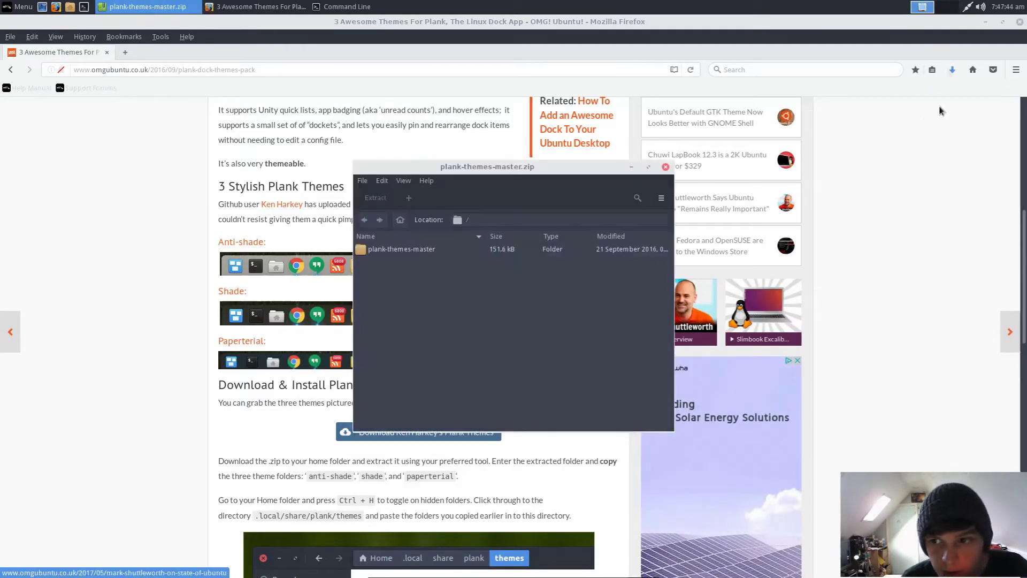
double_click(399, 250)
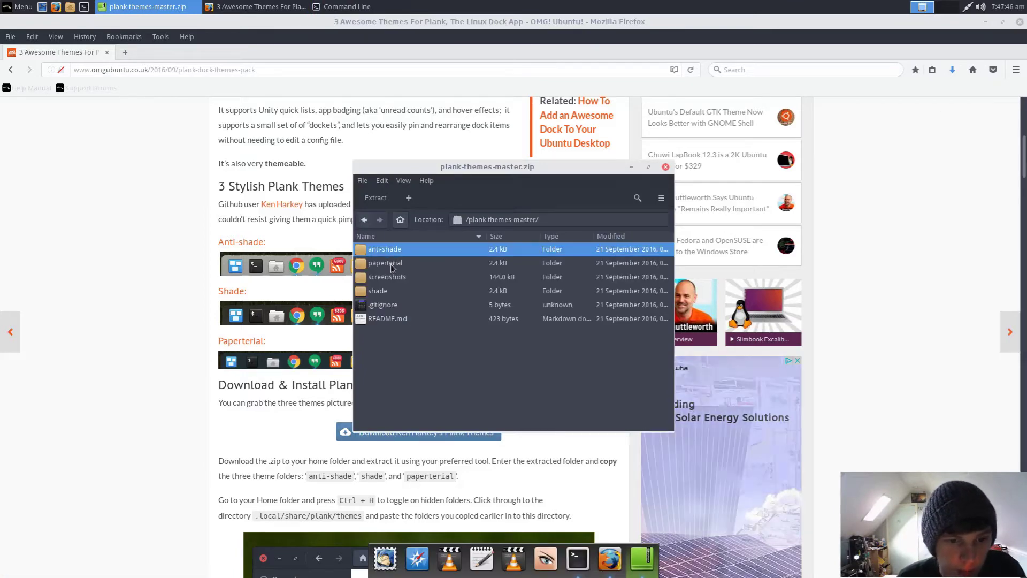
Step: Select anti-shade, paperterial and shade and start extracting them
ctrl+click(393, 265)
ctrl+click(394, 291)
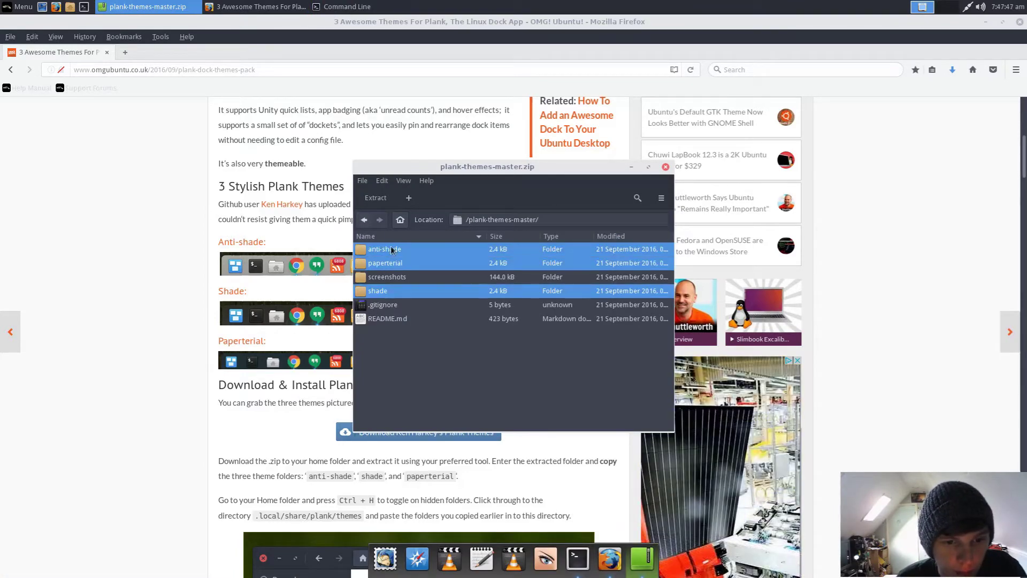
click(377, 198)
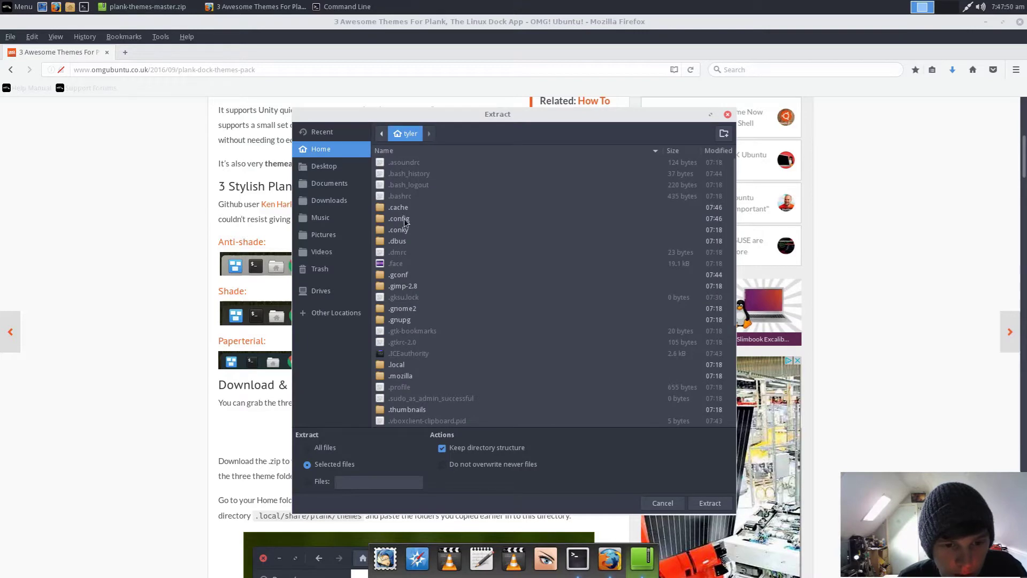
Step: Extract the folders into ~/.local/share/plank/themes as the destination
double_click(402, 365)
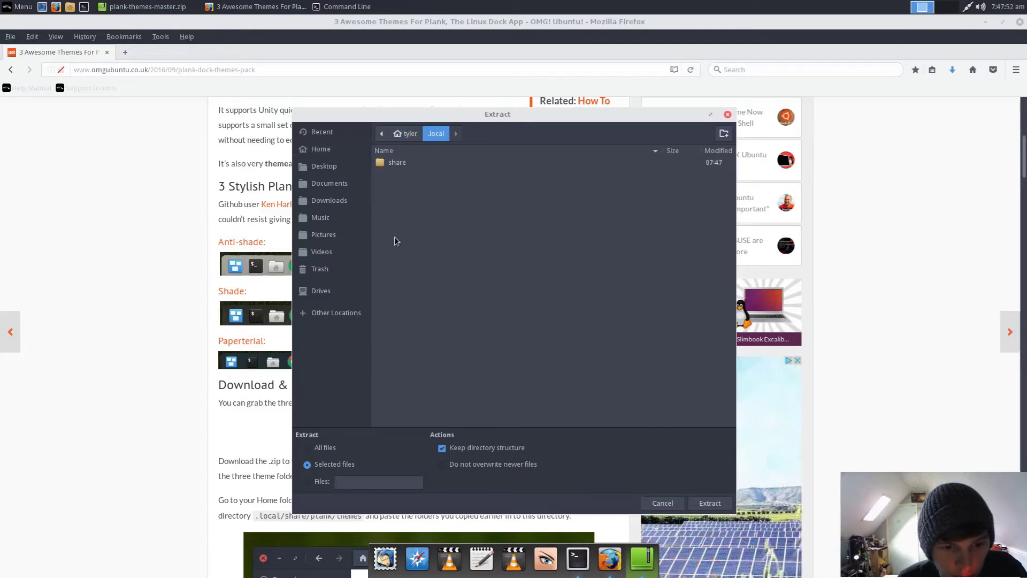
click(398, 170)
double_click(399, 170)
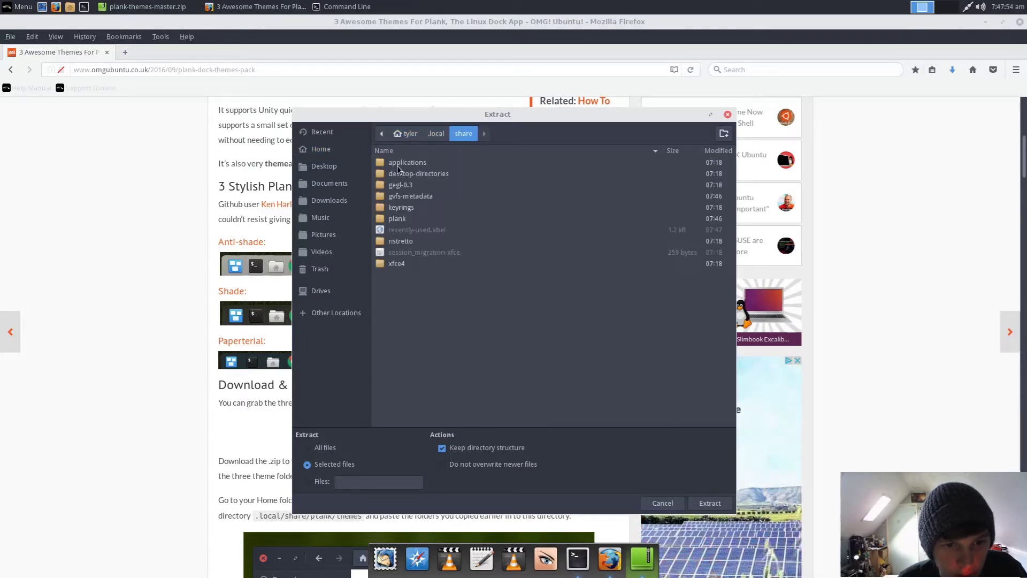
double_click(399, 221)
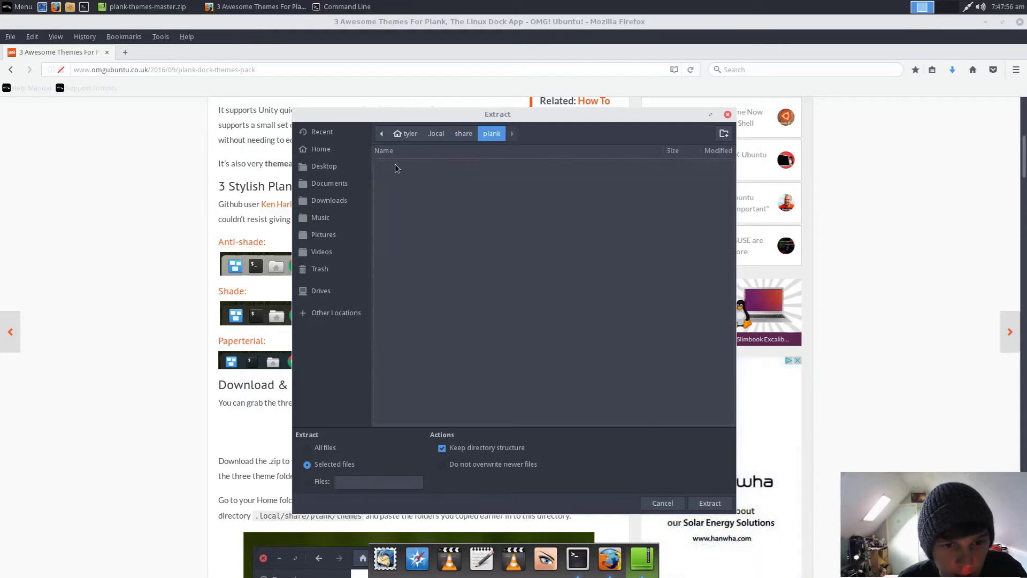
double_click(399, 163)
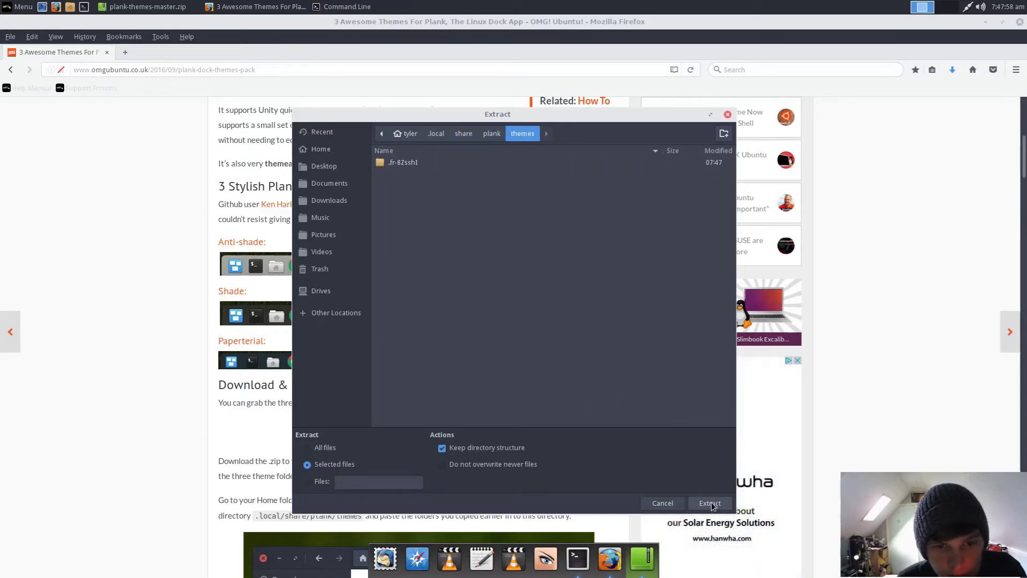
right_click(411, 168)
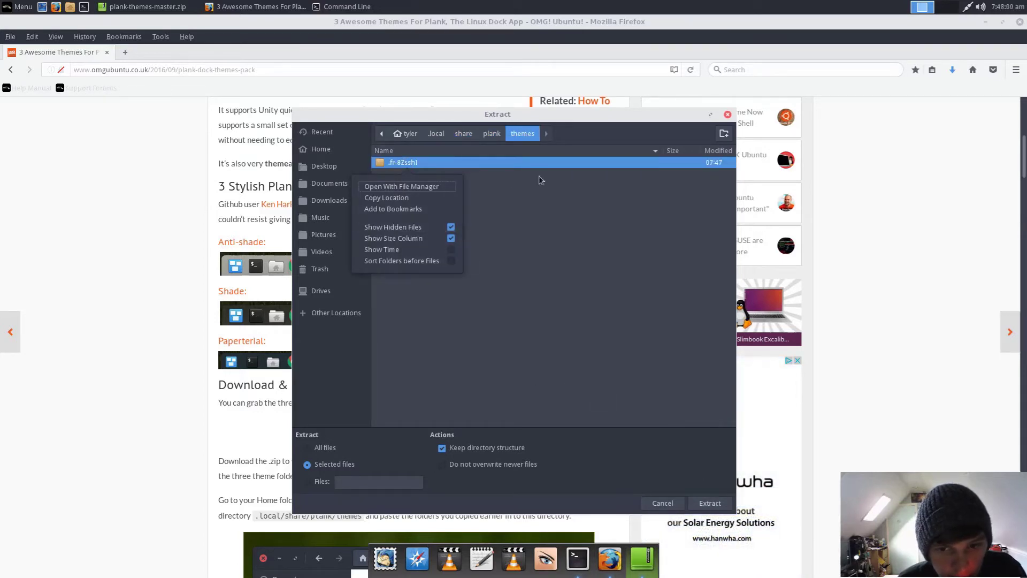
right_click(450, 167)
right_click(451, 166)
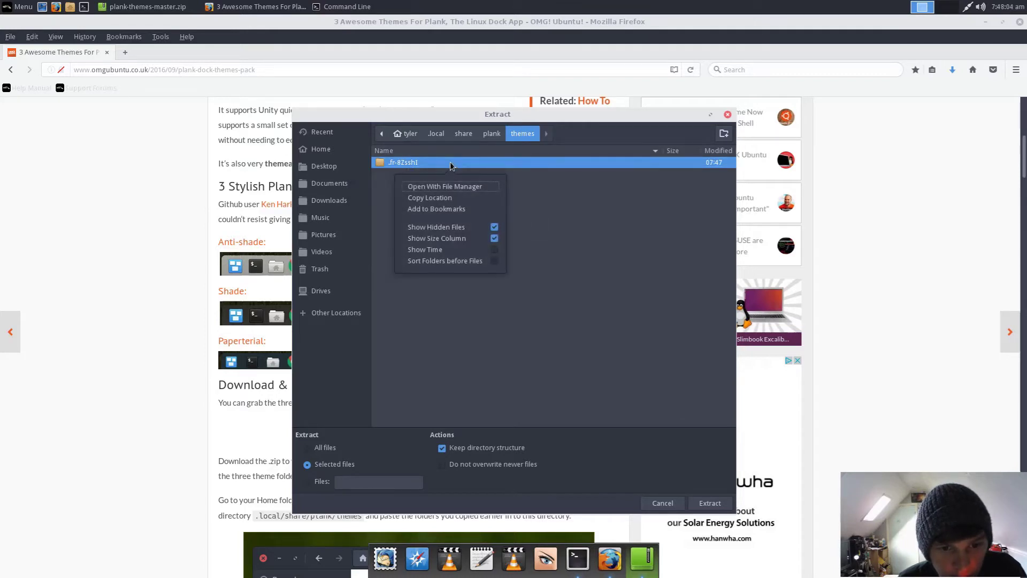
click(638, 325)
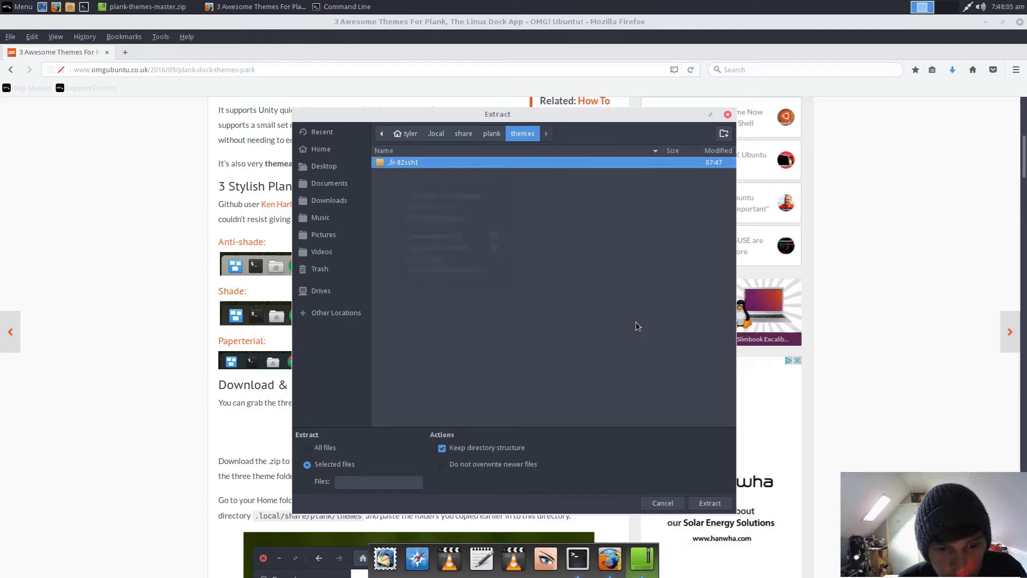
click(710, 503)
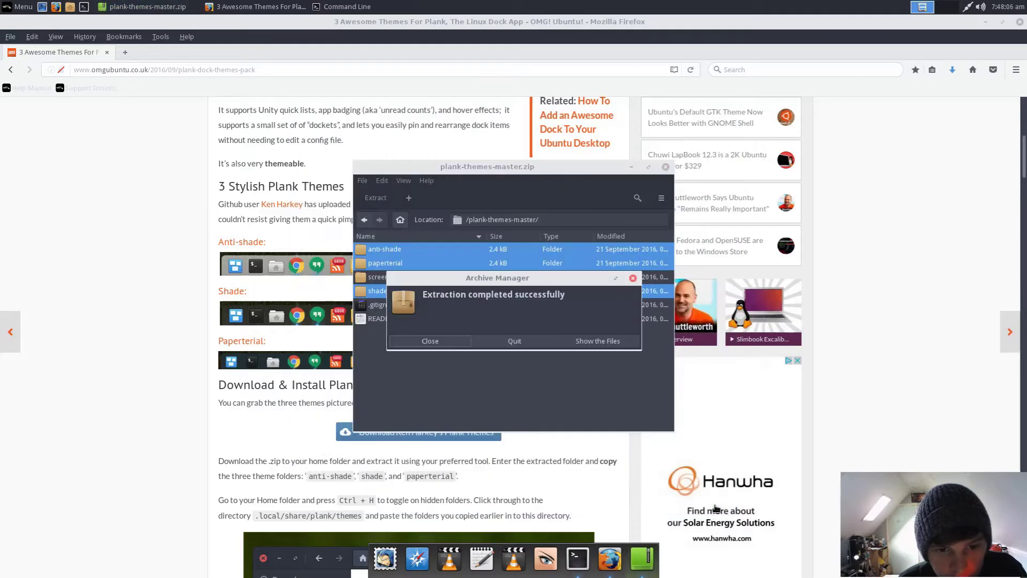
Step: Browse the file manager to ~/.local/share/plank/themes/.fr-8ZsshI
click(604, 347)
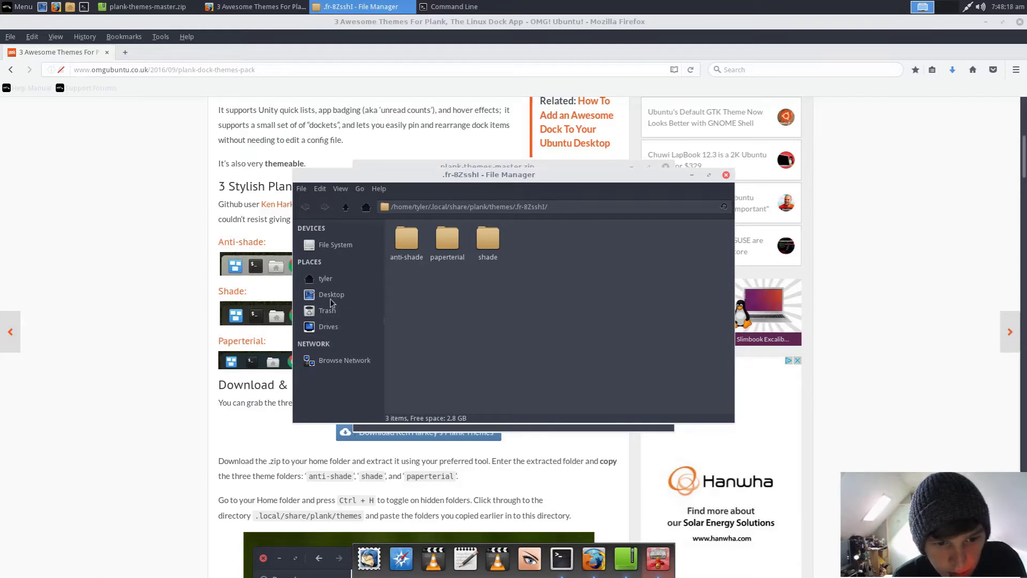
click(335, 280)
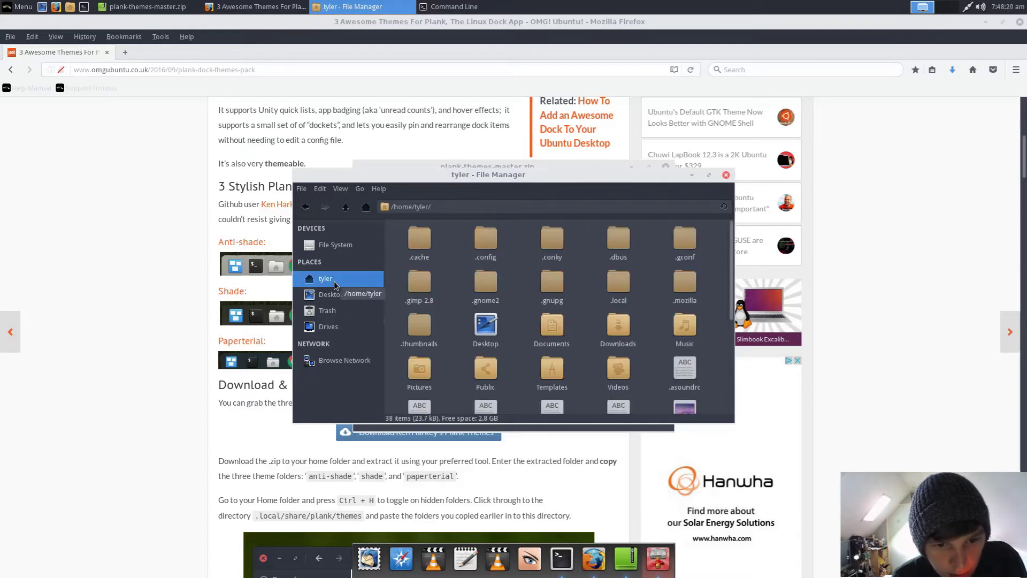
click(342, 249)
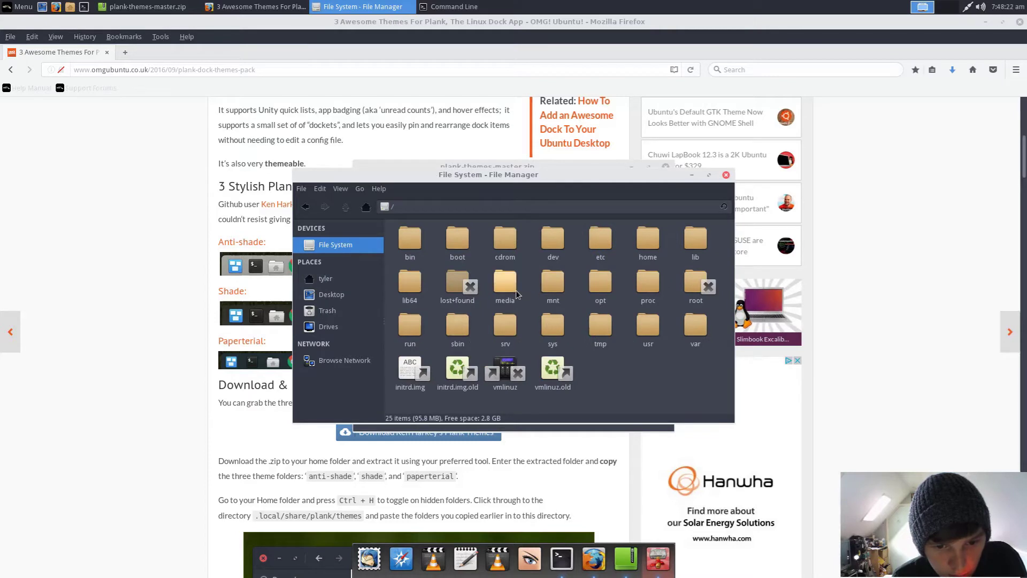
double_click(647, 244)
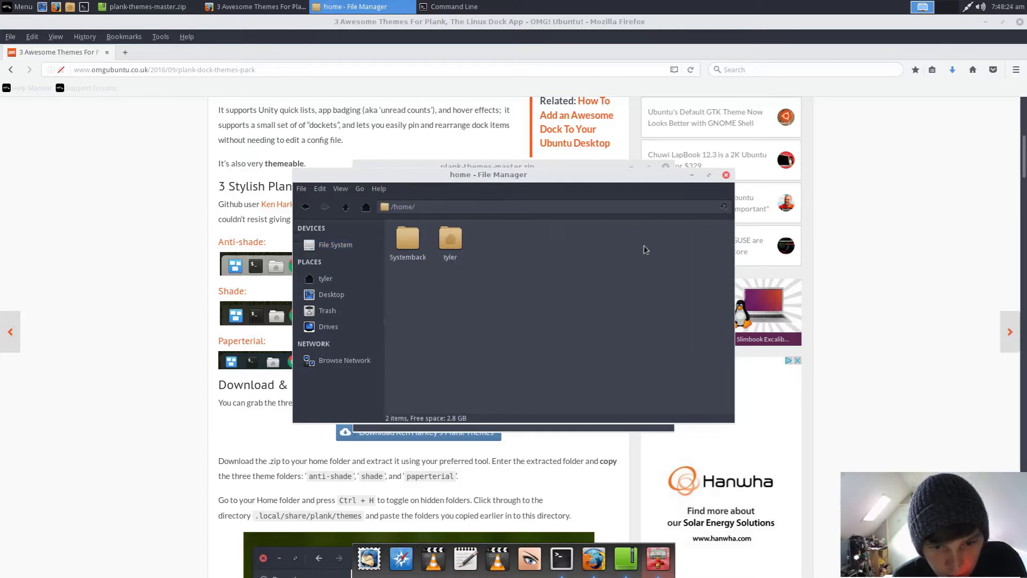
double_click(449, 241)
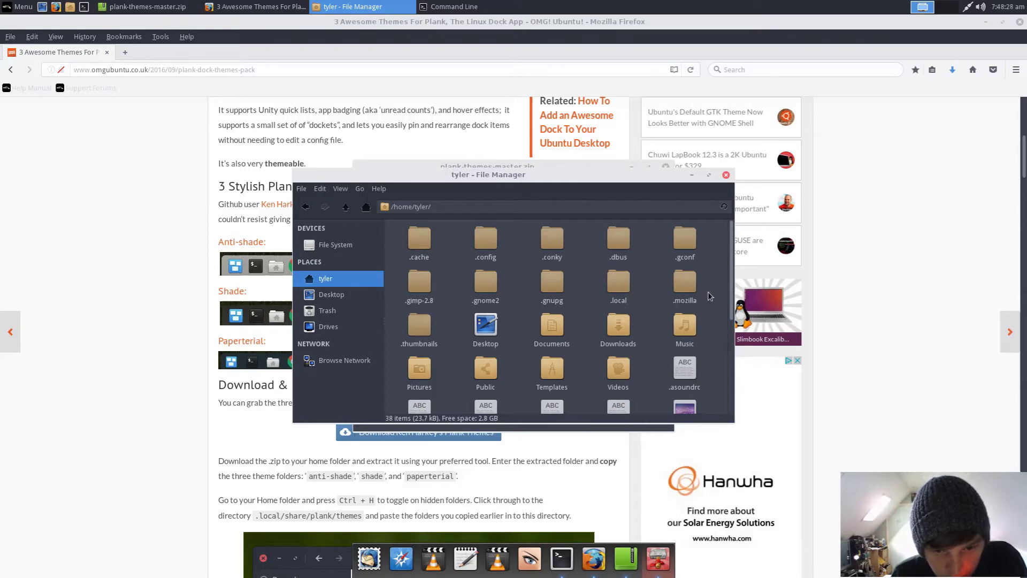
double_click(625, 288)
double_click(404, 245)
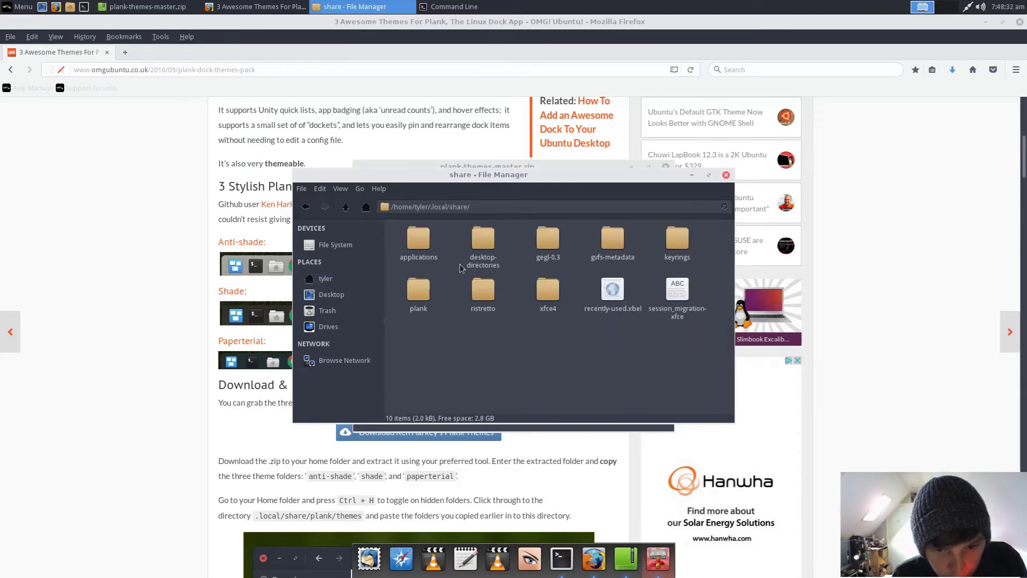
double_click(420, 290)
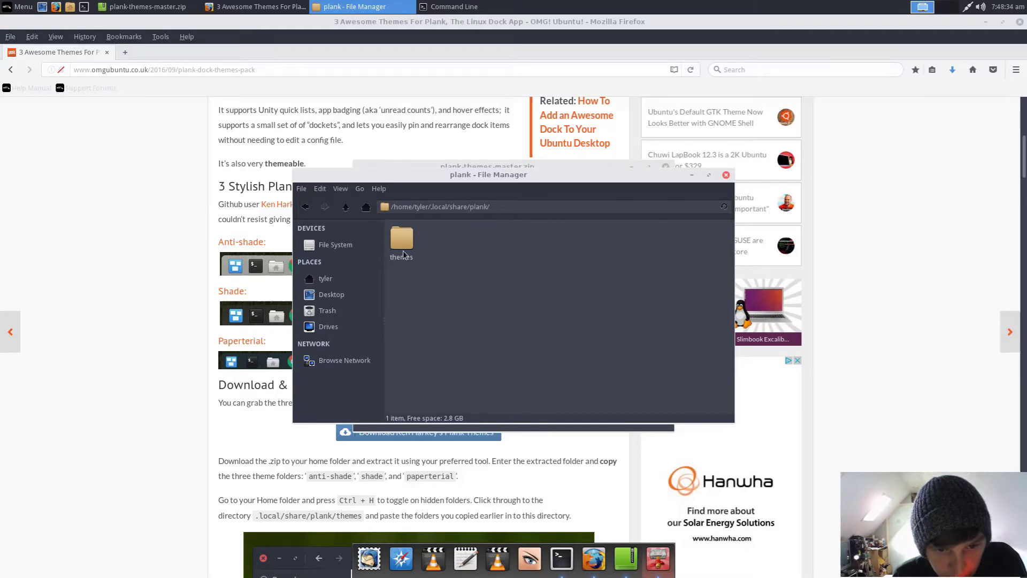
double_click(404, 251)
double_click(403, 242)
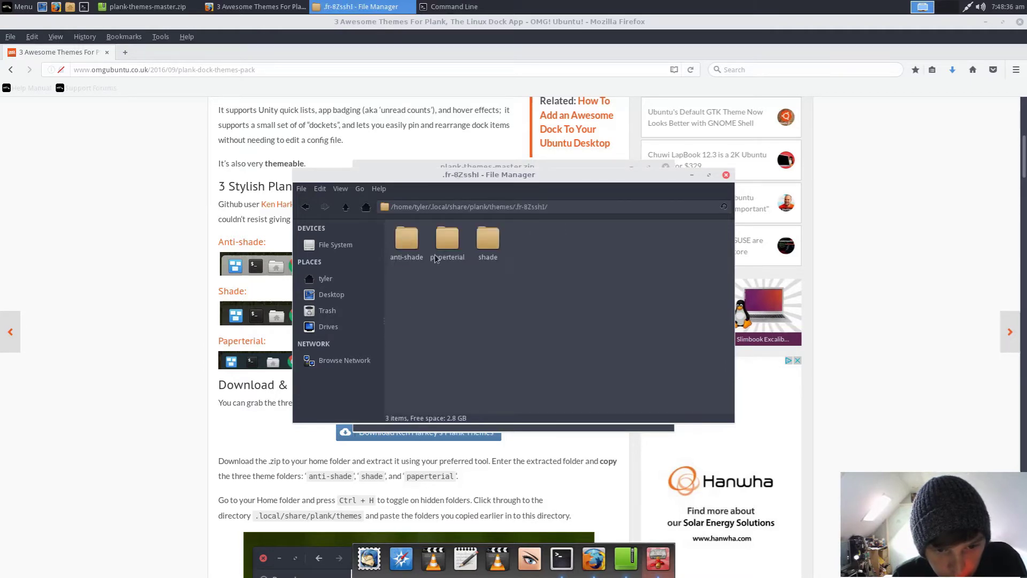
Step: Copy anti-shade, paperterial and shade from .fr-8ZsshI up into the themes folder
drag(525, 298, 394, 229)
right_click(402, 239)
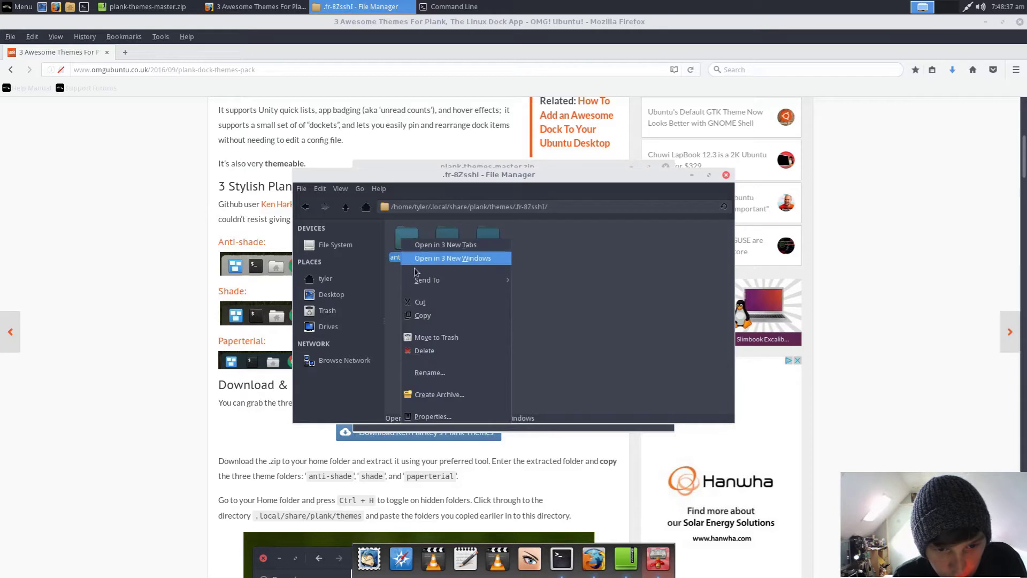
click(423, 316)
click(305, 207)
right_click(469, 254)
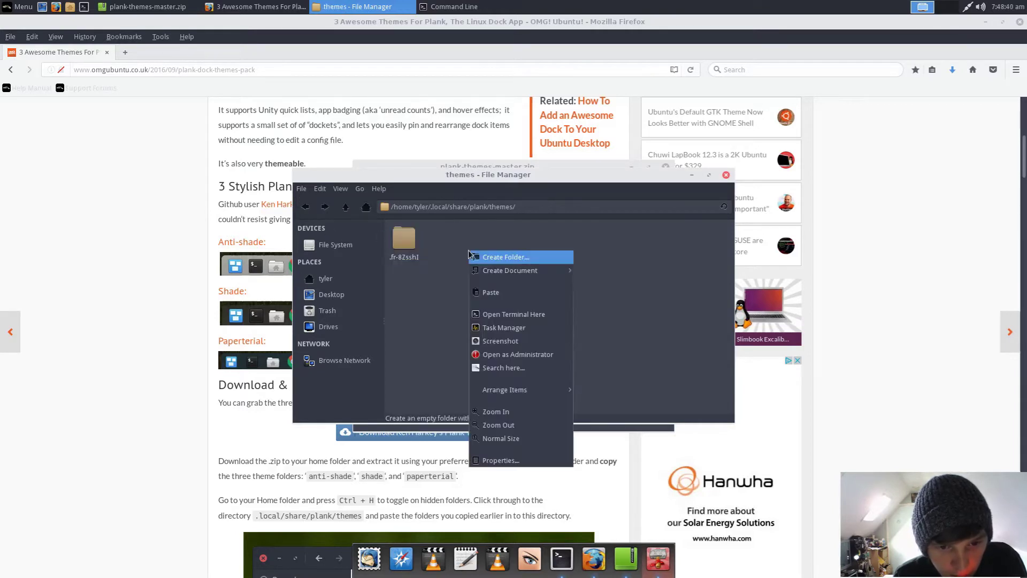
click(503, 293)
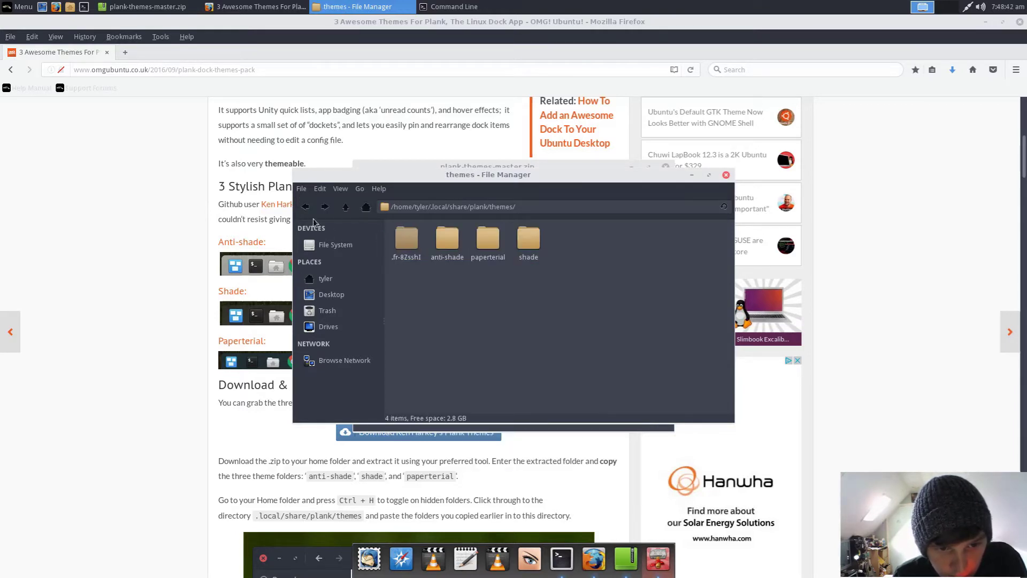
Step: Move the leftover .fr-8ZsshI folder to the trash and close the window
click(407, 240)
right_click(406, 246)
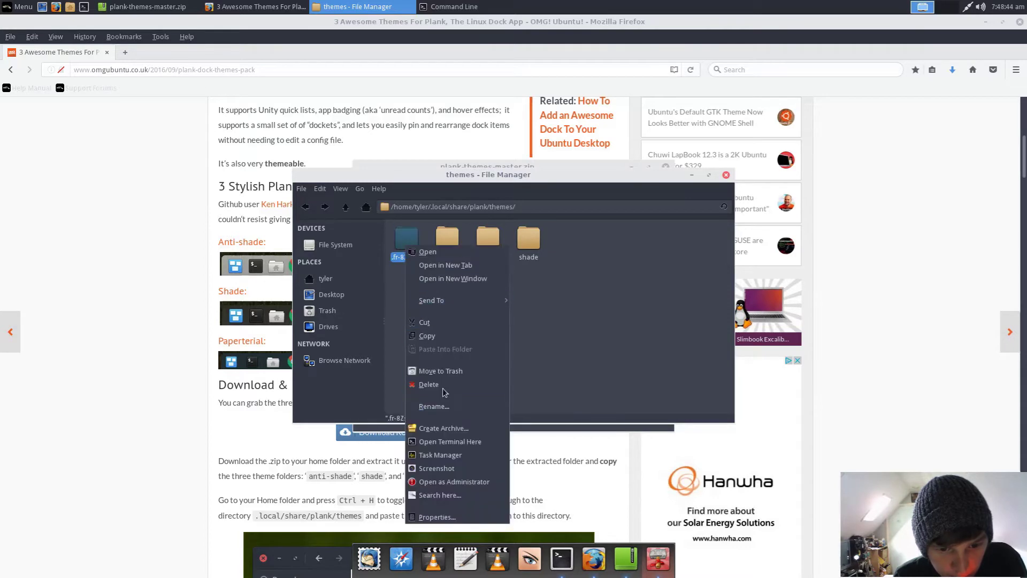
click(447, 376)
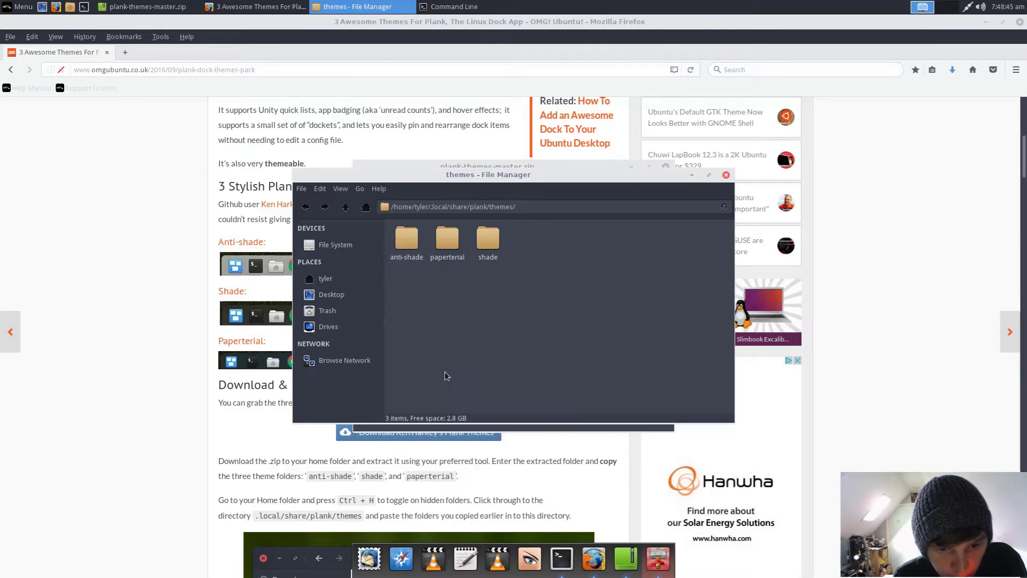
click(726, 175)
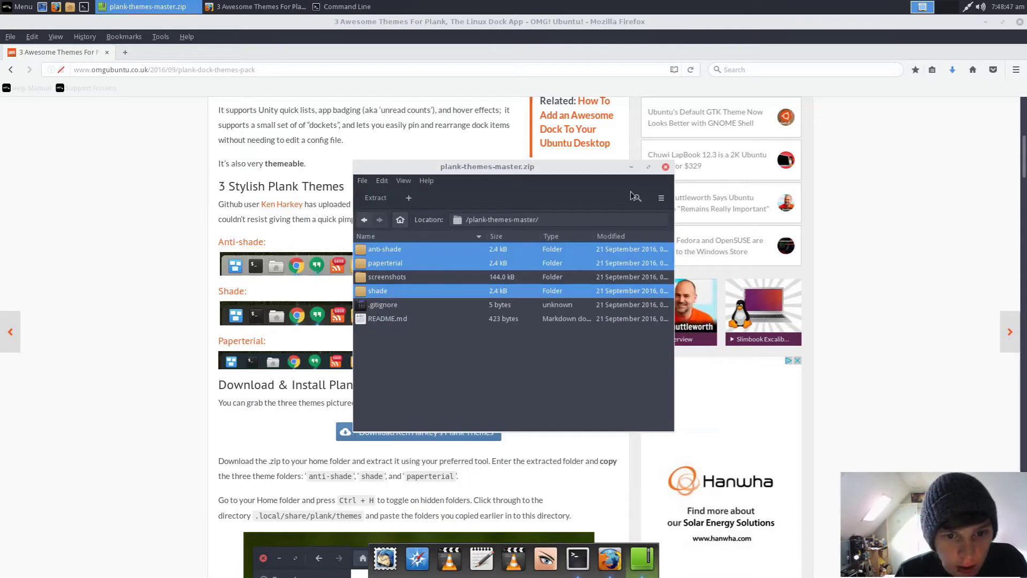
Step: Close the archive, Firefox and terminal windows
click(666, 168)
click(1020, 23)
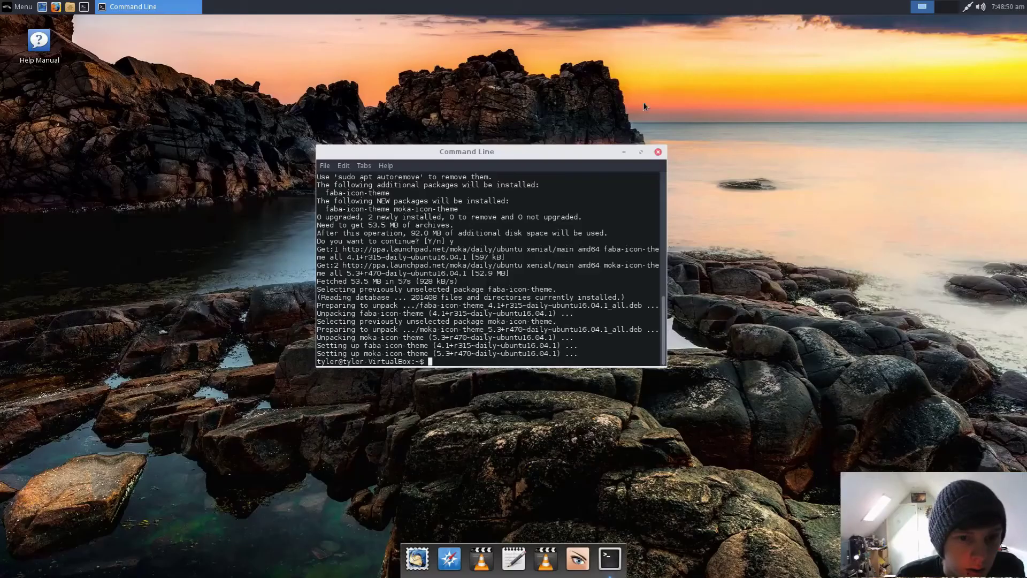
click(658, 152)
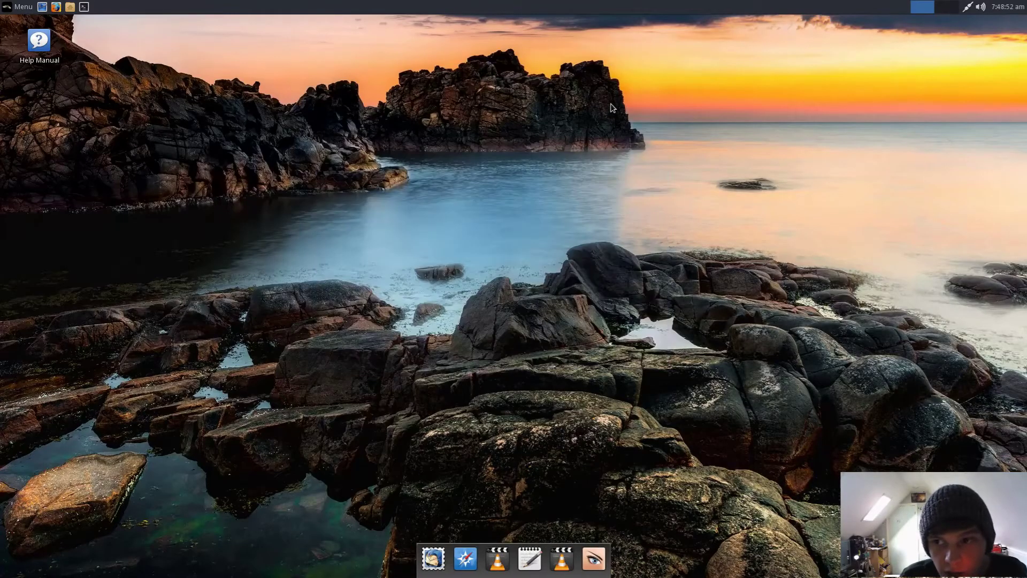
Step: Enable display compositing in Window Manager Tweaks with dock shadows off, then close it
click(22, 7)
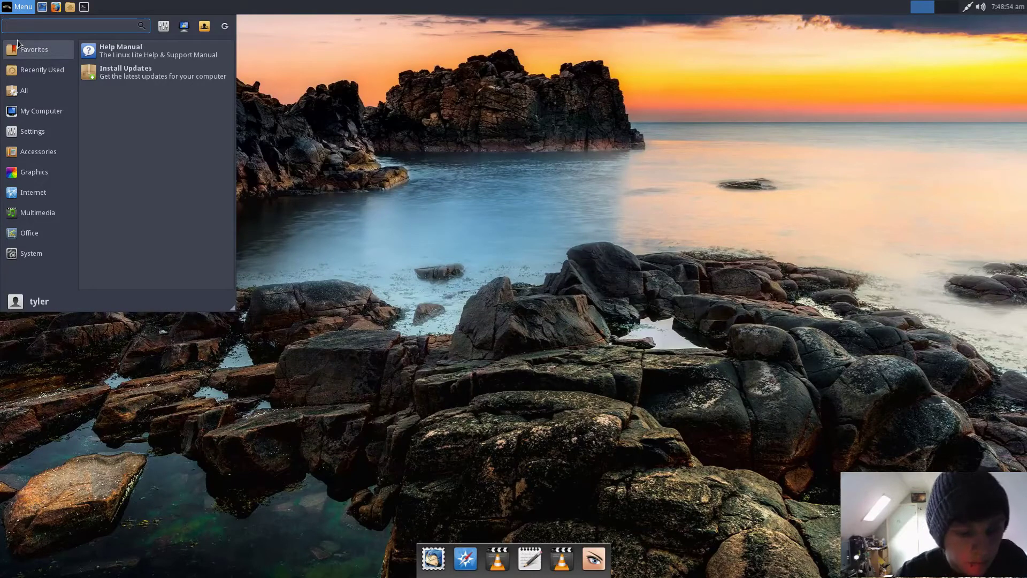
text(setting)
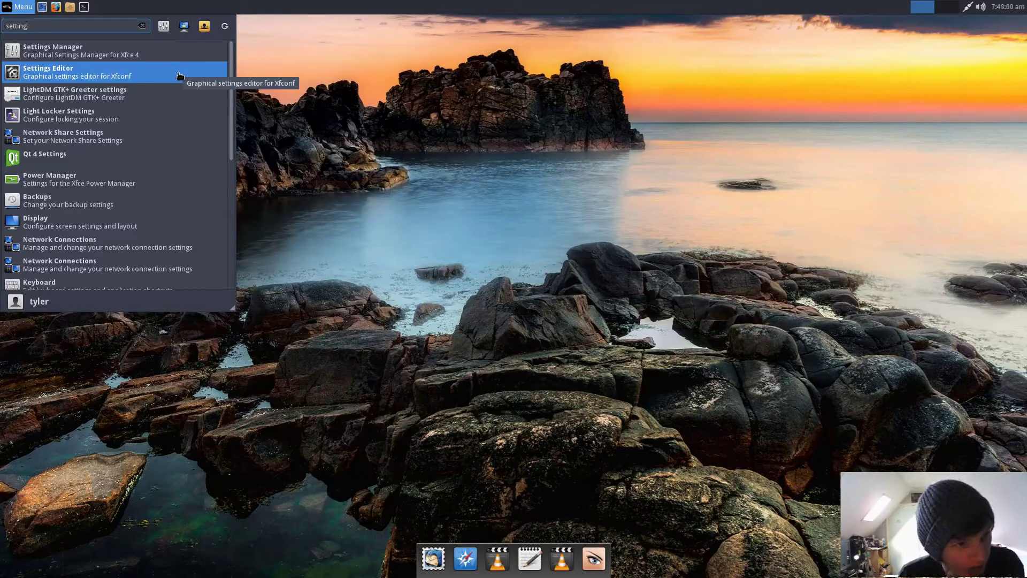
click(152, 53)
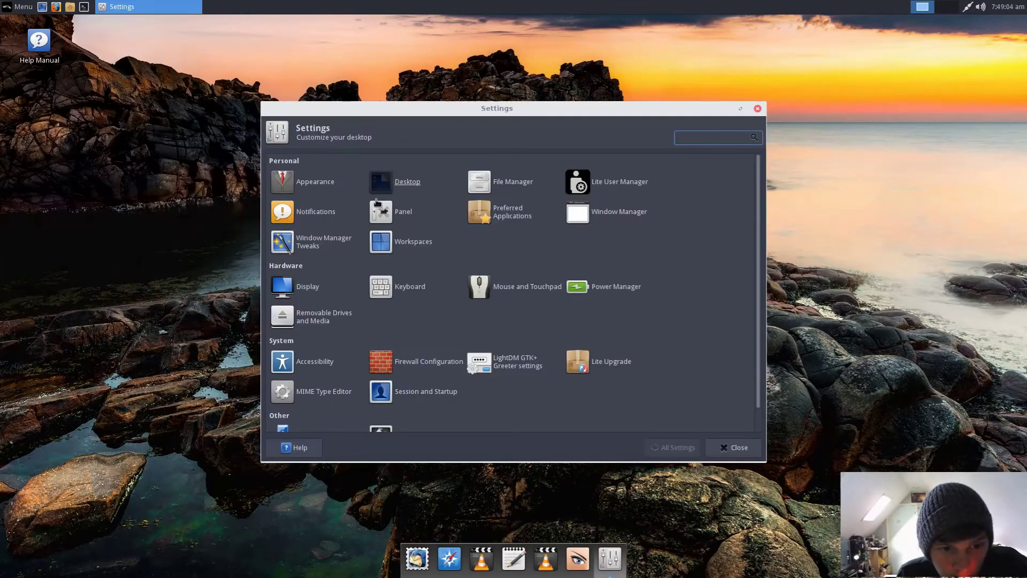
click(318, 248)
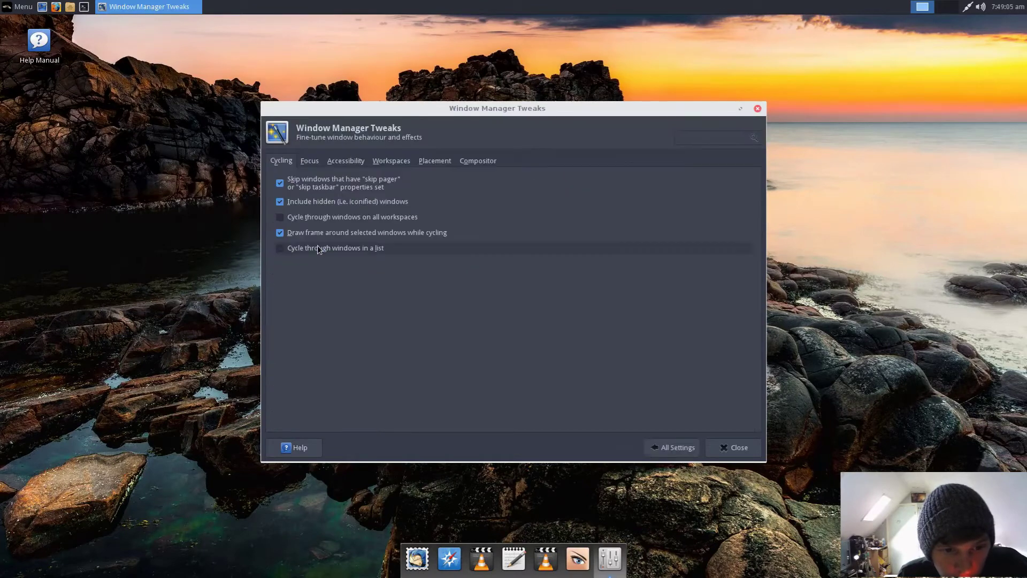
click(487, 163)
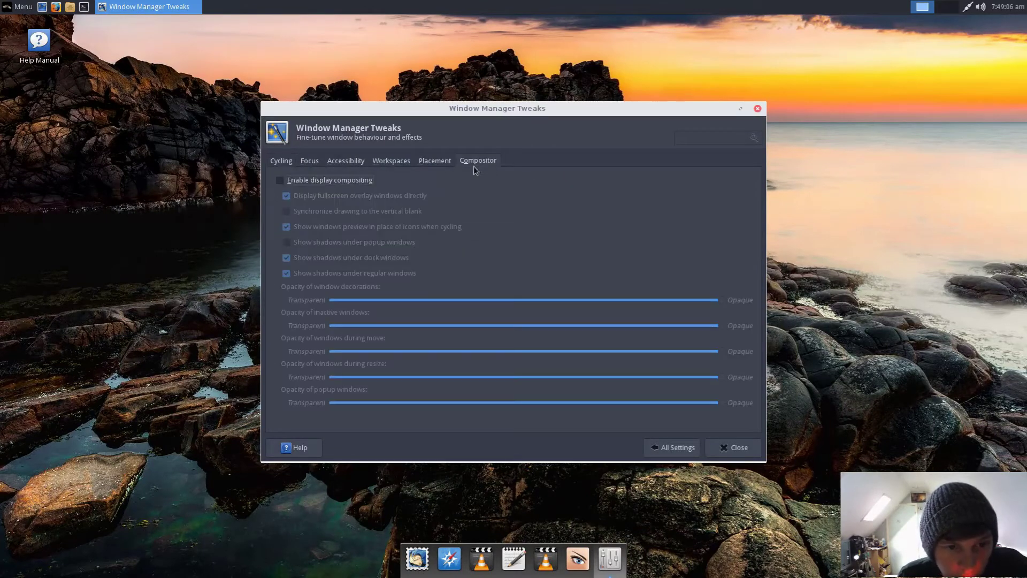
click(318, 183)
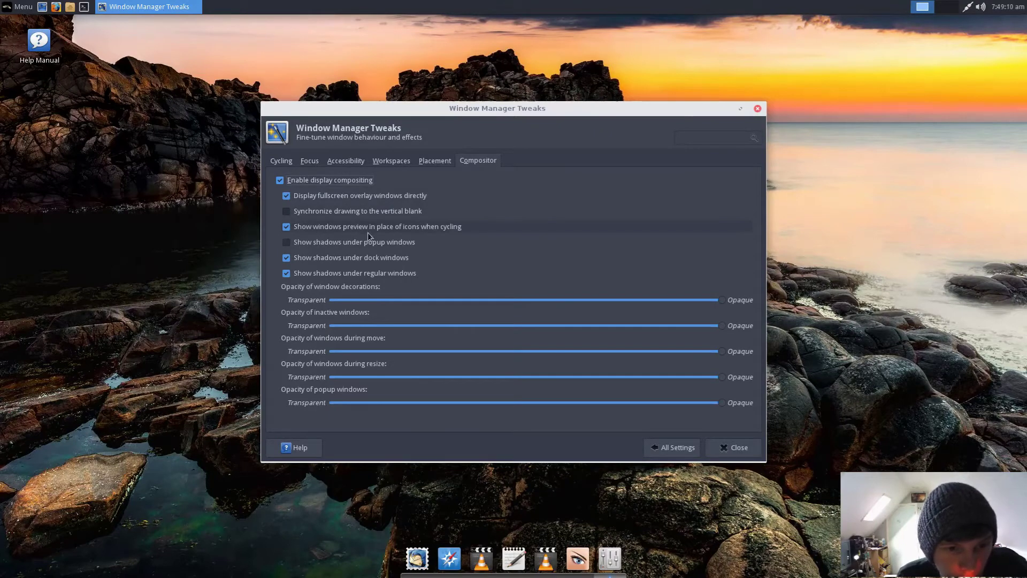
click(354, 260)
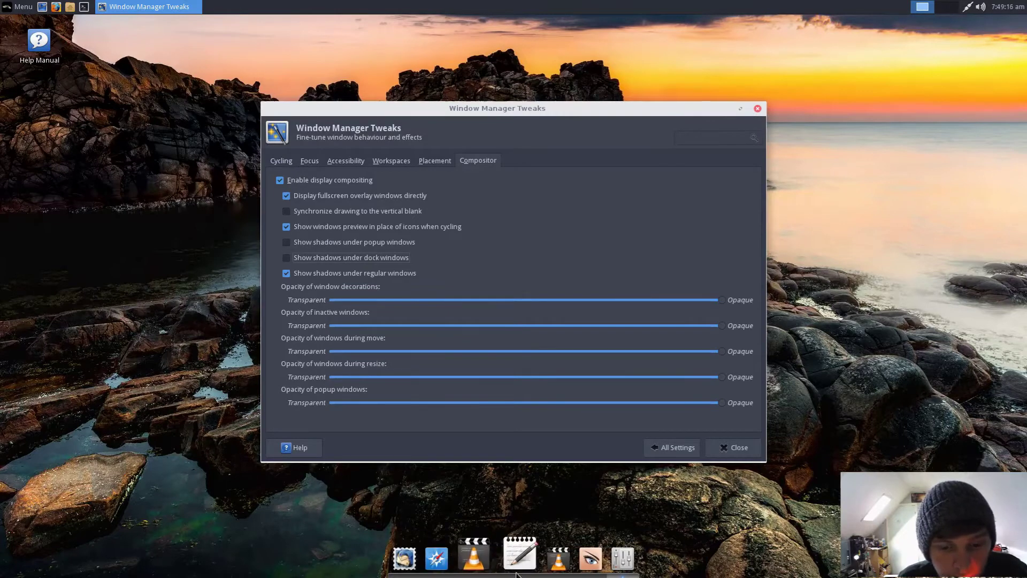
click(758, 109)
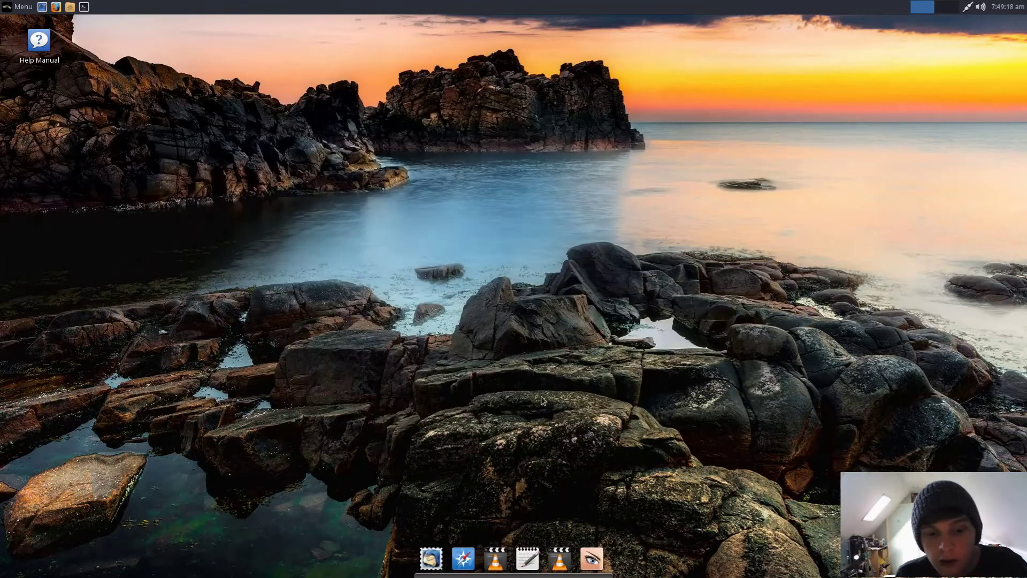
Step: Set Plank's theme to paperterial and icon size to 44, then close its preferences
right_click(439, 556)
click(467, 508)
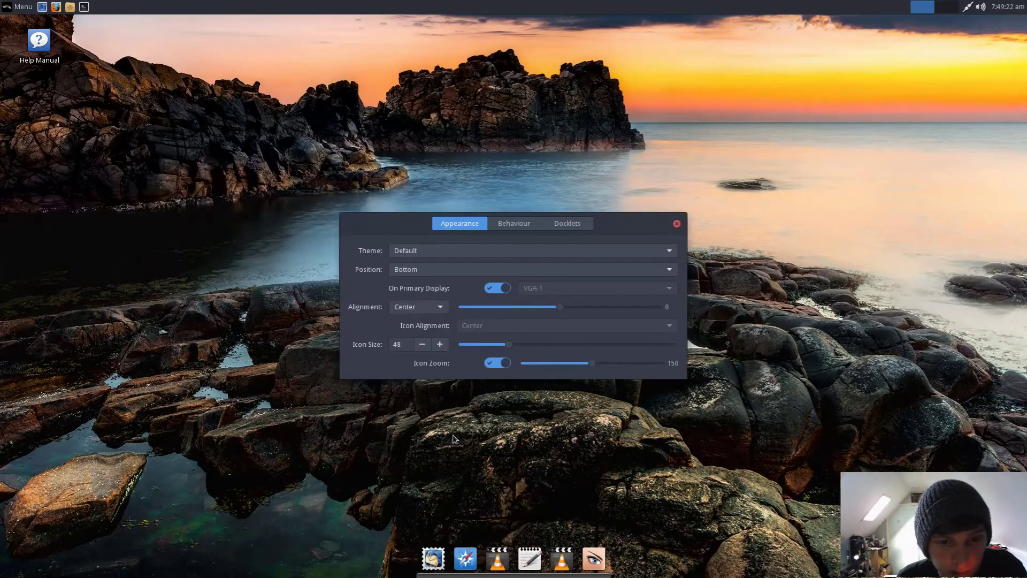
click(433, 252)
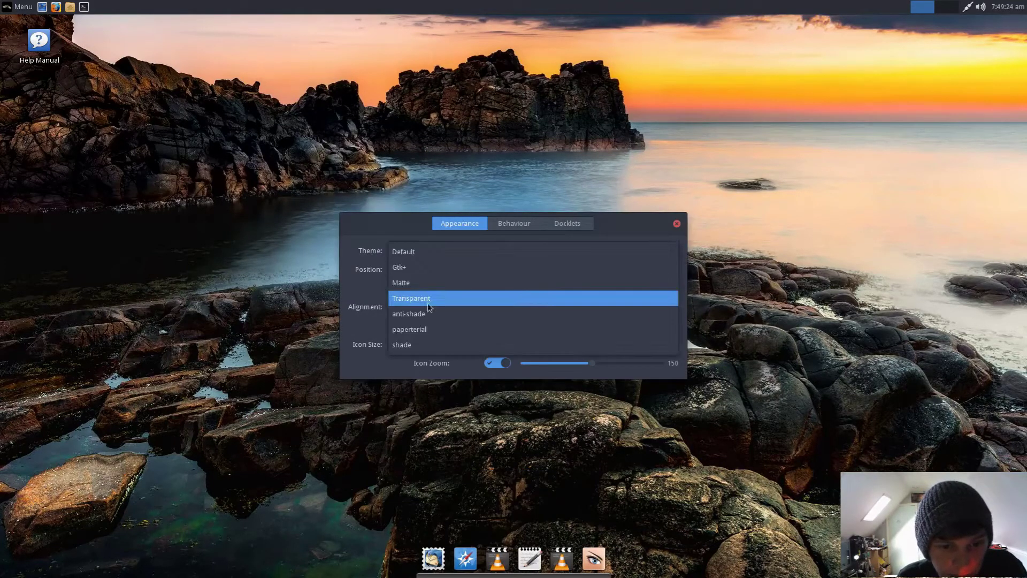
click(425, 333)
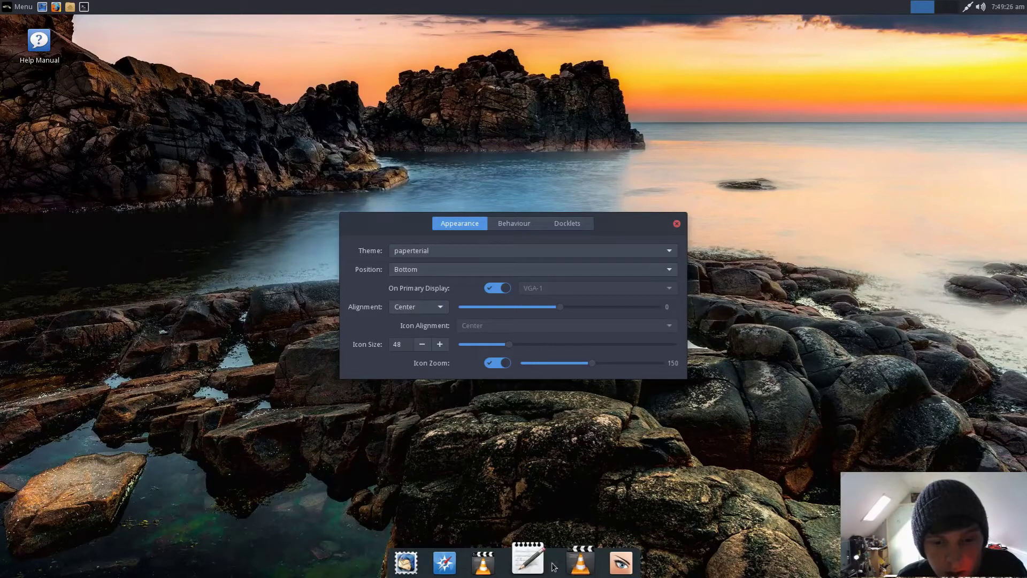
click(421, 344)
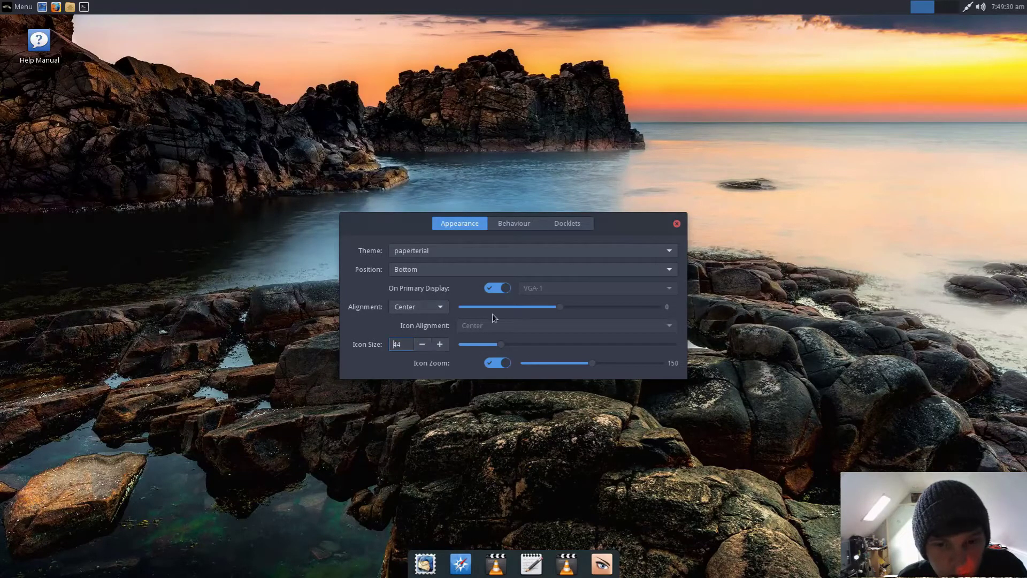
click(677, 225)
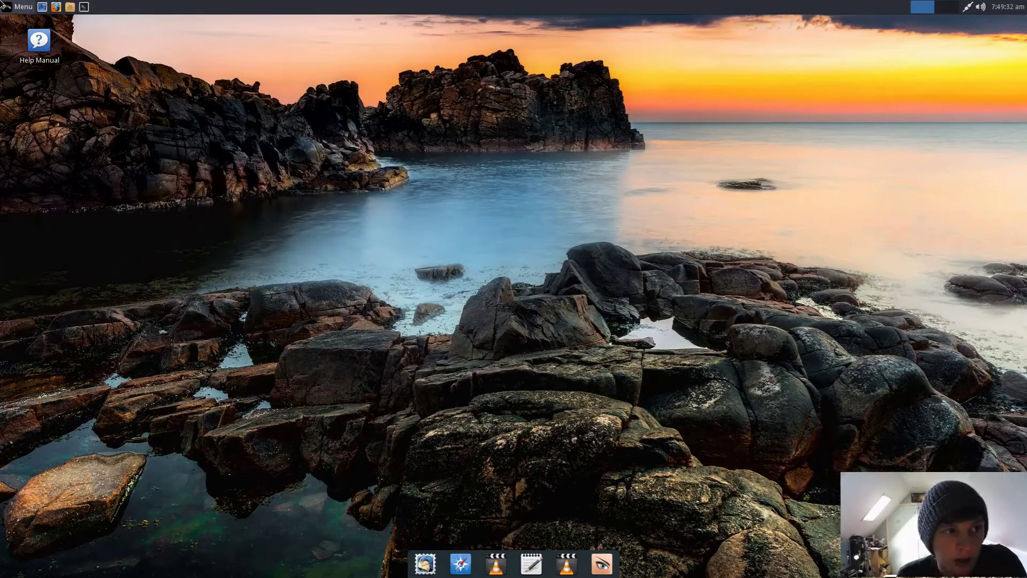
Step: Pick Moka under Appearance > Icons in Settings Manager and close the Appearance panel
click(20, 4)
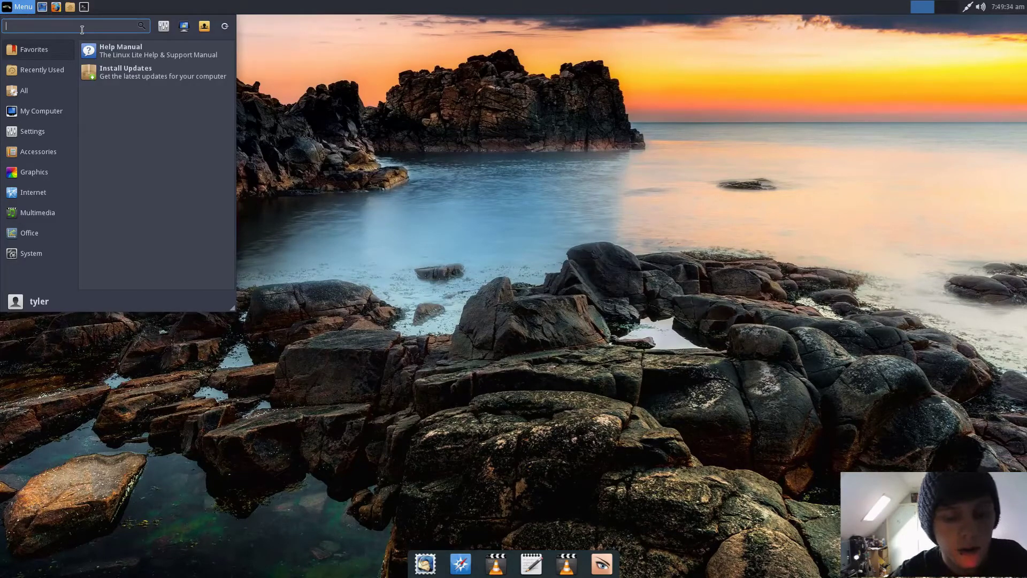
text(sett)
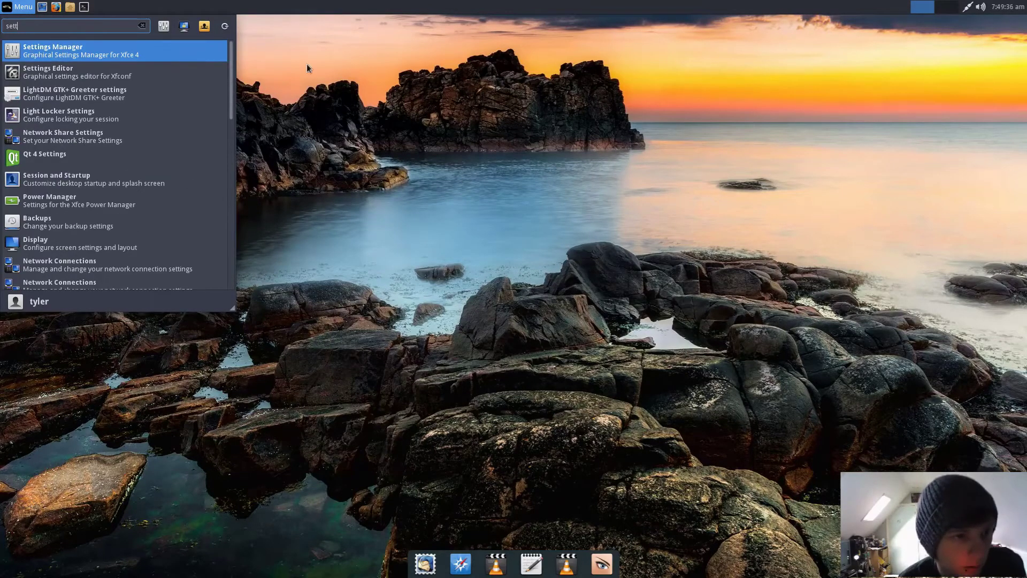
click(184, 48)
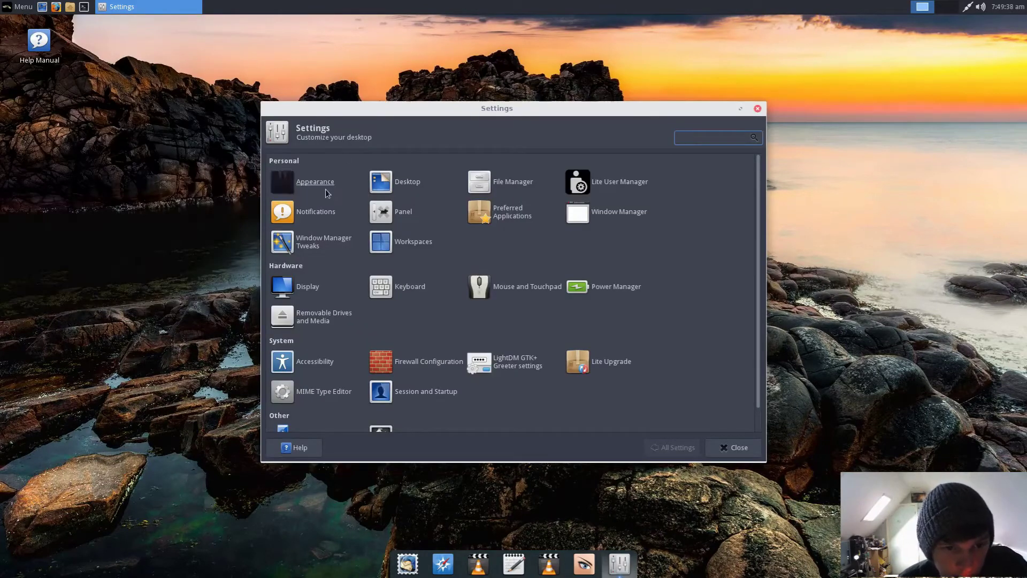
click(326, 182)
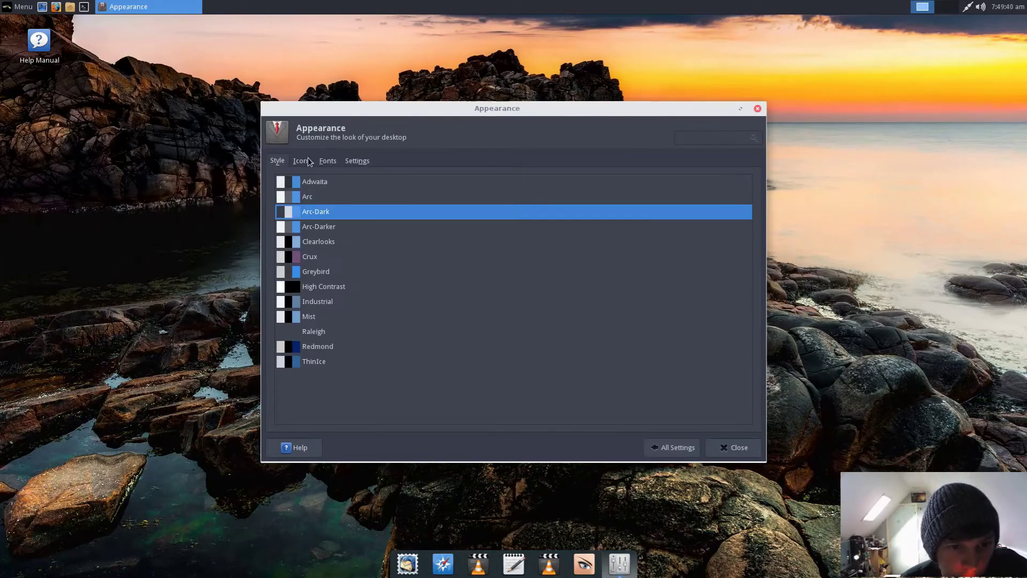
click(301, 161)
drag(749, 260, 738, 317)
click(336, 363)
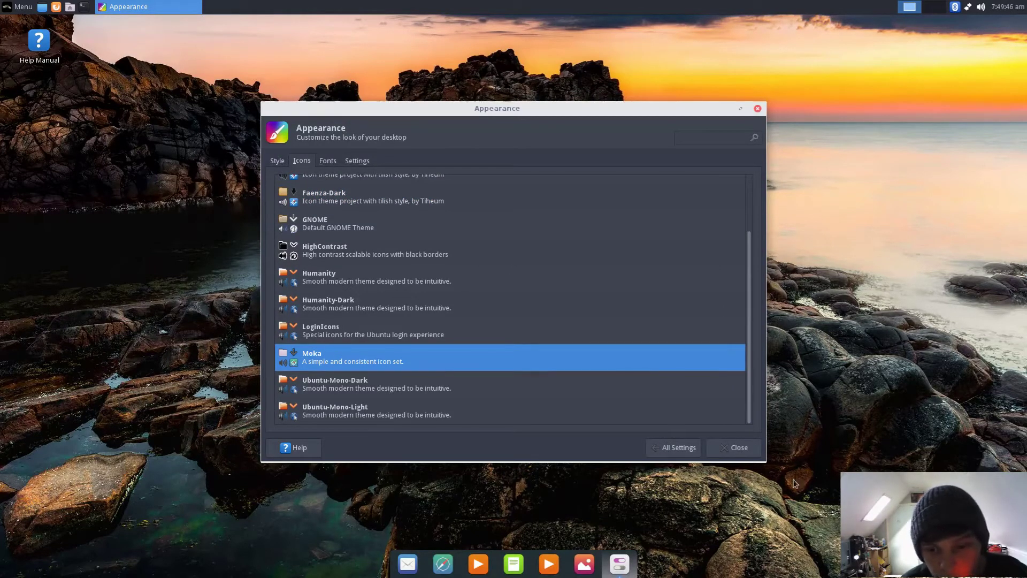
click(737, 447)
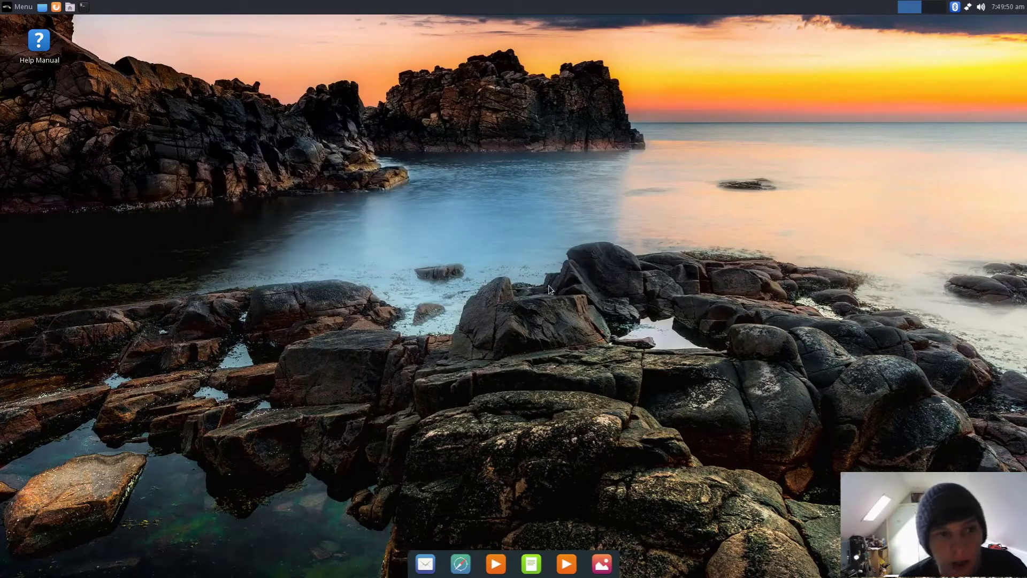
Step: Make the top panel partly transparent in Panel preferences' Appearance settings
right_click(465, 4)
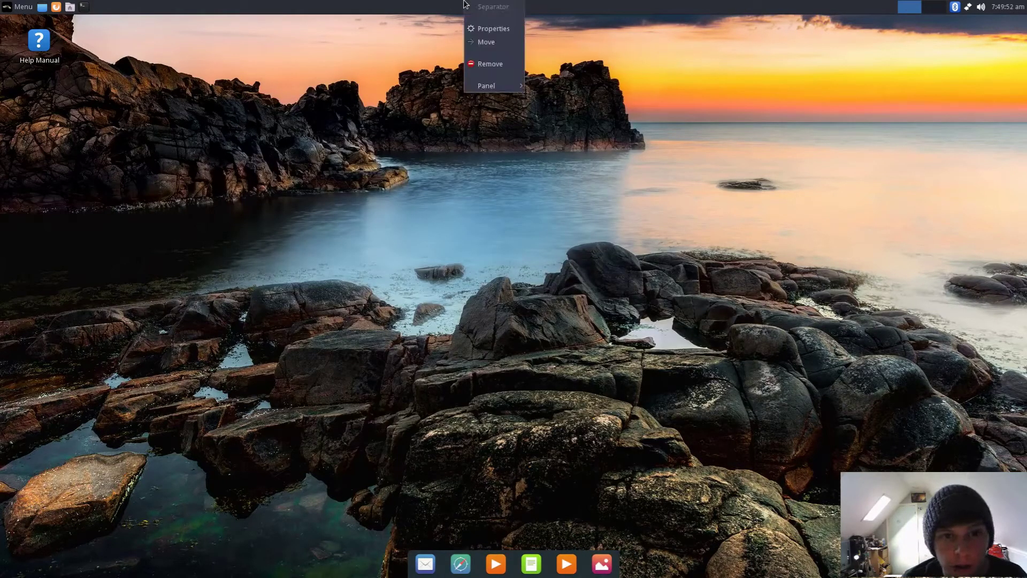
mouse_move(503, 86)
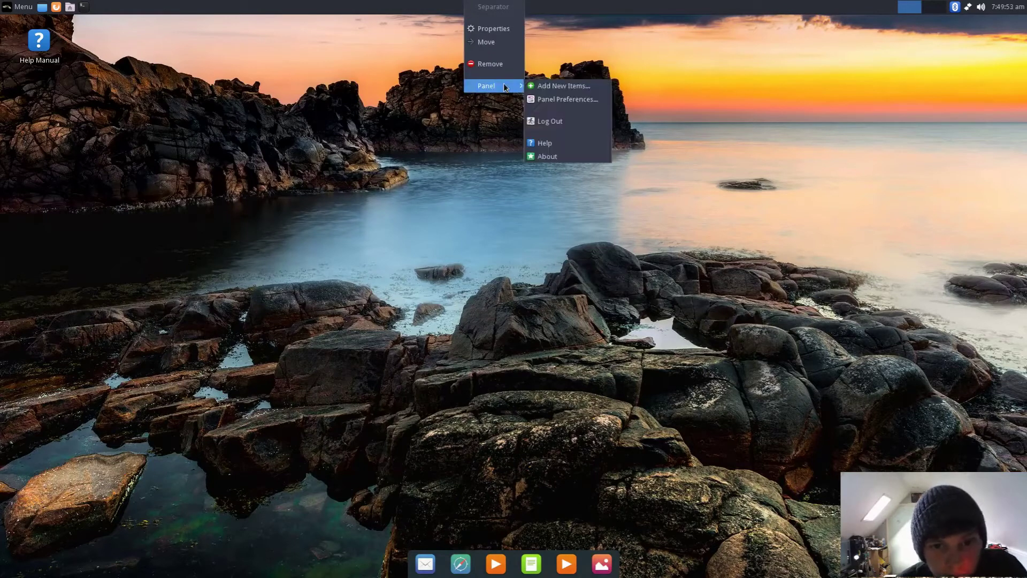
click(559, 99)
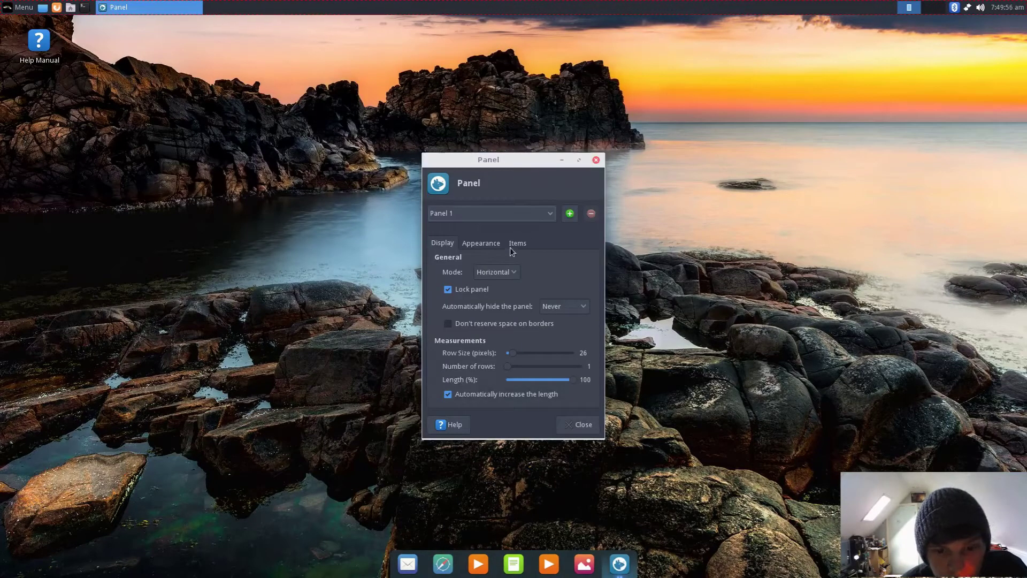
click(478, 243)
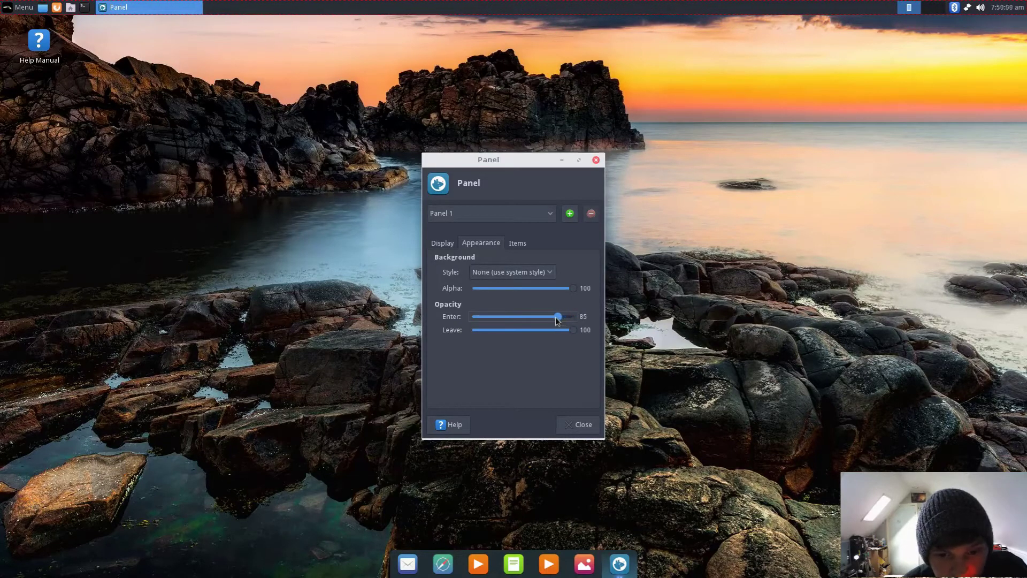
drag(571, 330, 560, 332)
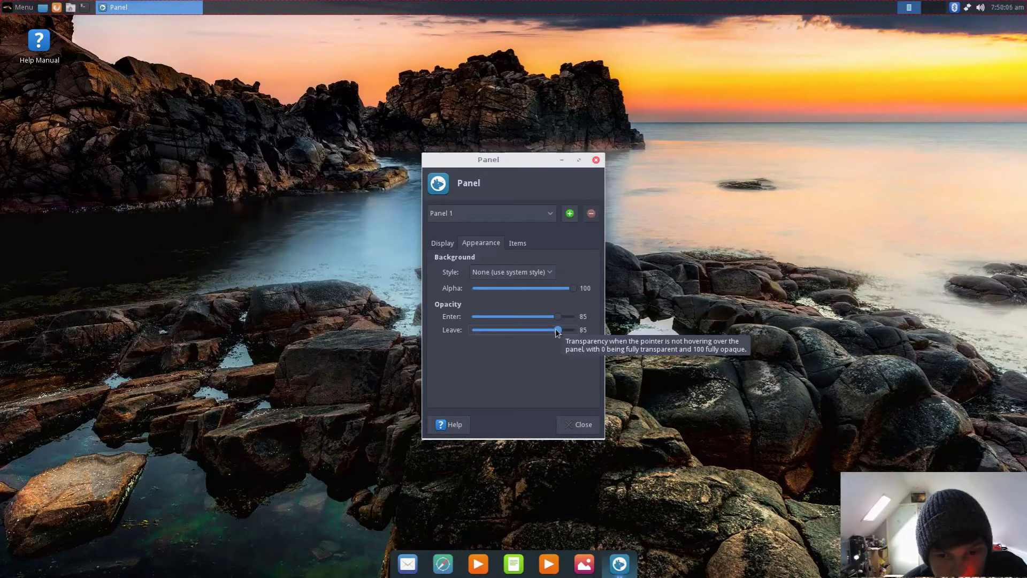
click(552, 215)
click(552, 215)
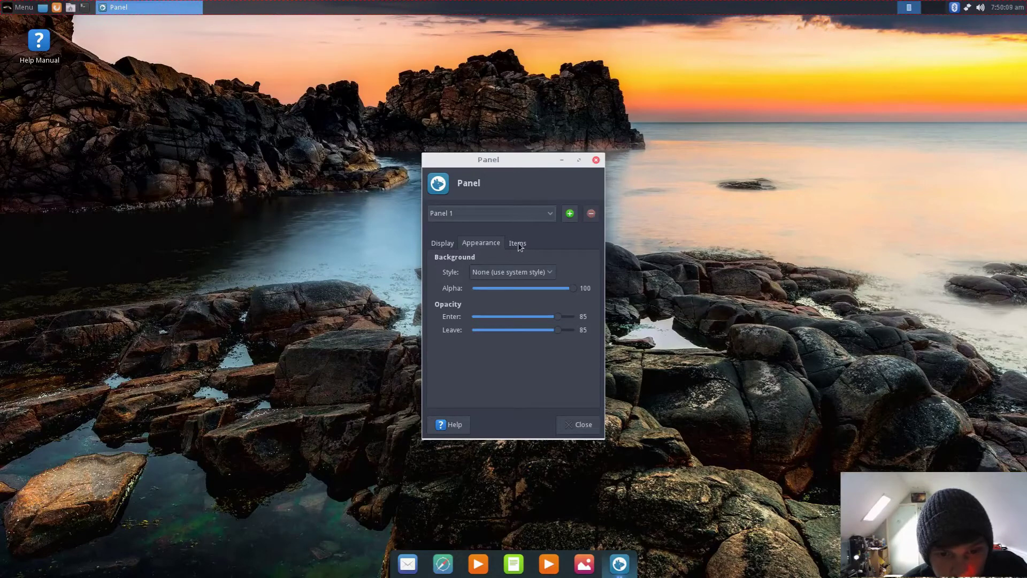
Step: Lower the Whisker Menu's background opacity from 100 to 85 in its properties
click(518, 243)
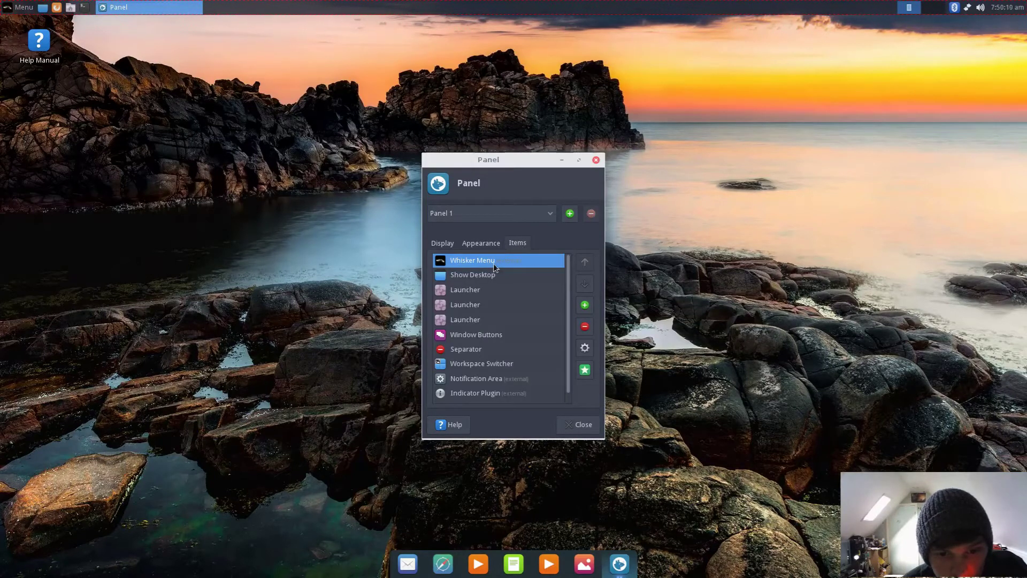
click(585, 348)
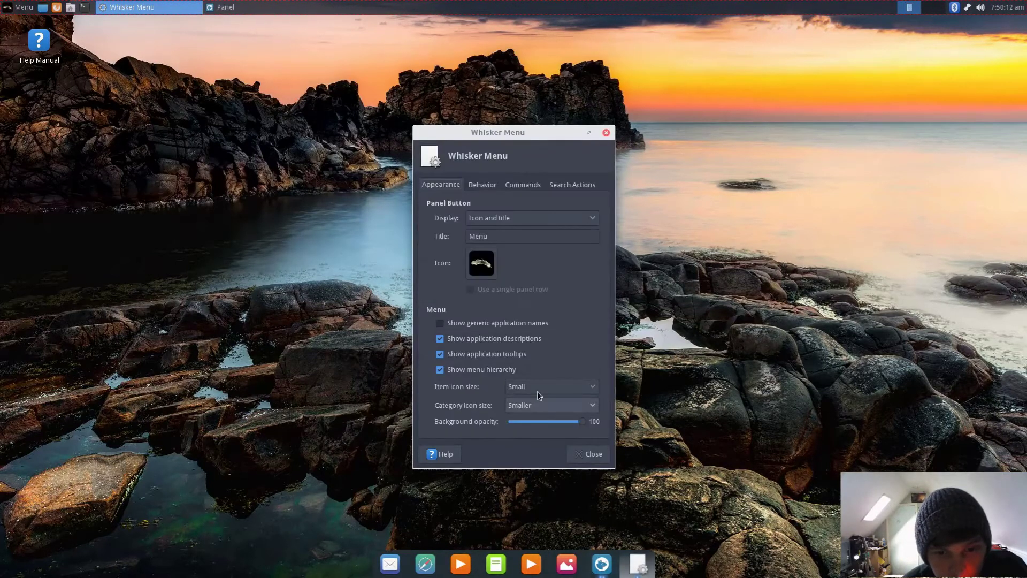
drag(582, 419, 568, 421)
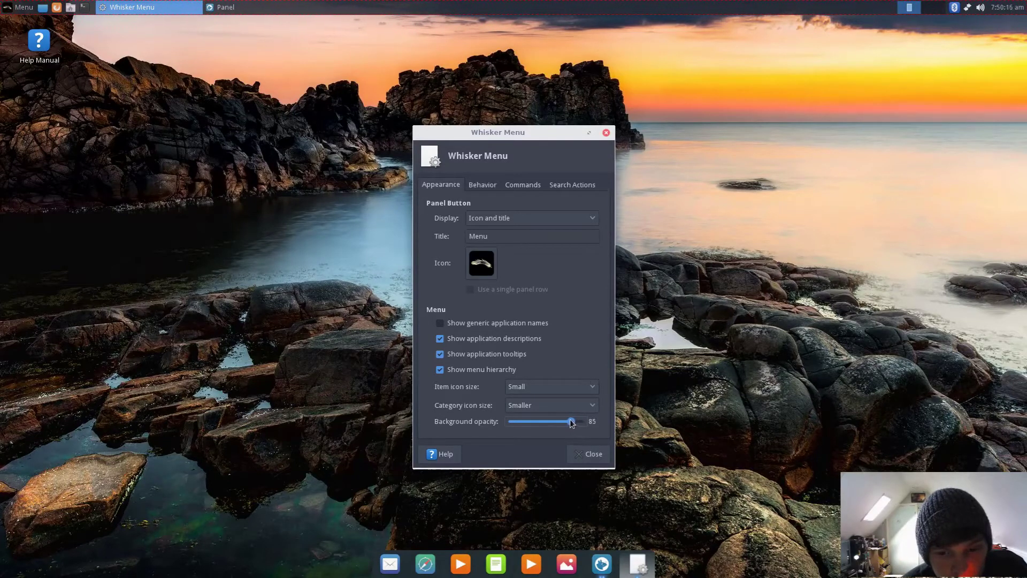
click(590, 455)
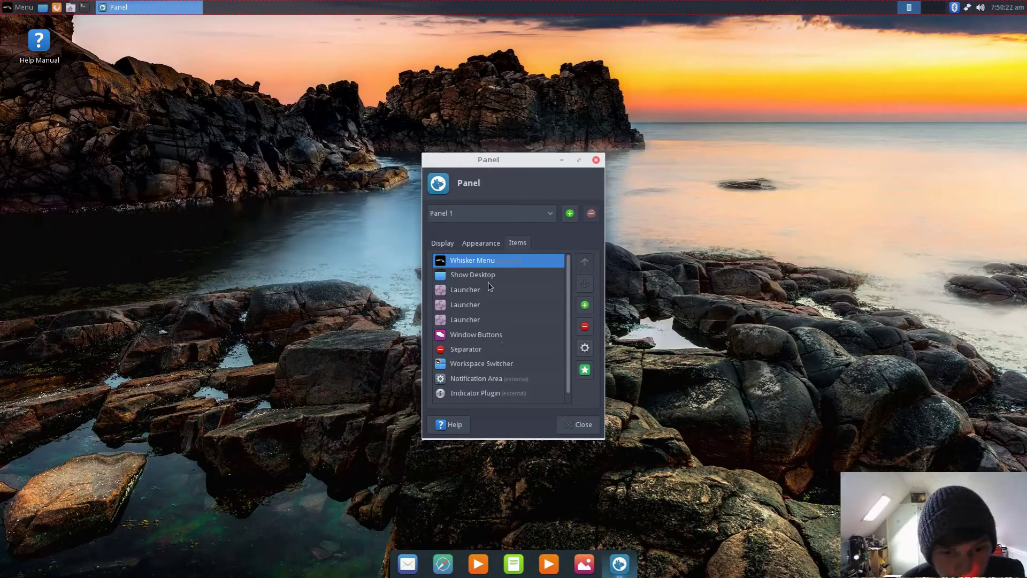
Step: Delete Window Buttons from the panel's Items list, confirm, and close Panel preferences
mouse_move(566, 300)
mouse_down()
mouse_move(566, 328)
mouse_move(566, 293)
mouse_up()
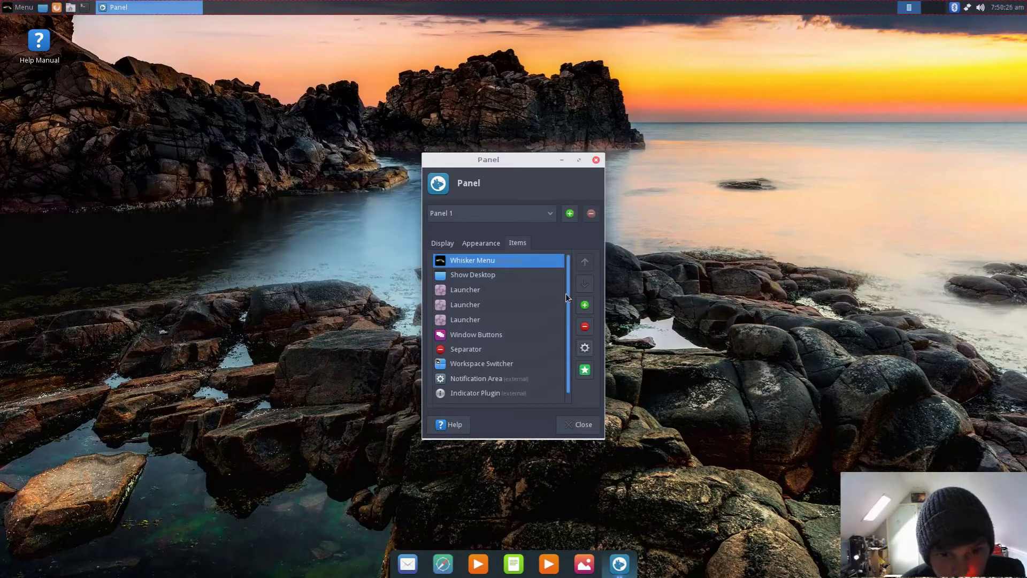
click(478, 335)
click(585, 327)
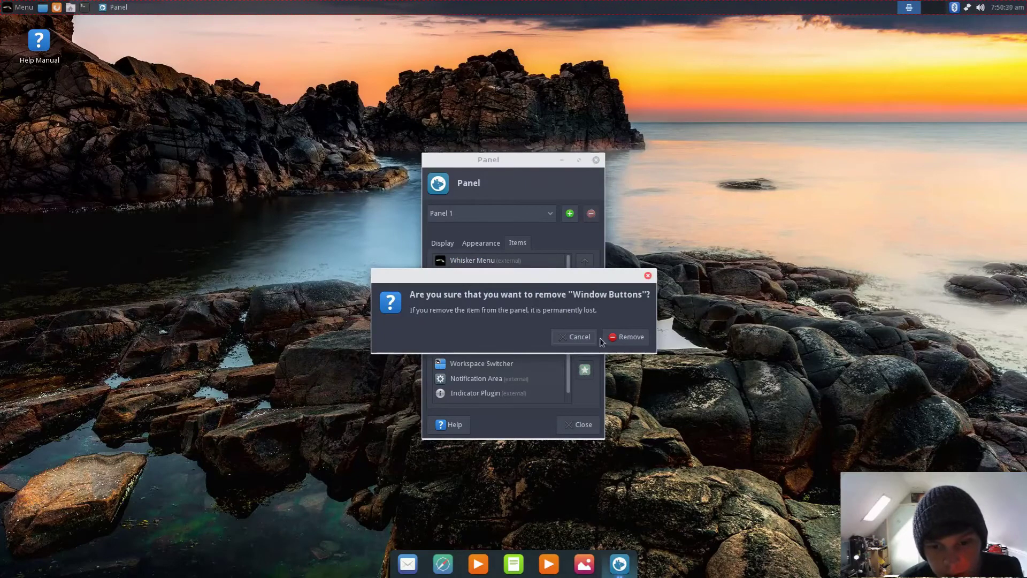
click(622, 338)
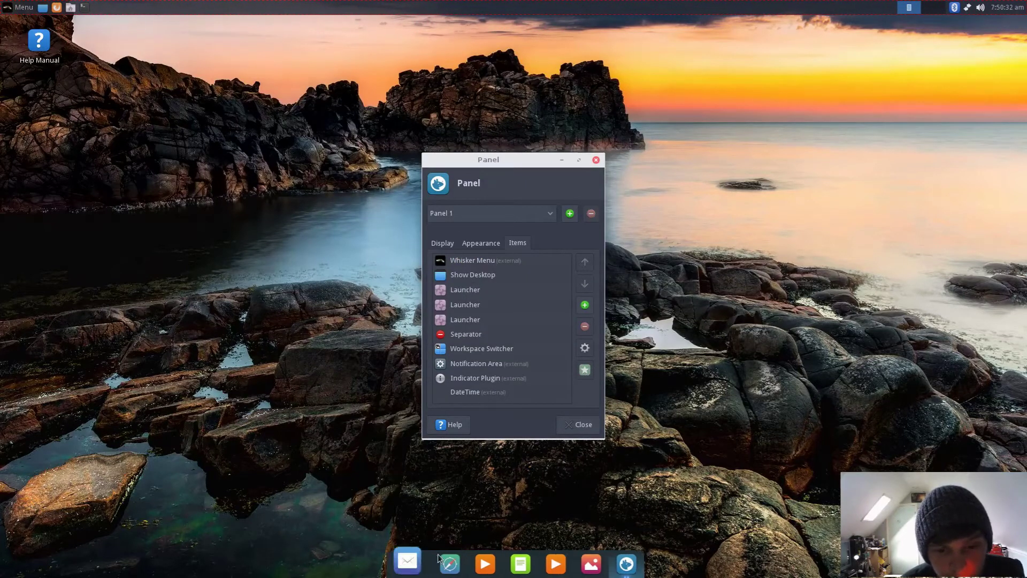
click(587, 428)
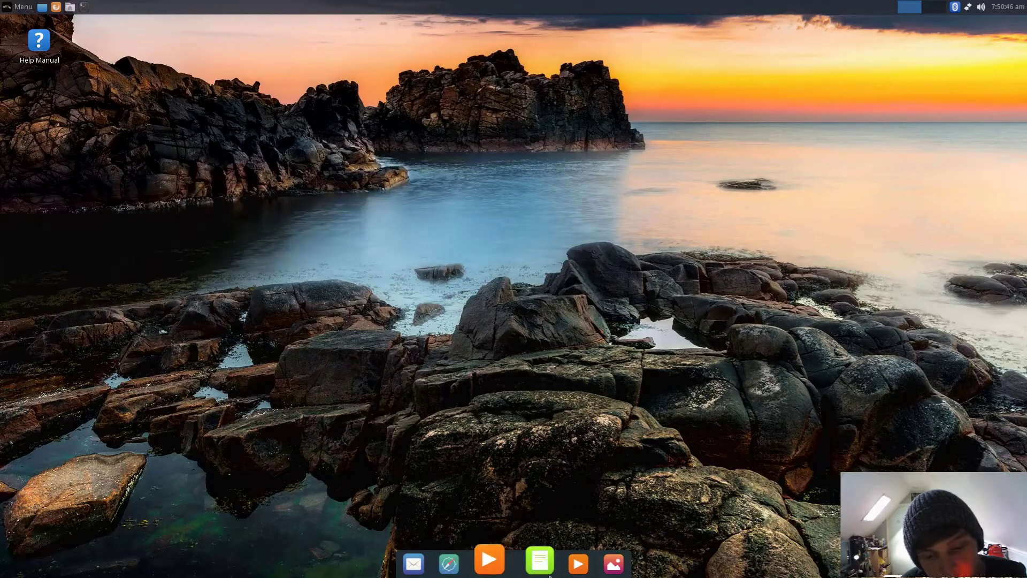
Step: Find Session and Startup with a menu search for 'st' and show its Application Autostart list
click(24, 4)
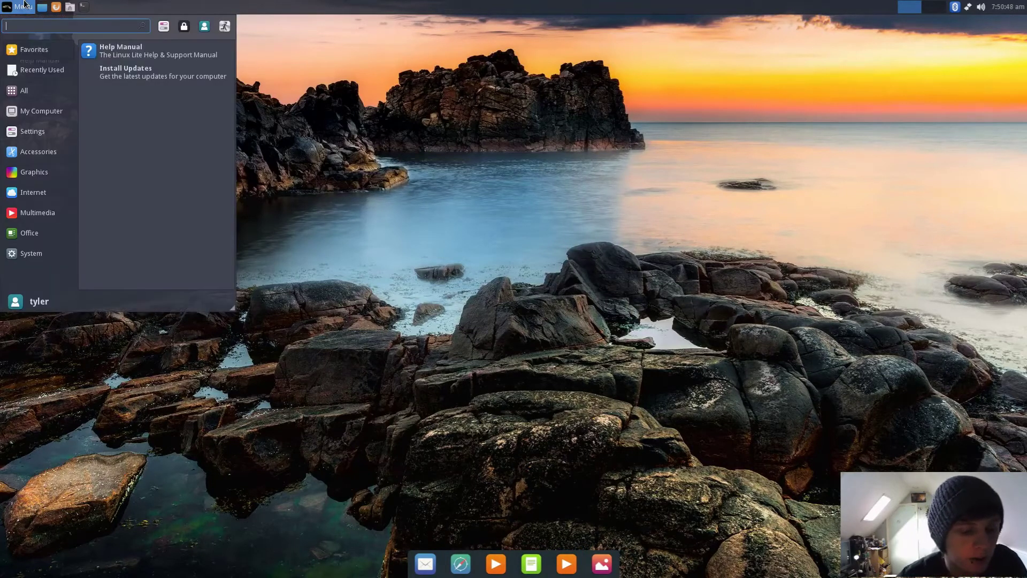
text(st)
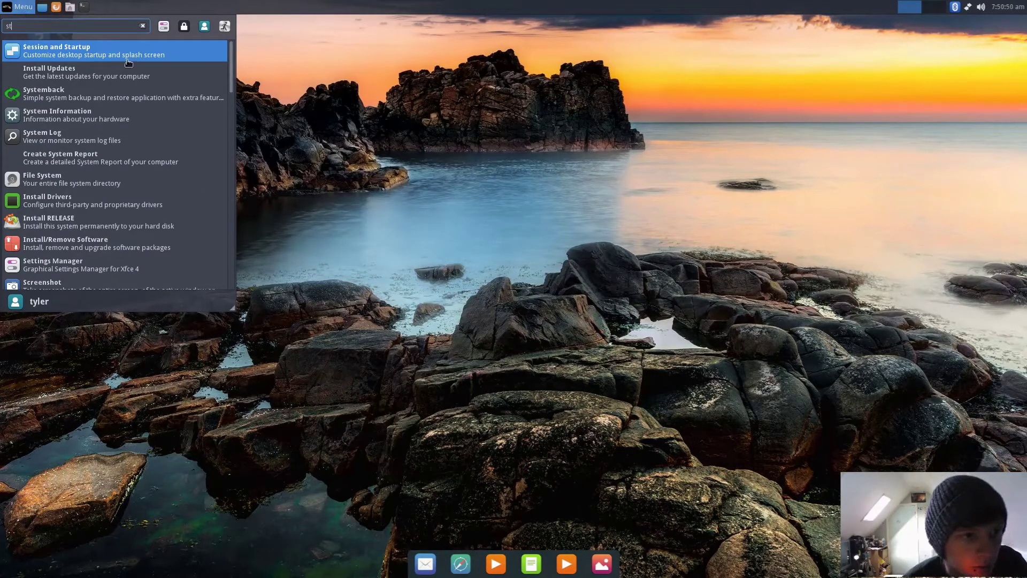
click(126, 52)
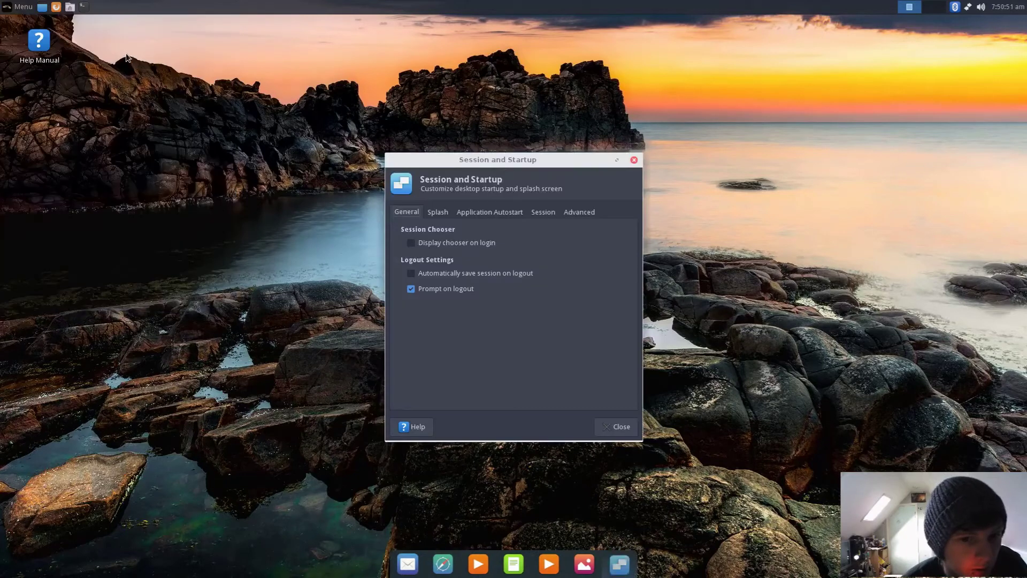
click(477, 212)
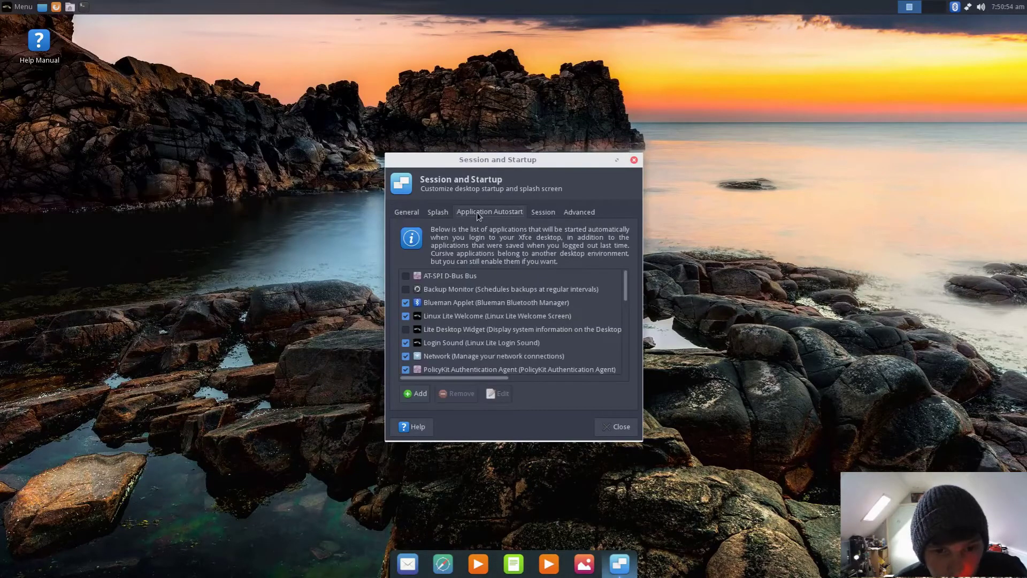
Step: Add an autostart entry with name, description and command all 'plank', then close the settings
click(416, 395)
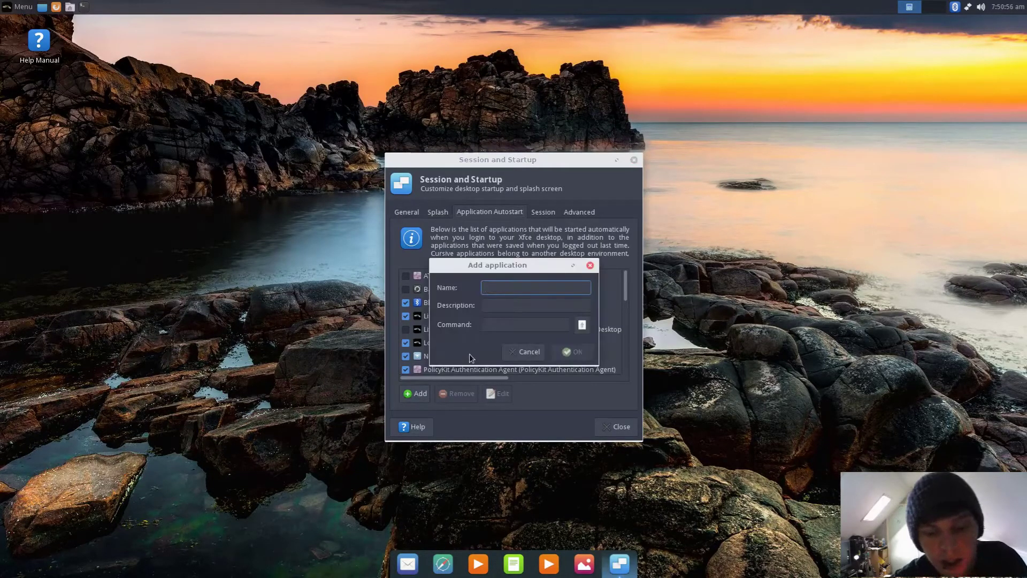
text(plank)
key(Tab)
text(plank)
key(Tab)
text(pl)
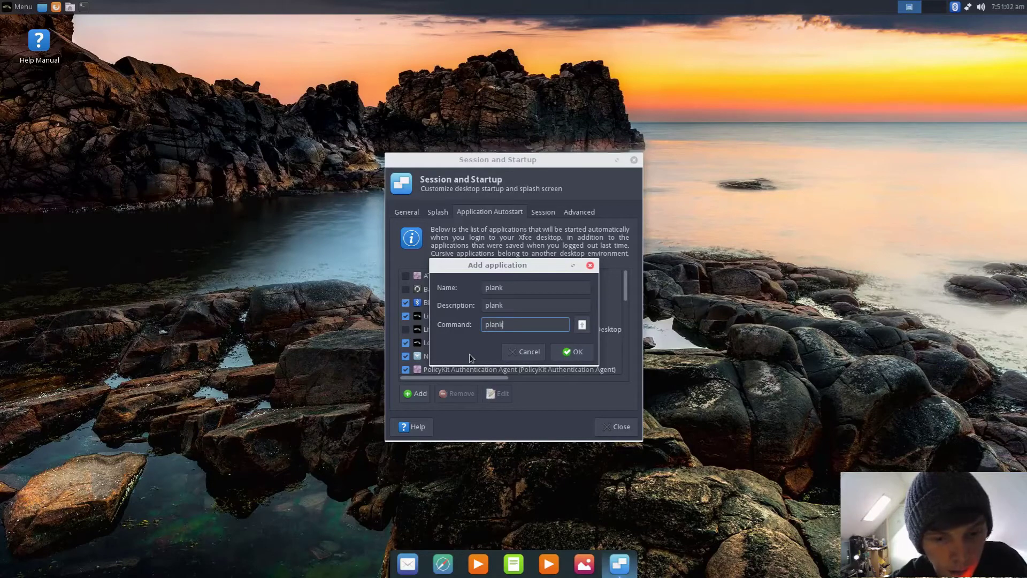
text(ank)
click(570, 355)
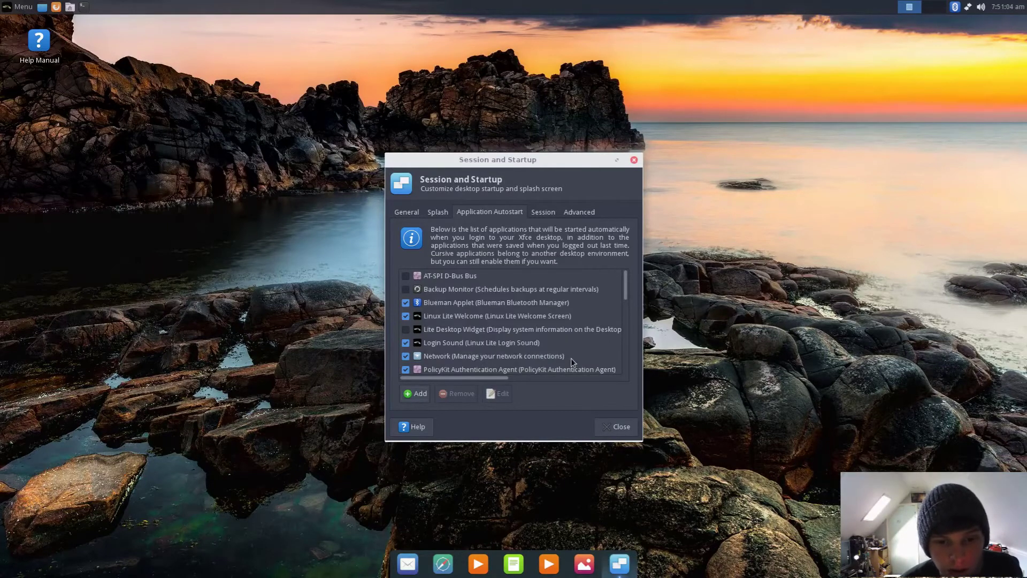
click(608, 426)
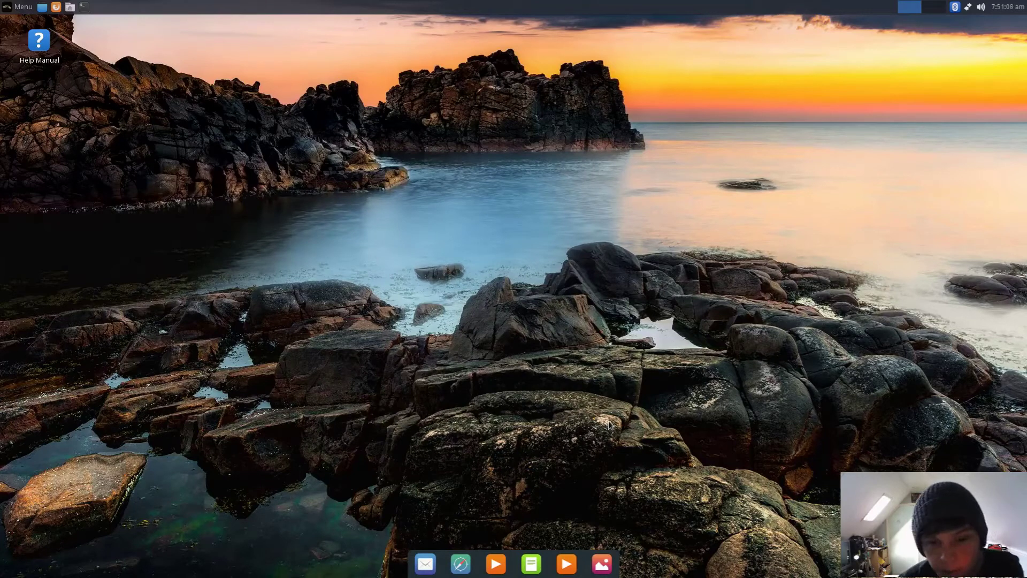
Step: Browse the Whisker Menu categories, including Multimedia, ending on the Office applications
click(19, 6)
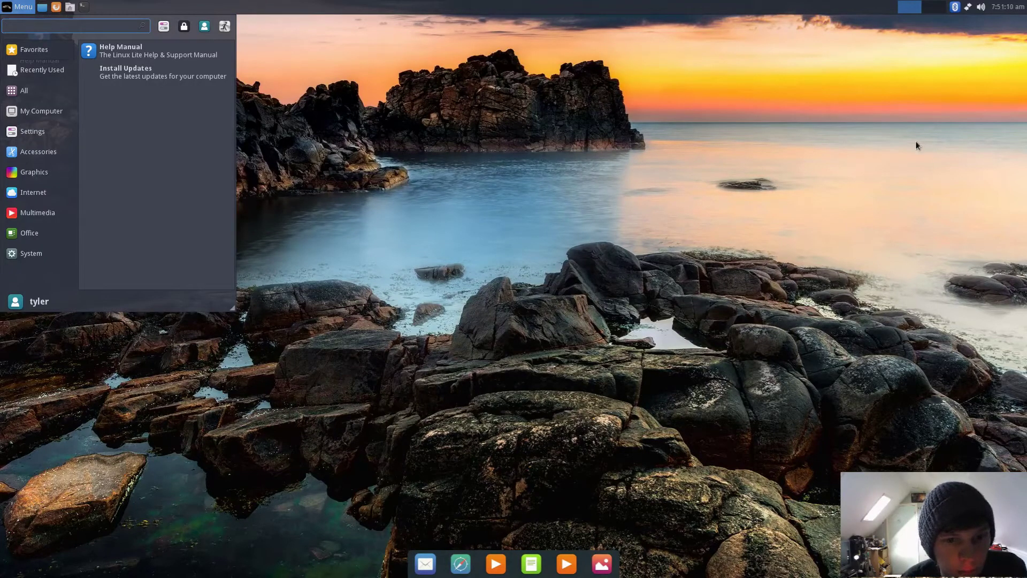
click(861, 150)
click(19, 6)
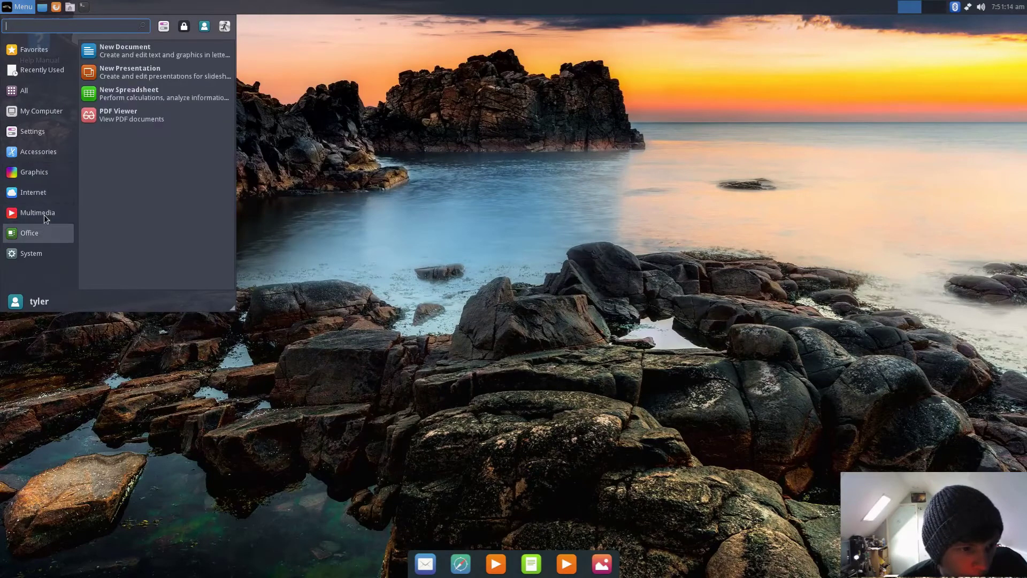
mouse_move(47, 214)
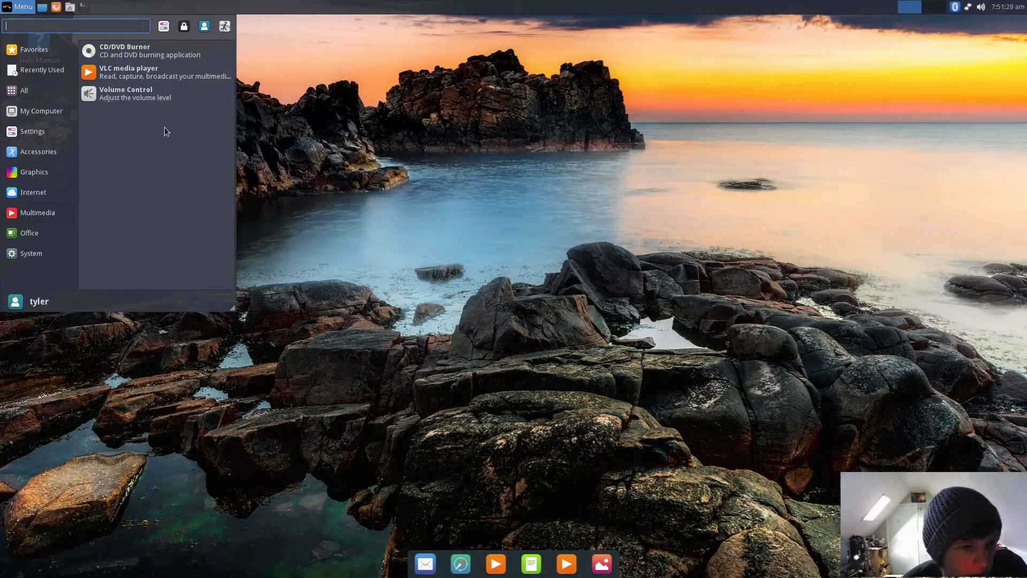
mouse_move(43, 175)
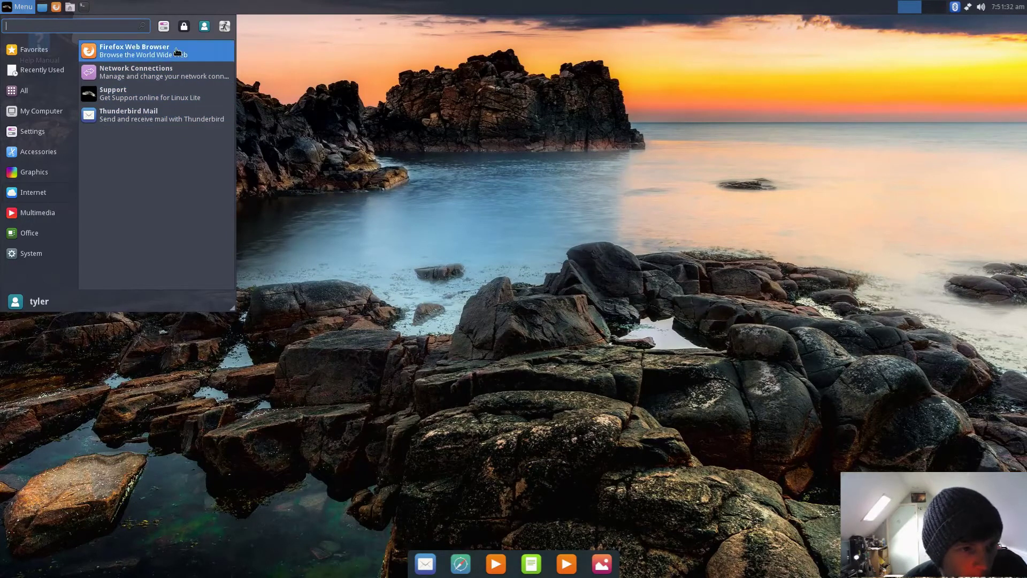
click(37, 212)
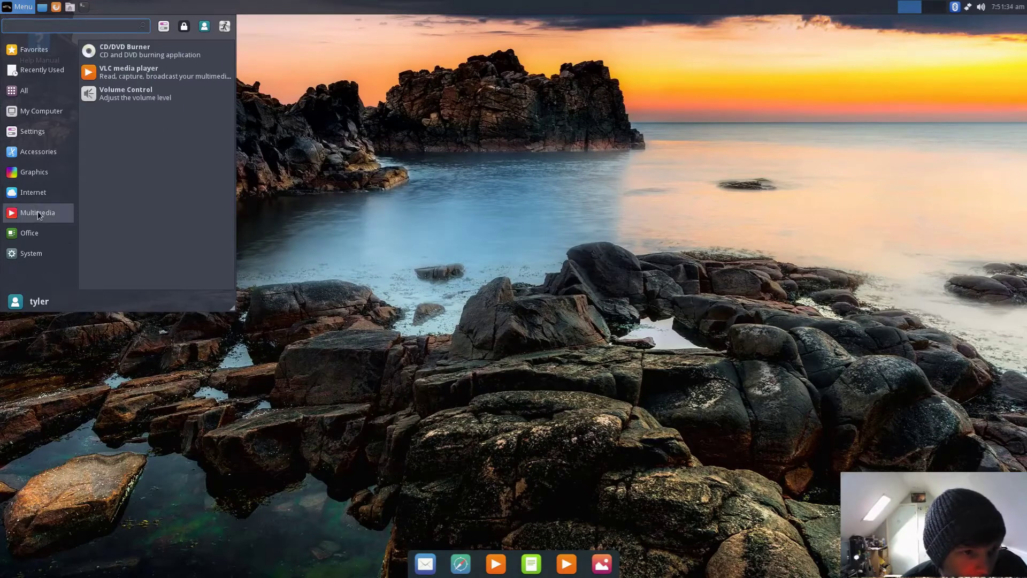
click(28, 234)
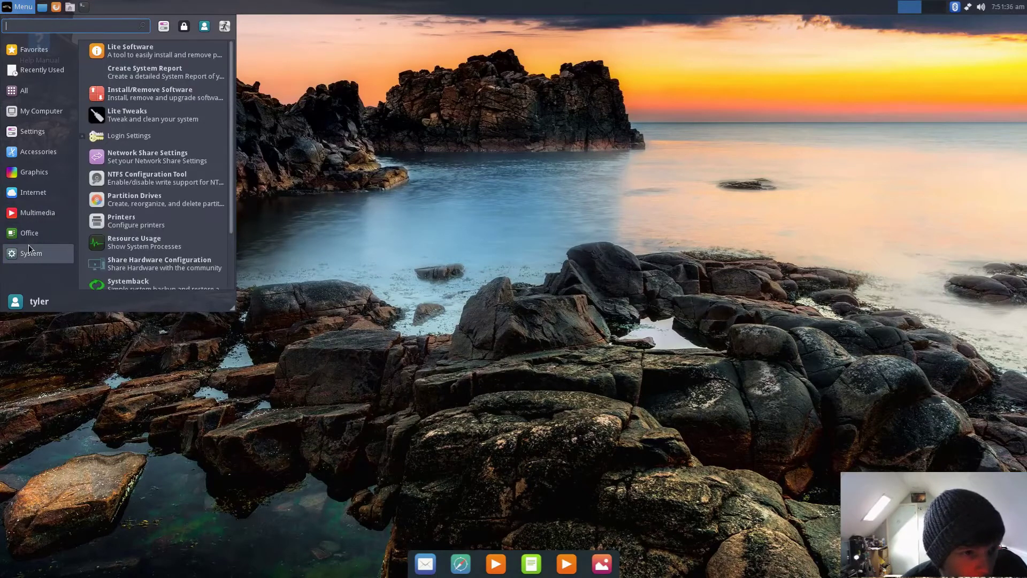
Step: Start a new LibreOffice Writer document and tile it into the bottom-right quarter
click(134, 50)
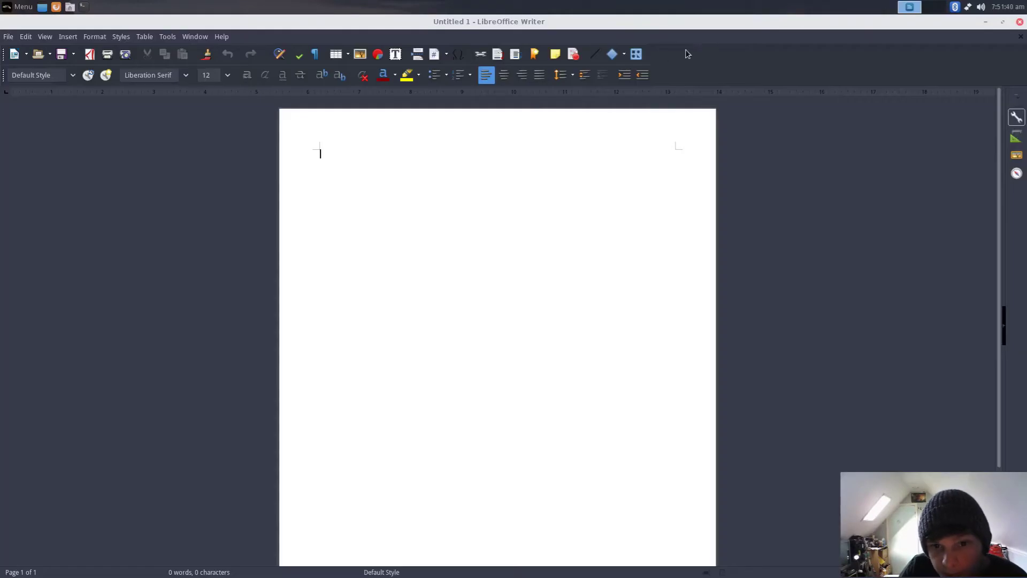
key(super+Right)
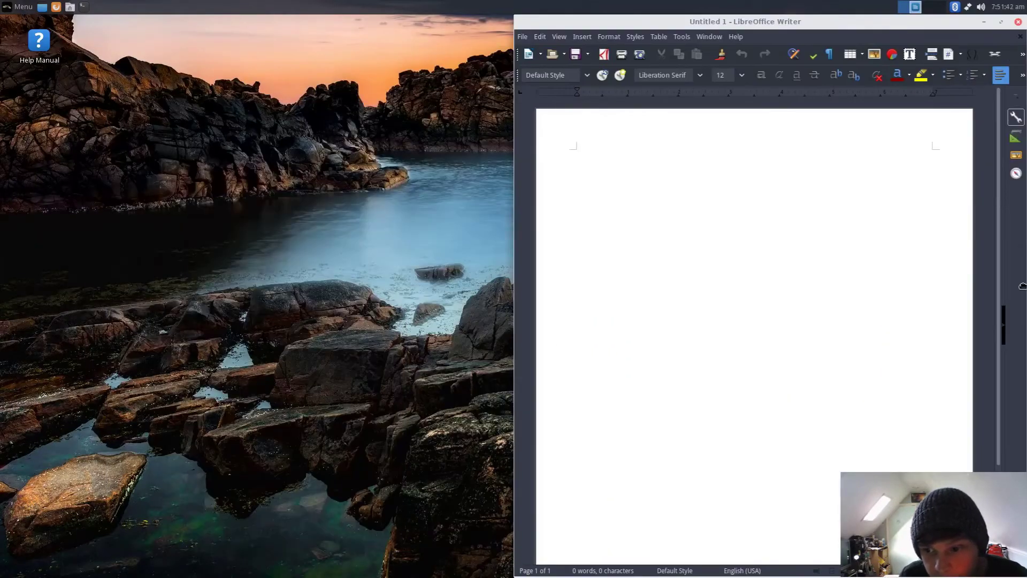
key(super+Down)
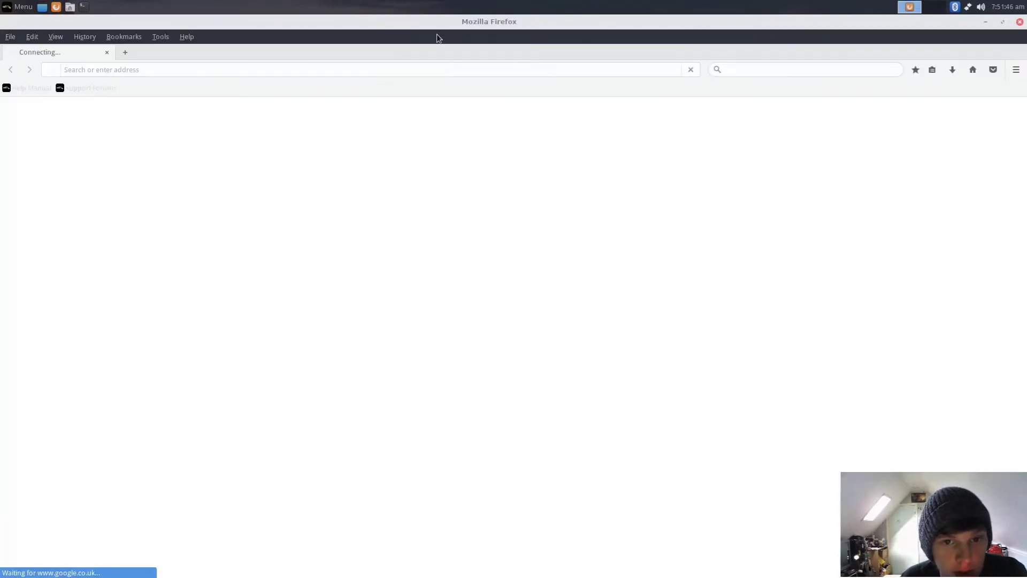
Step: Put one Firefox window in the top-right quarter and a second on the left half
drag(436, 35, 1025, 3)
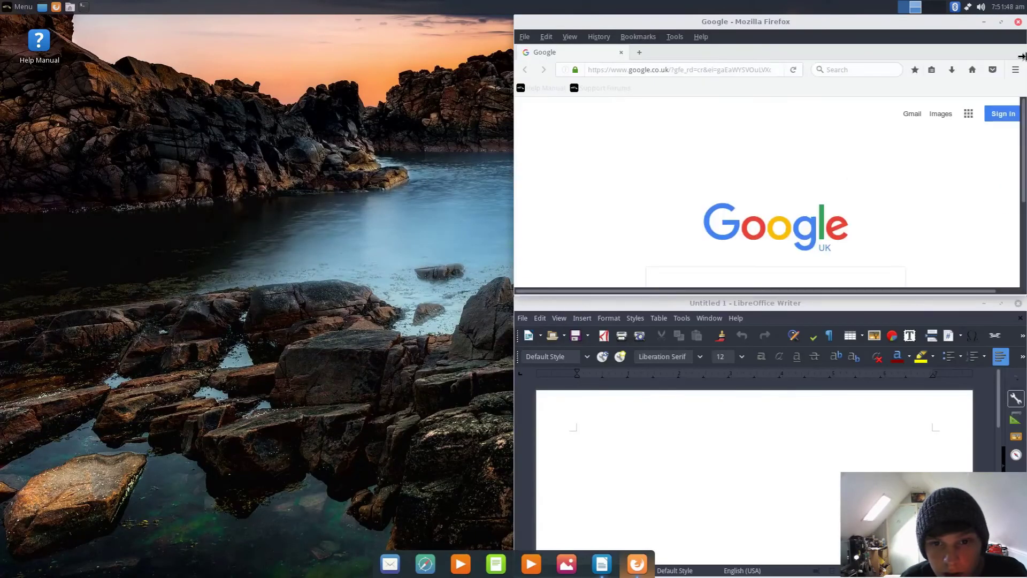
click(56, 7)
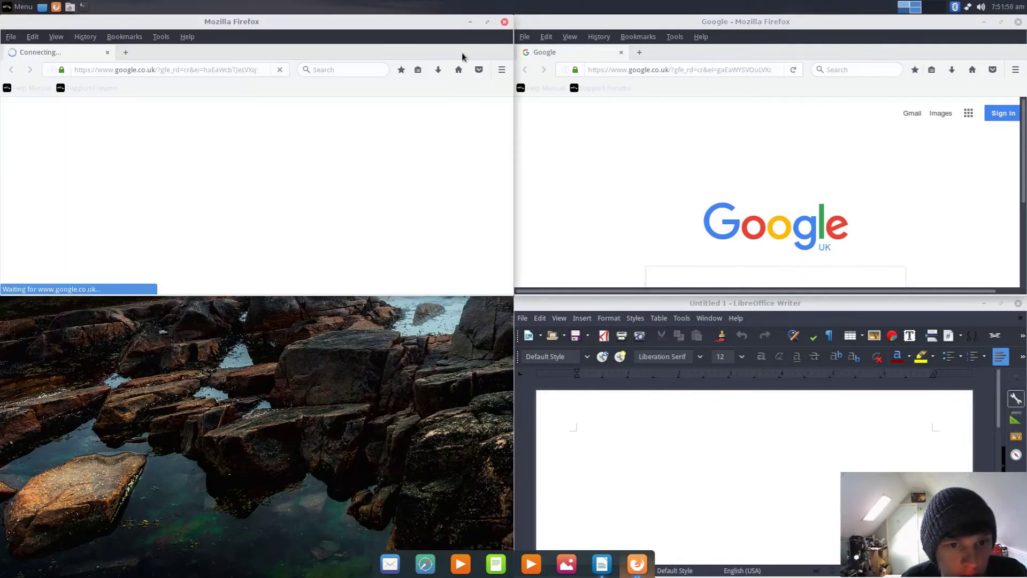
drag(458, 25, 2, 203)
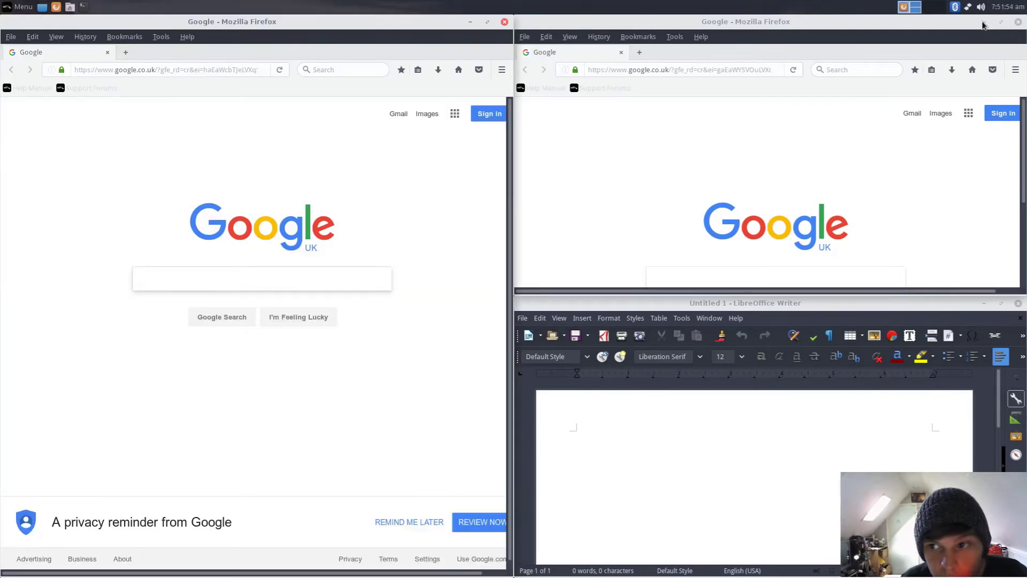
mouse_move(470, 574)
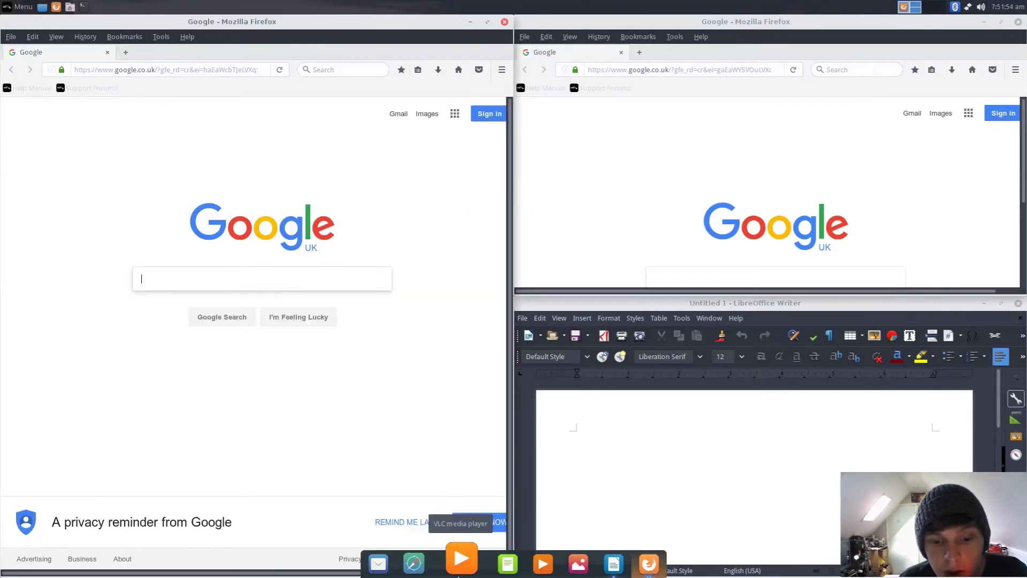
Step: Add the Desktop docklet to the Plank dock from the dock's Docklets preferences
right_click(410, 572)
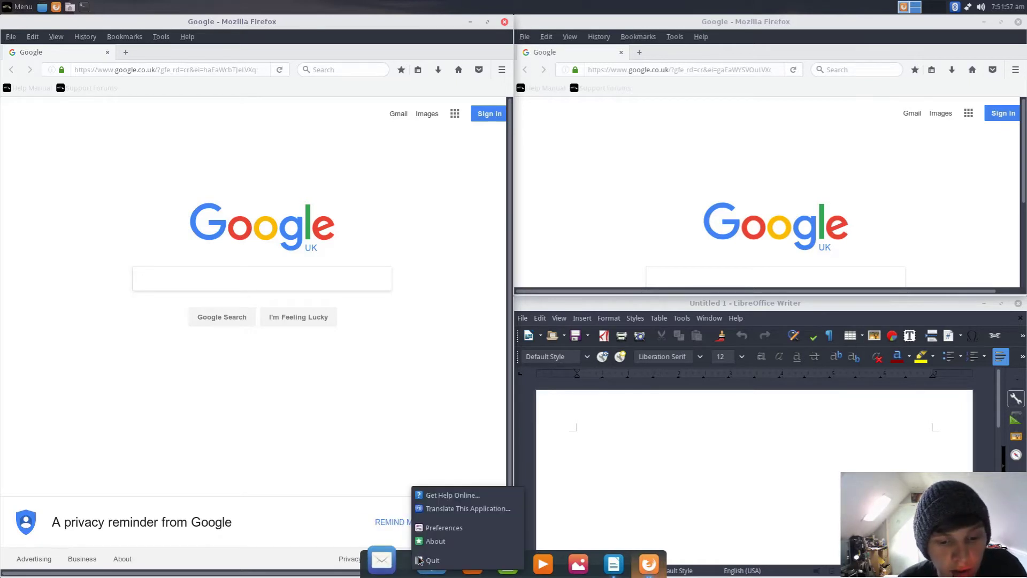
click(436, 528)
click(577, 225)
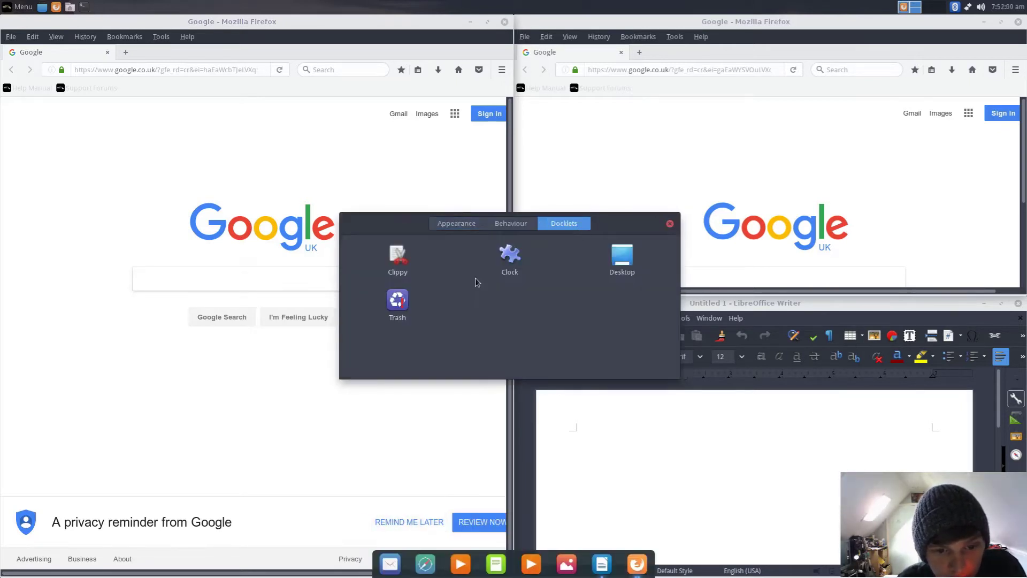
click(625, 262)
drag(624, 263, 374, 564)
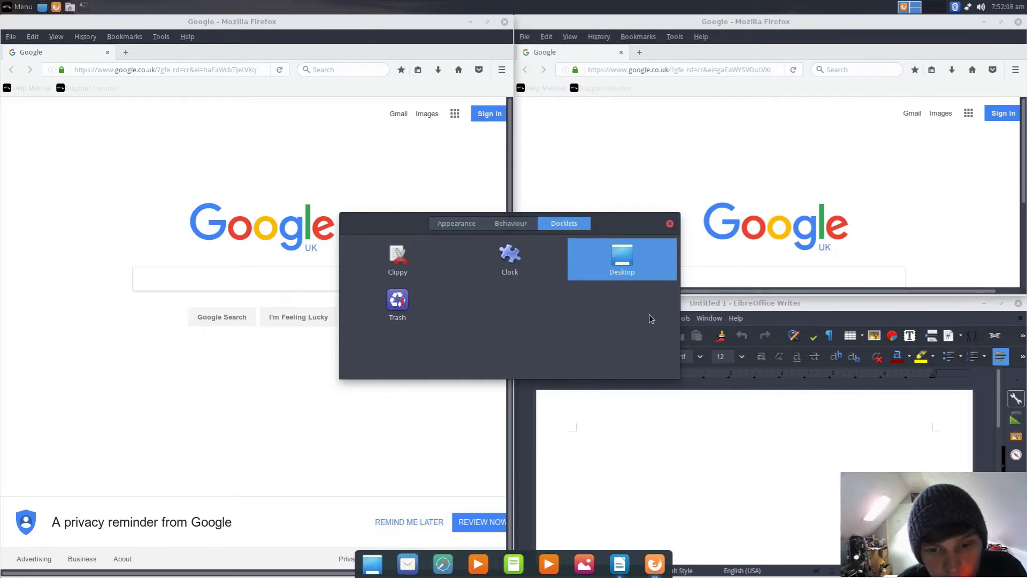
click(670, 226)
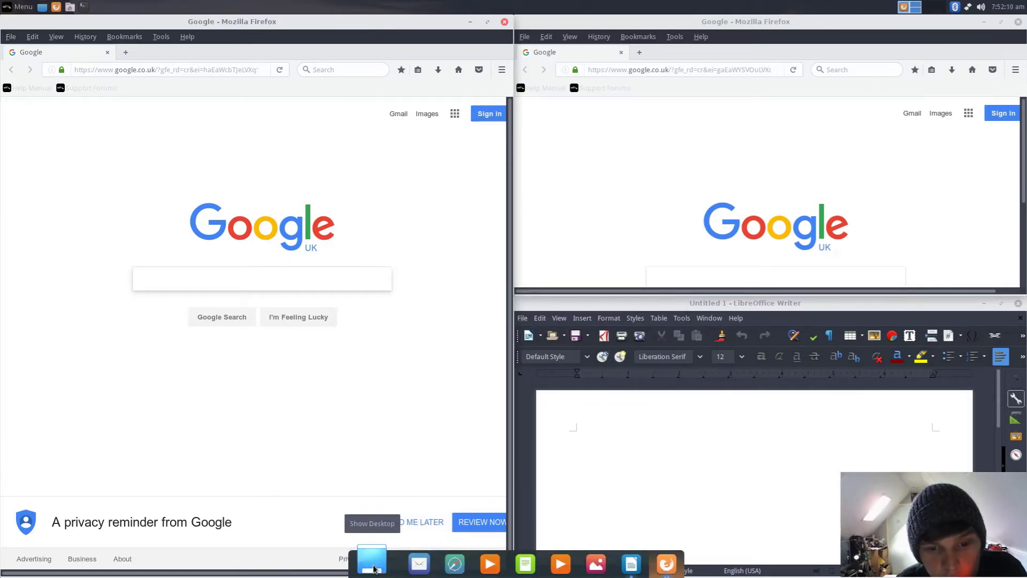
Step: Show the bare desktop with the new docklet, then search the application menu for 'soft'
click(372, 563)
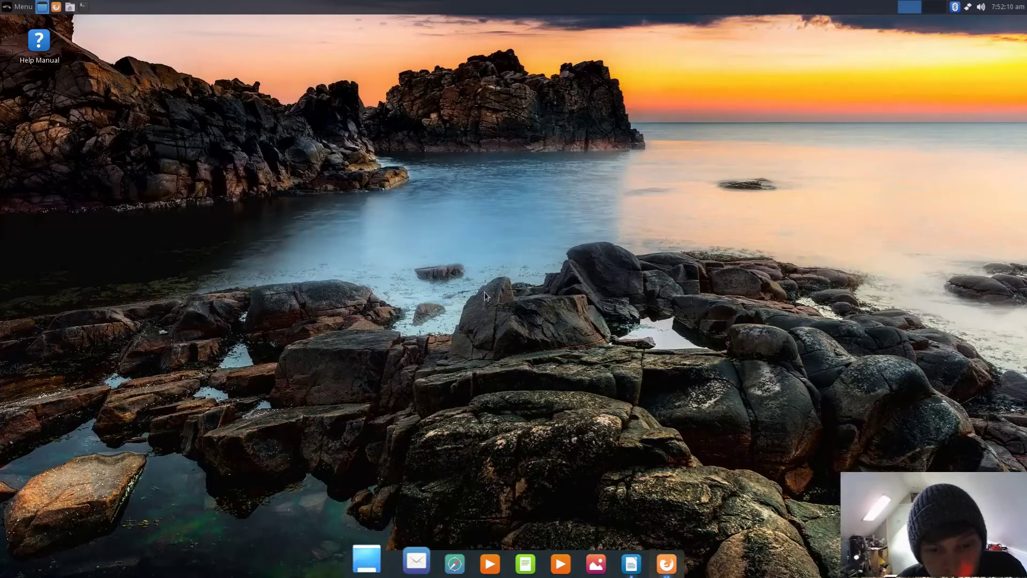
click(19, 11)
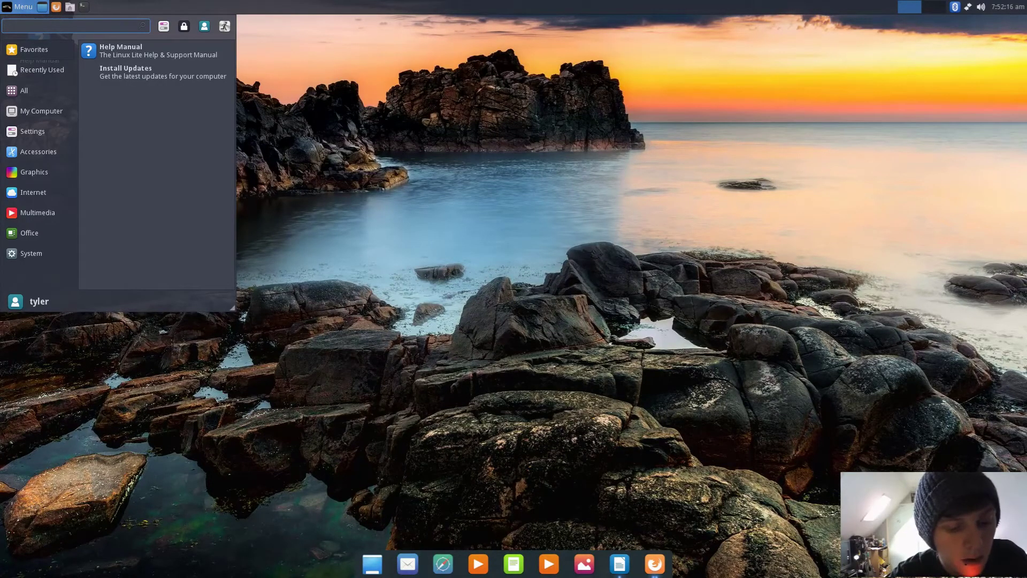
text(soft)
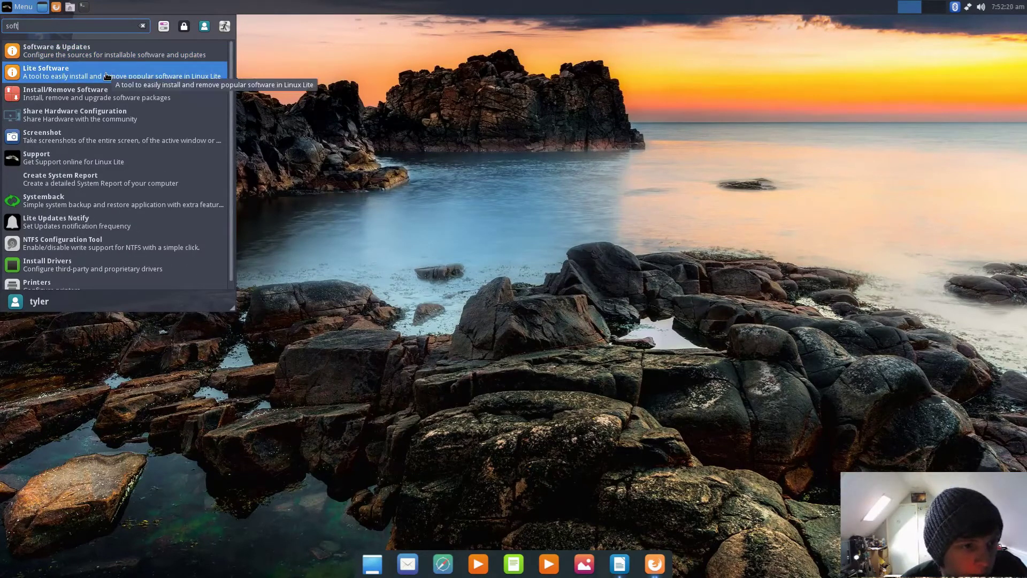
Step: Launch Lite Software, authenticate with the administrator password, and agree to update software sources
click(53, 80)
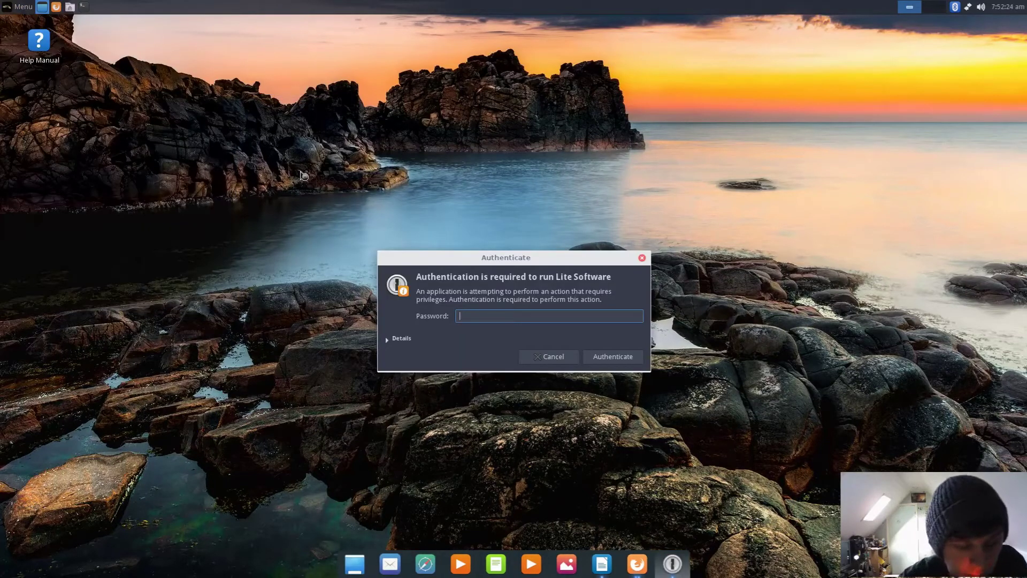
text(••)
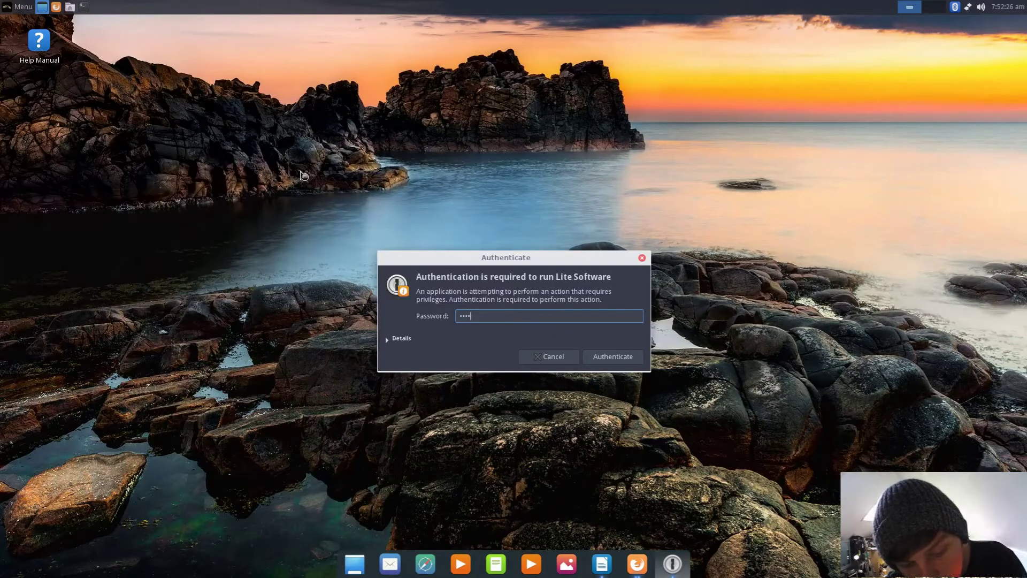
text(••••••)
key(Return)
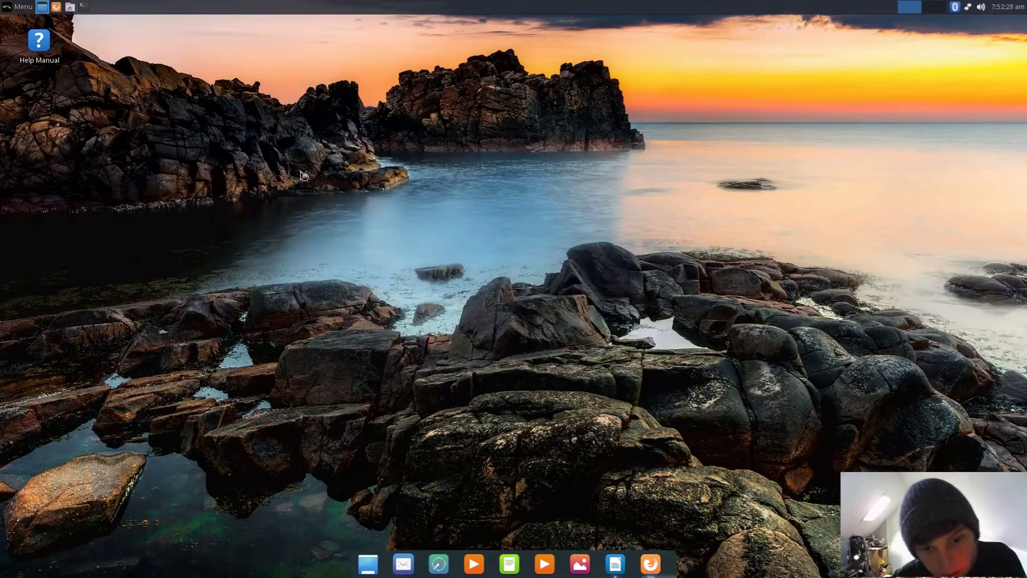
click(604, 349)
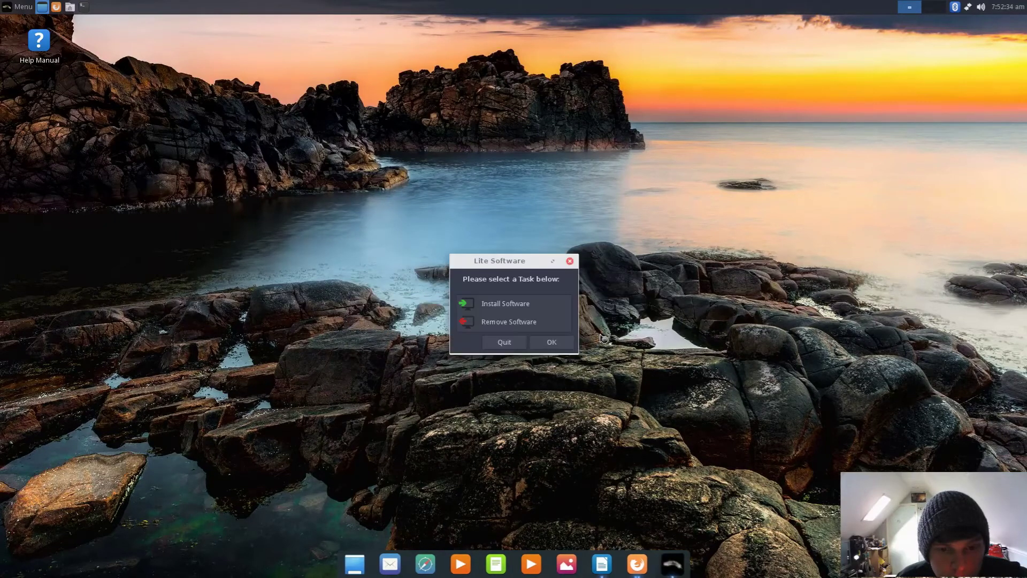
Step: Choose the Install Software task to open the list of installable programs
click(515, 305)
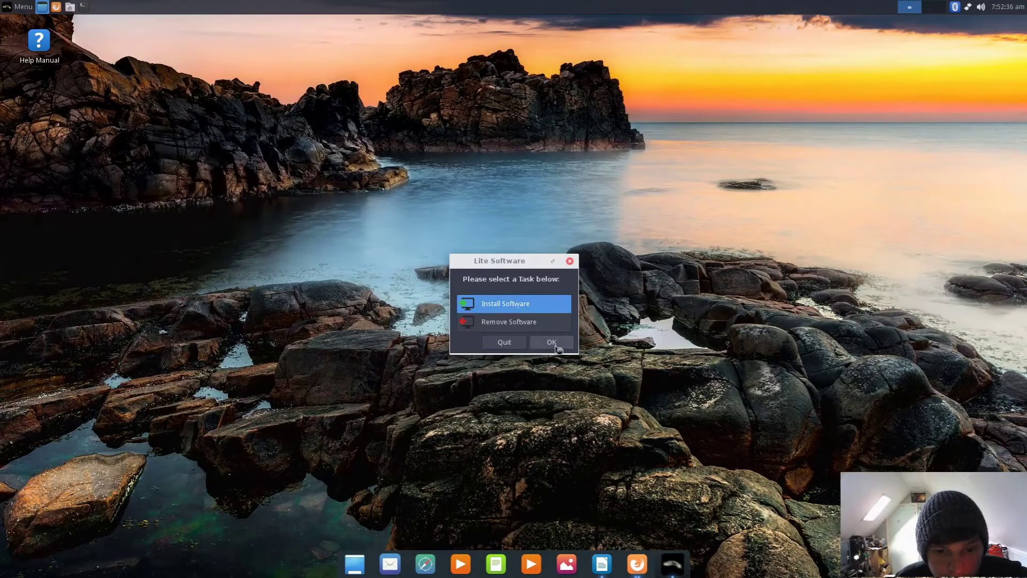
click(555, 344)
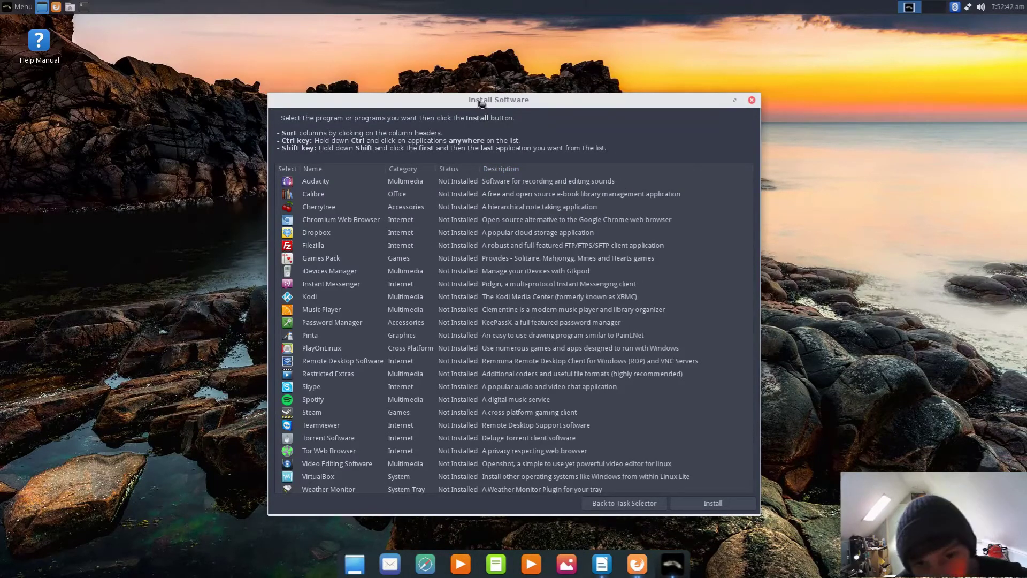
drag(483, 105, 488, 93)
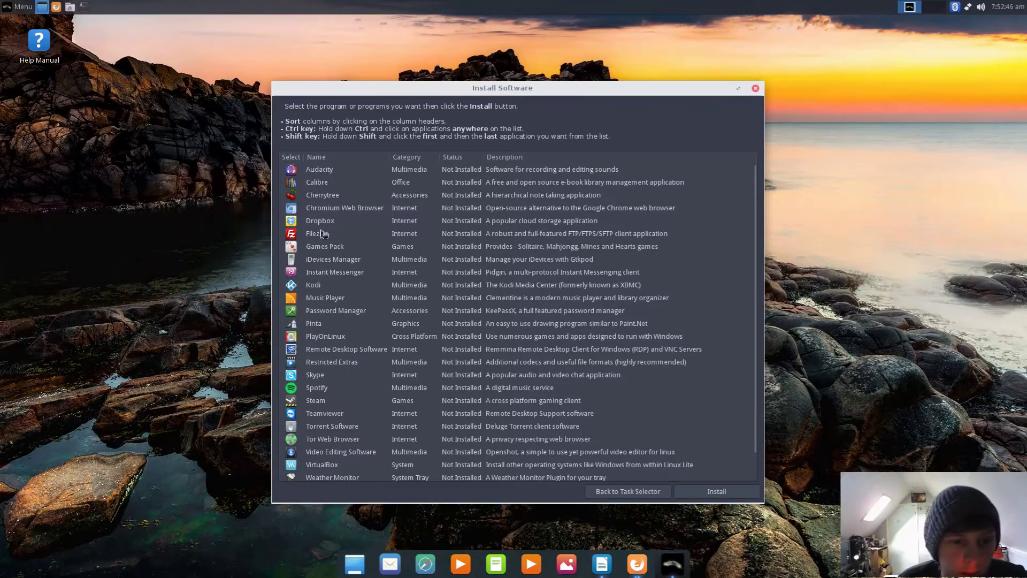
Step: Browse past Audacity, Calibre and Cherrytree, then select Music Player to install
click(315, 172)
click(319, 183)
click(321, 196)
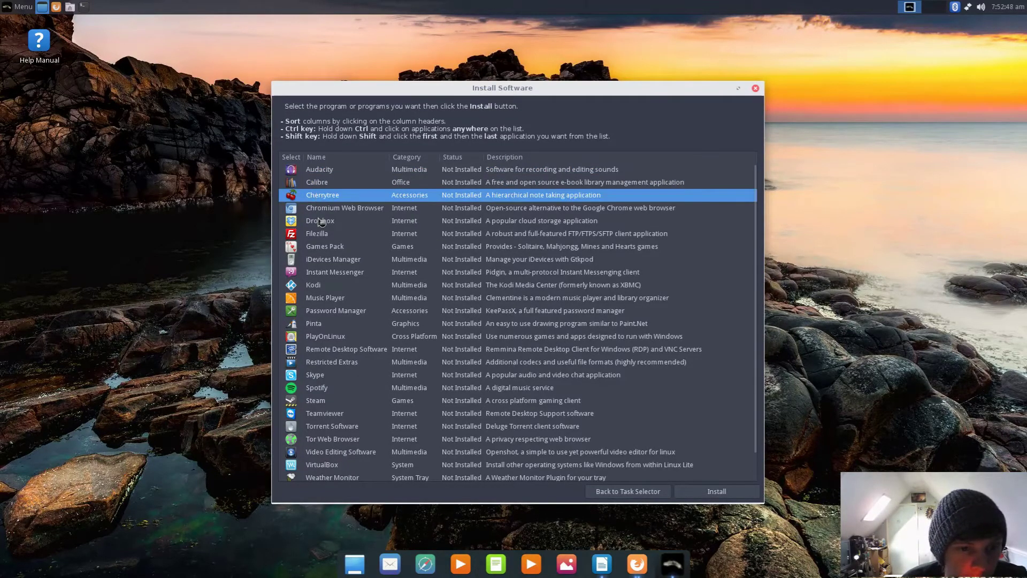
scroll(358, 353, down, 1)
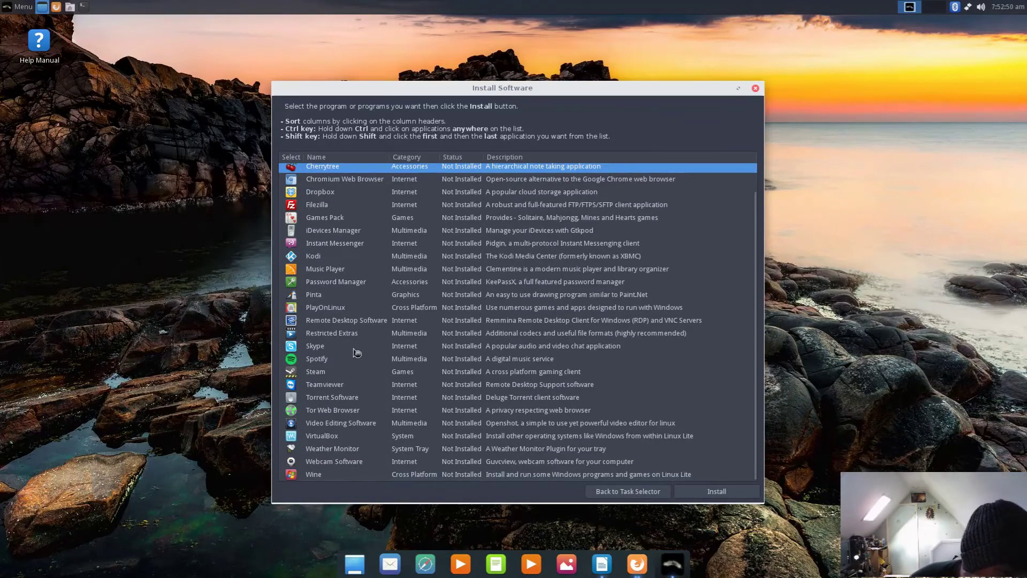
scroll(357, 353, up, 1)
scroll(342, 351, down, 1)
scroll(340, 346, up, 1)
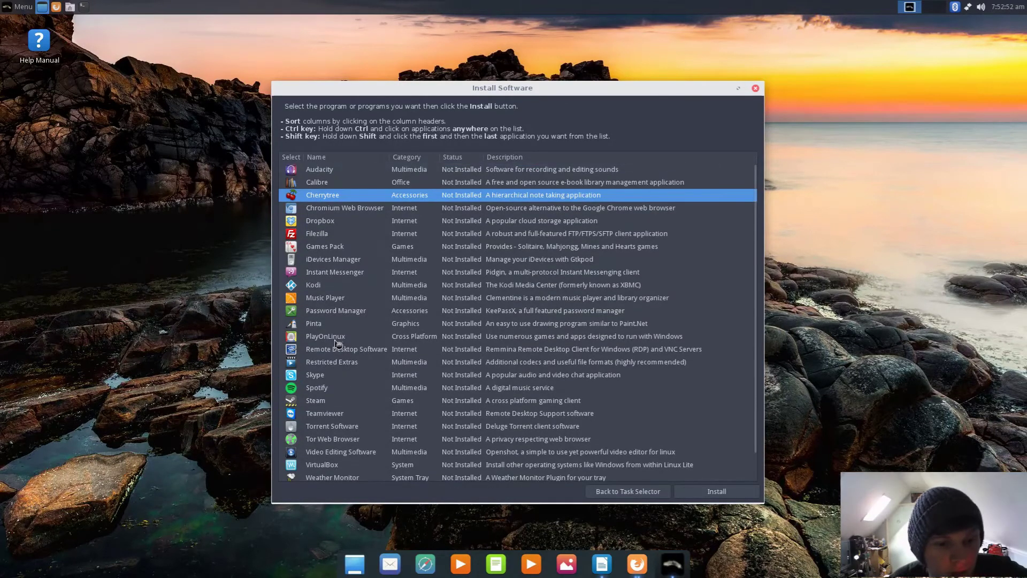
scroll(343, 332, down, 1)
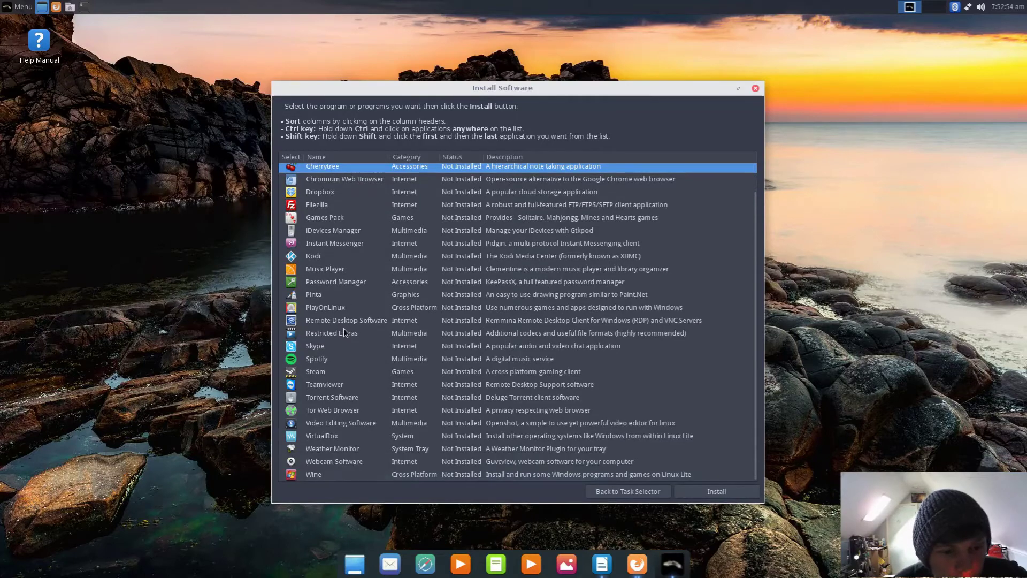
click(474, 268)
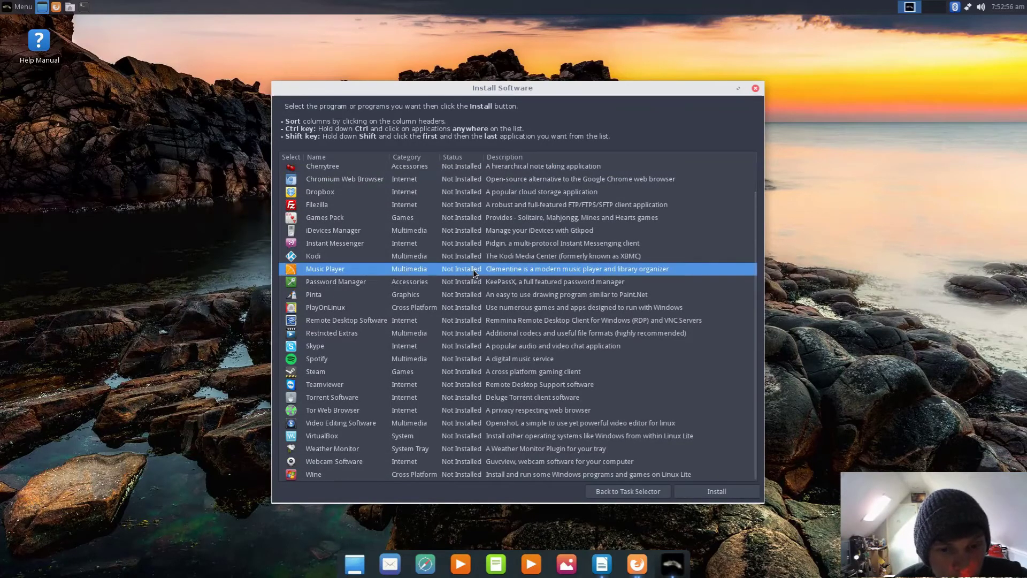
Step: Confirm installing Music Player so its packages download and install
click(716, 492)
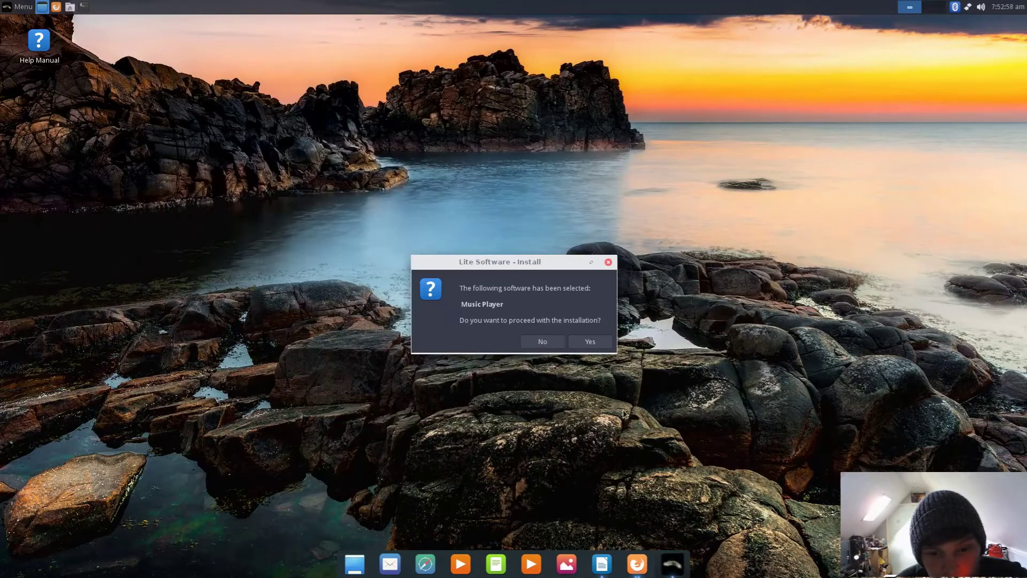
click(587, 343)
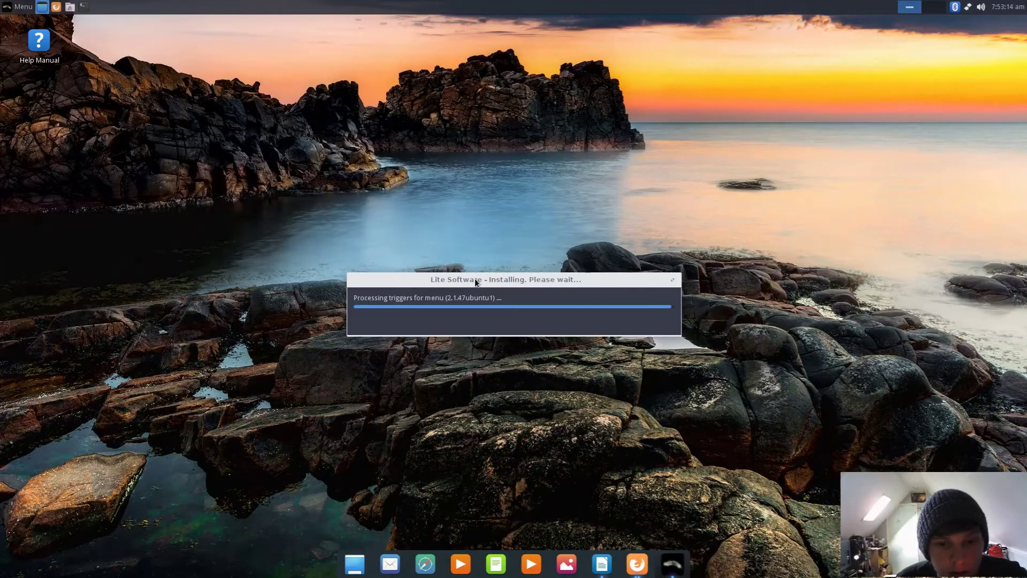
Step: Dismiss the installation-finished message and reopen the Install Software program list
click(576, 331)
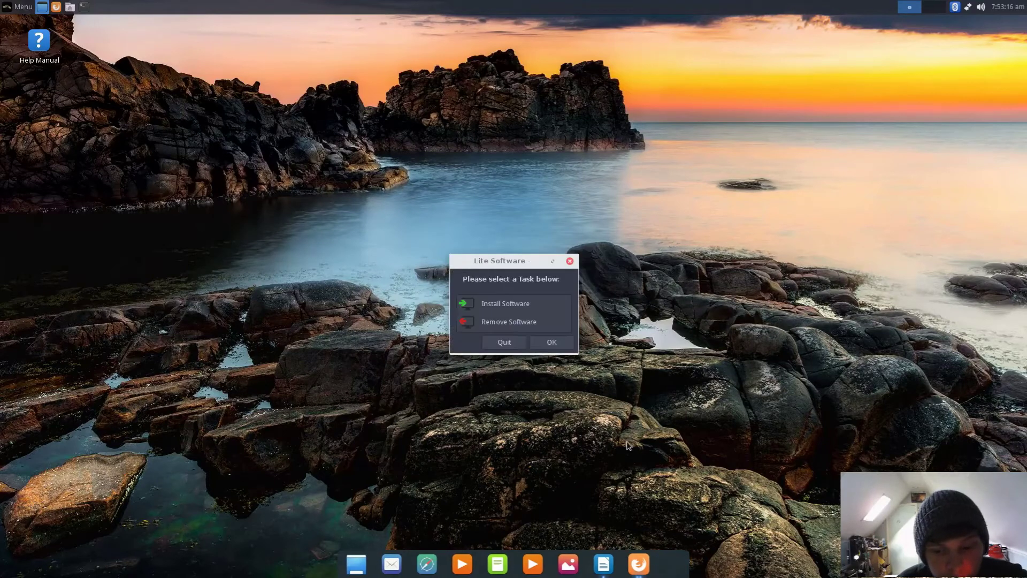
click(509, 304)
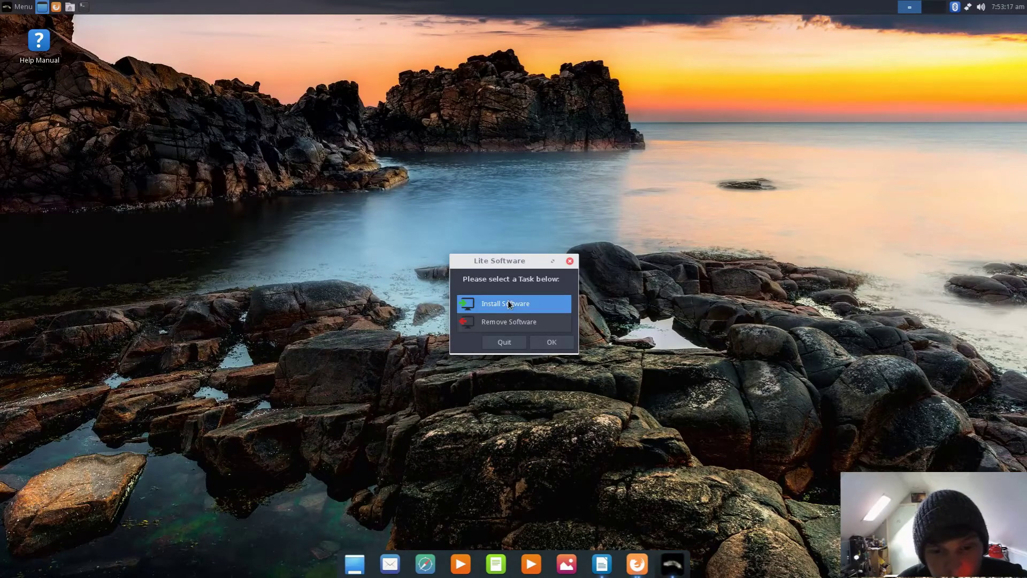
click(540, 343)
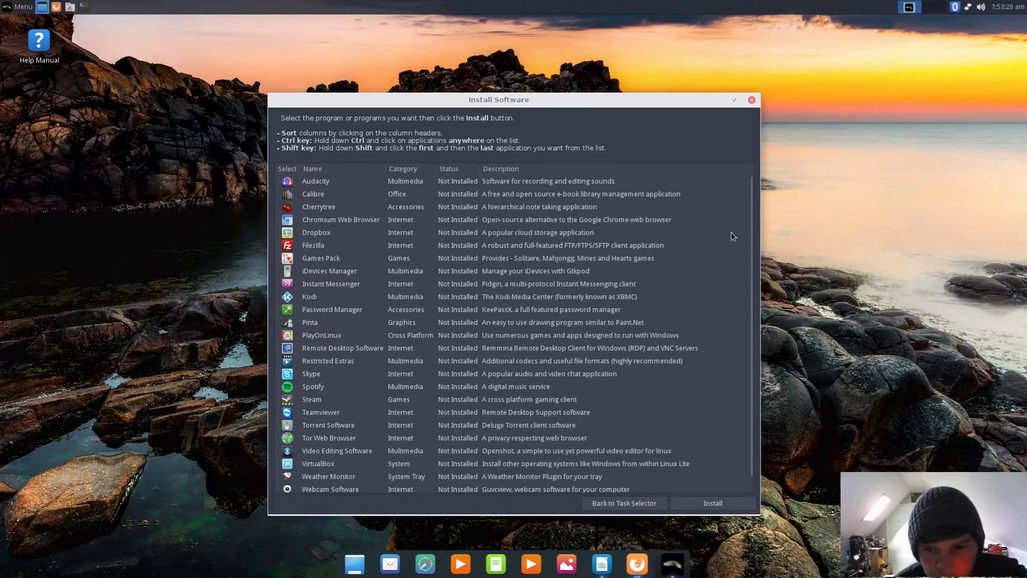
Step: Look at Tor Web Browser and Video Editing Software without installing, then quit Lite Software
click(333, 442)
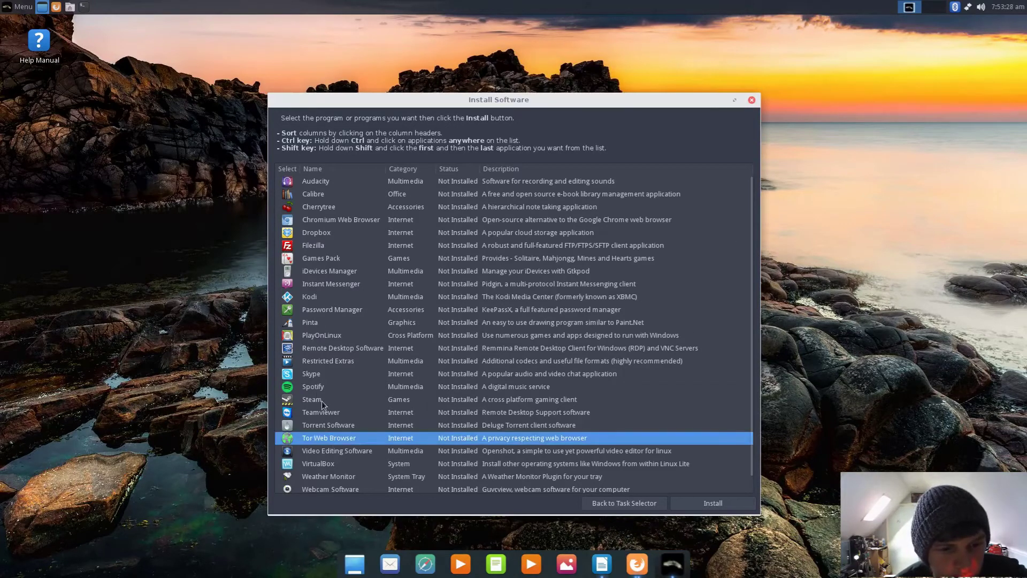
scroll(323, 394, down, 1)
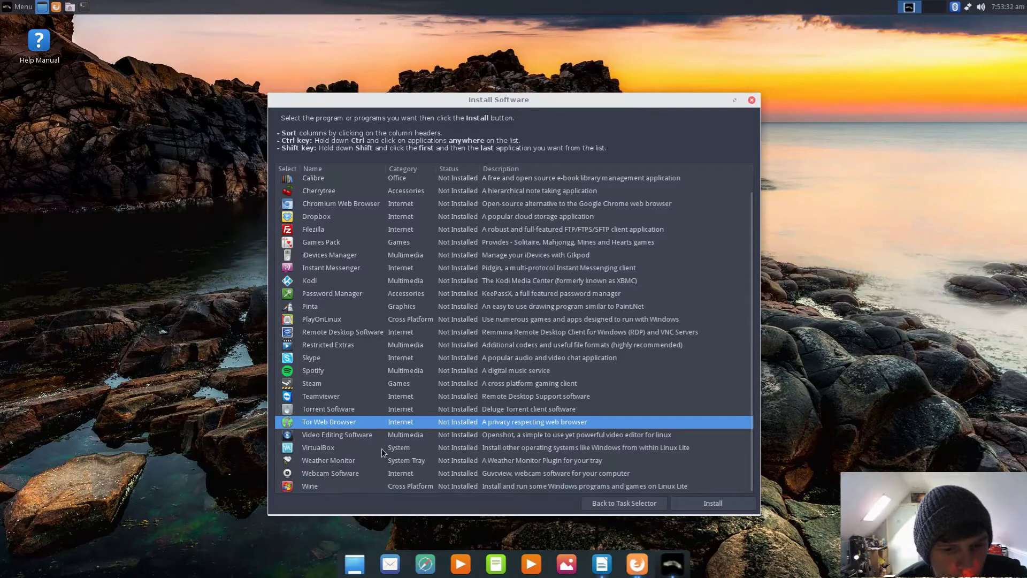
click(454, 435)
scroll(307, 419, up, 1)
scroll(306, 418, down, 1)
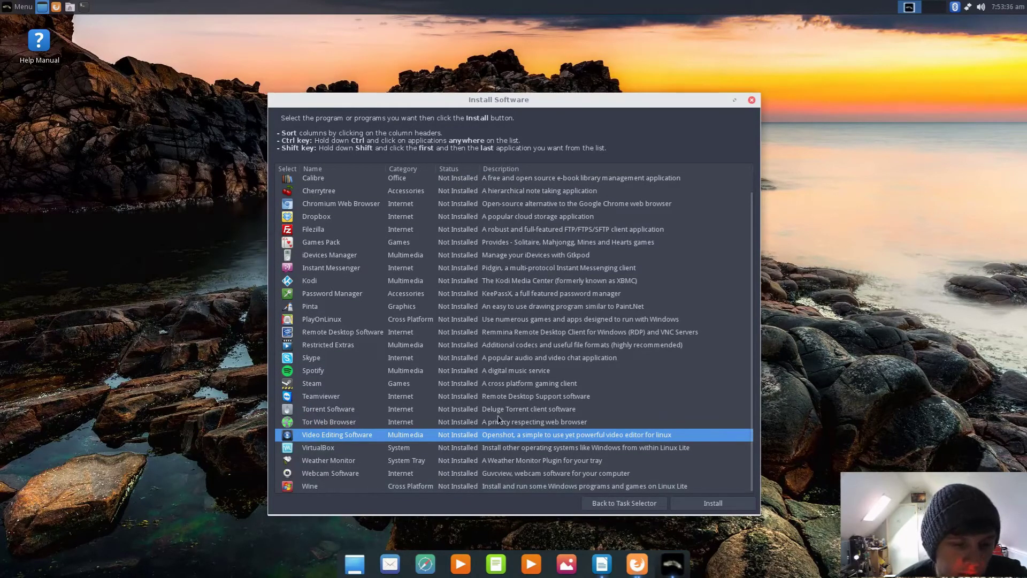
click(346, 426)
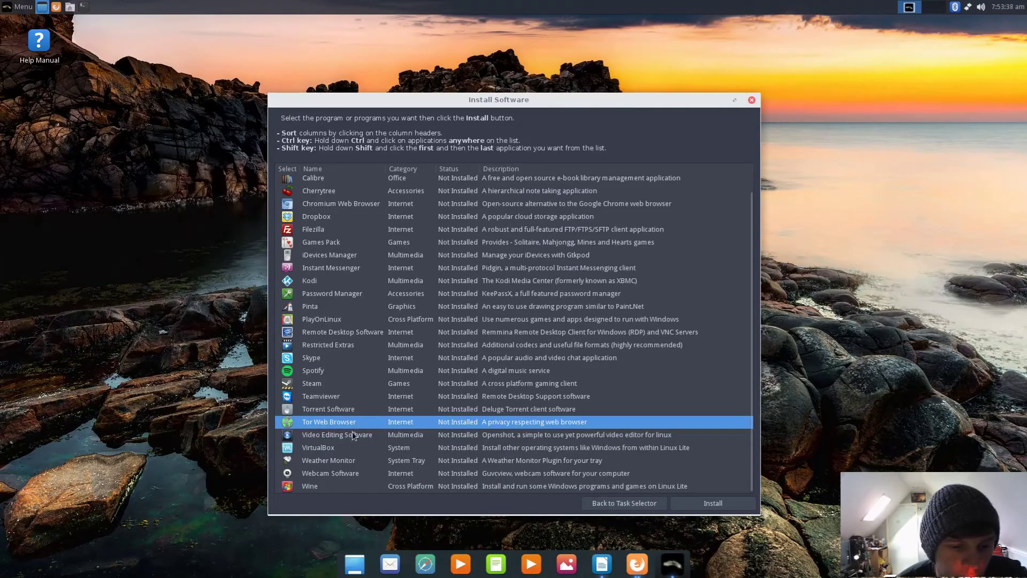
click(752, 100)
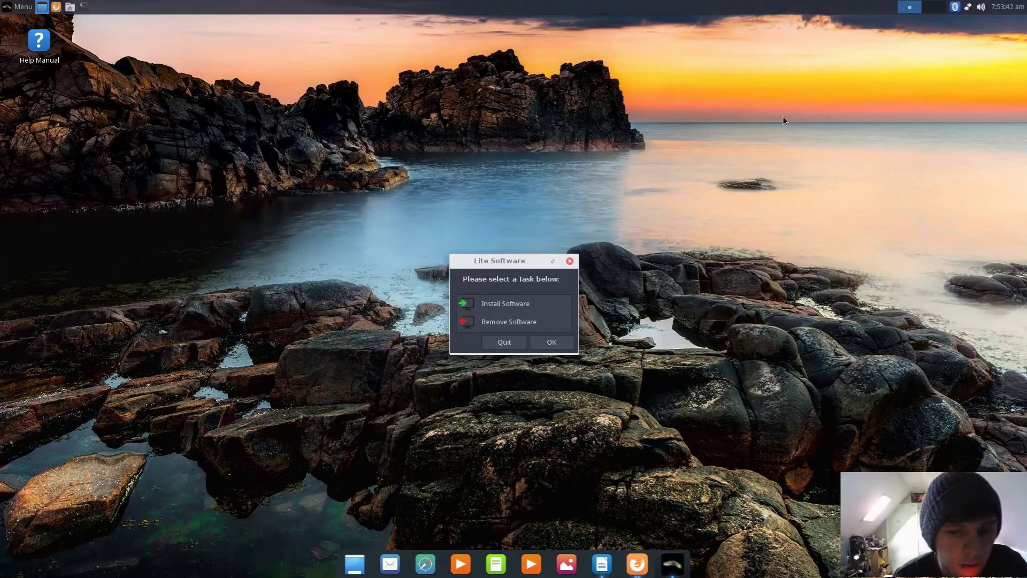
click(522, 345)
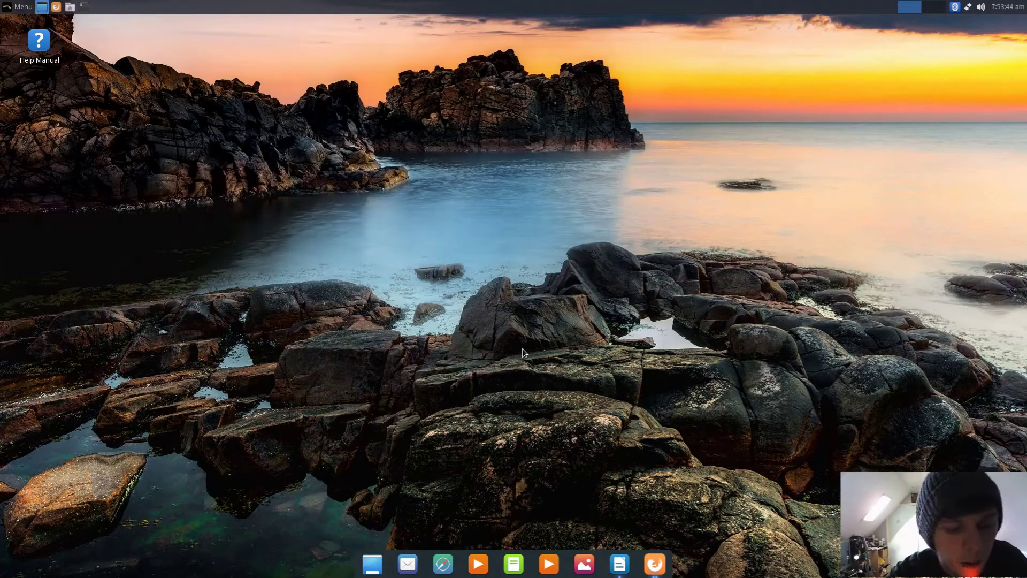
Step: In a terminal, run sudo apt-get install software-center, authenticate, and confirm the 55 new packages
key(ctrl+alt+t)
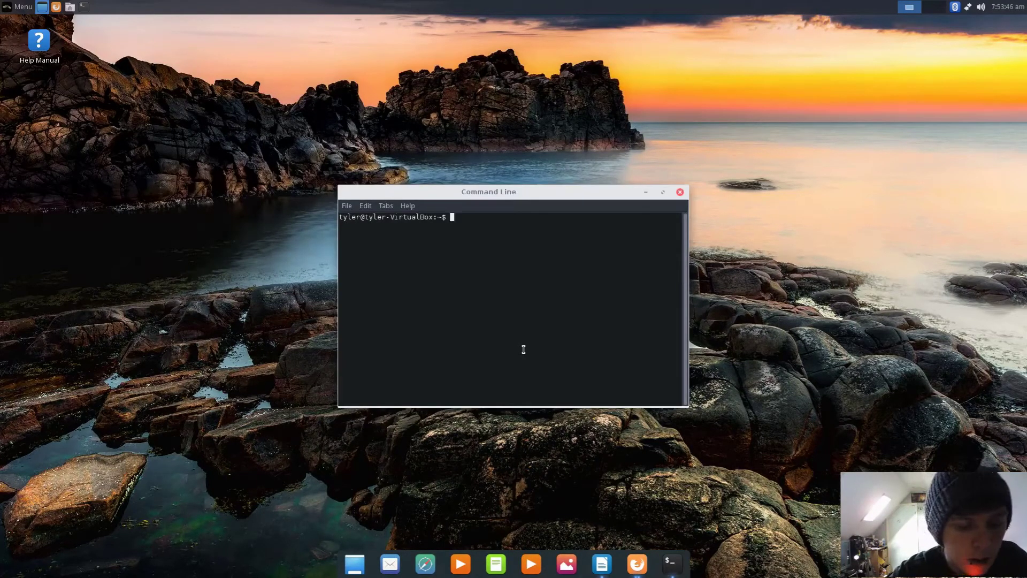
text(sodfp)
key(BackSpace)
key(BackSpace)
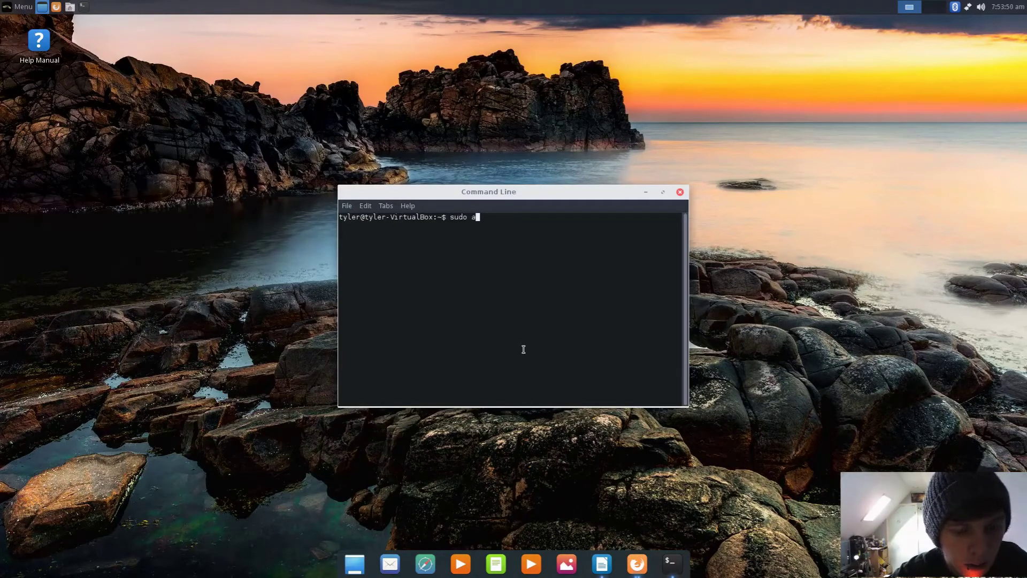
text(udo apt-get install soft)
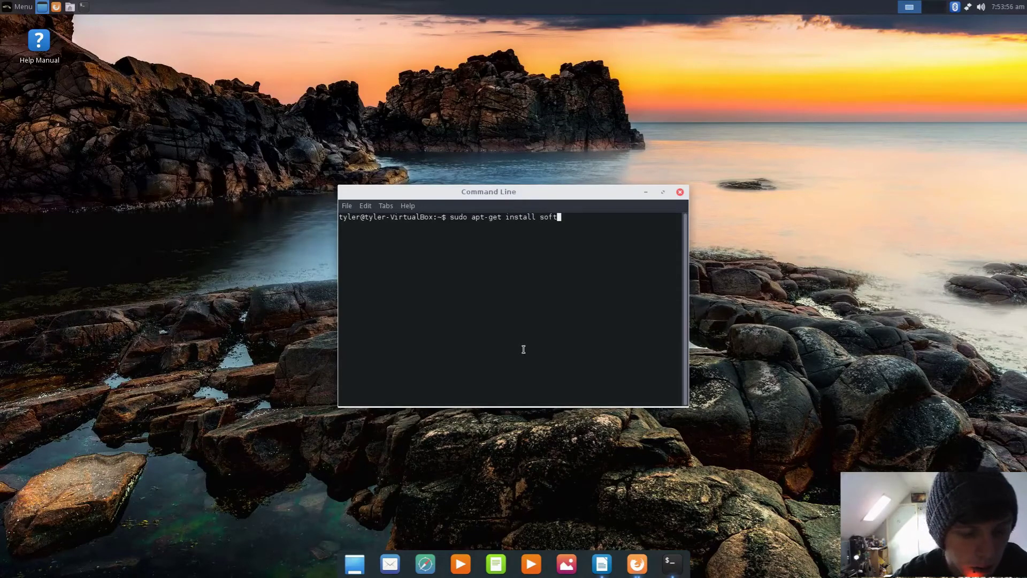
text(wart)
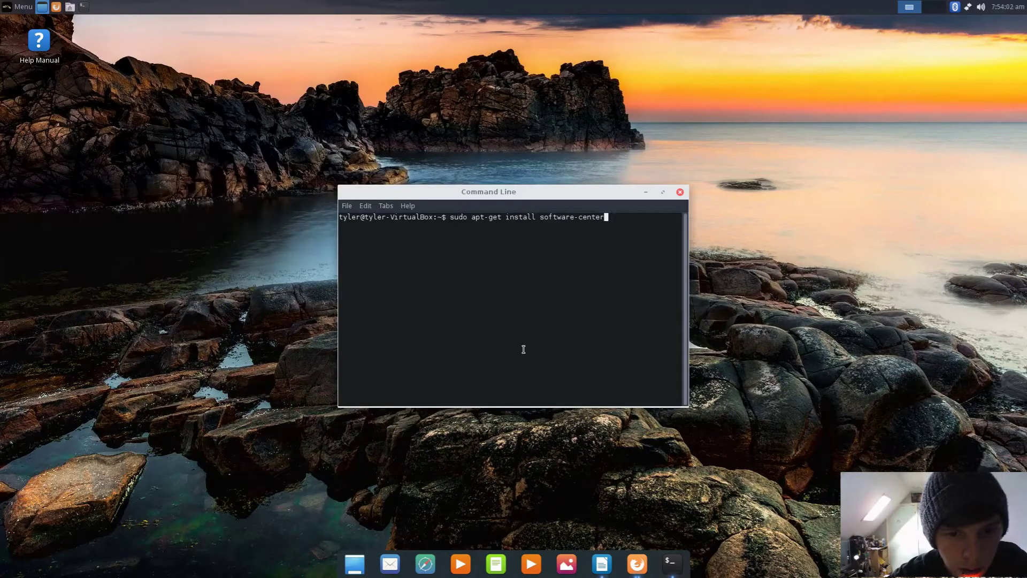
key(Return)
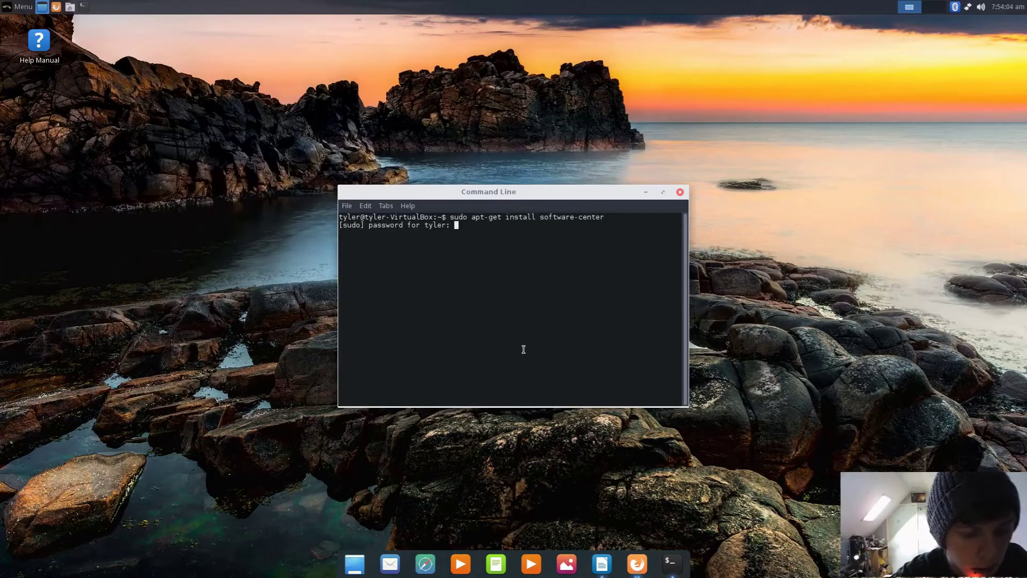
key(Return)
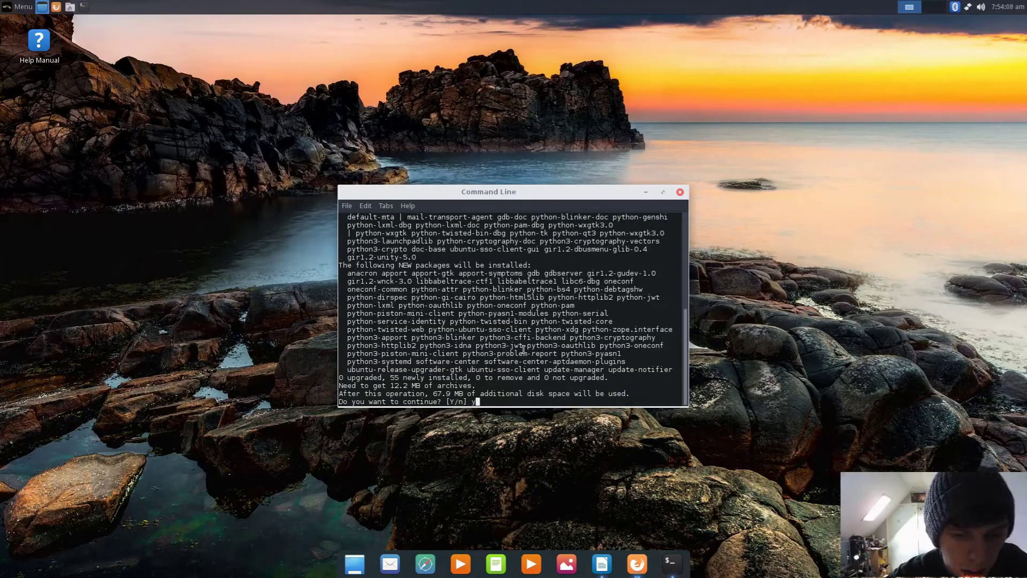
text(y)
key(Return)
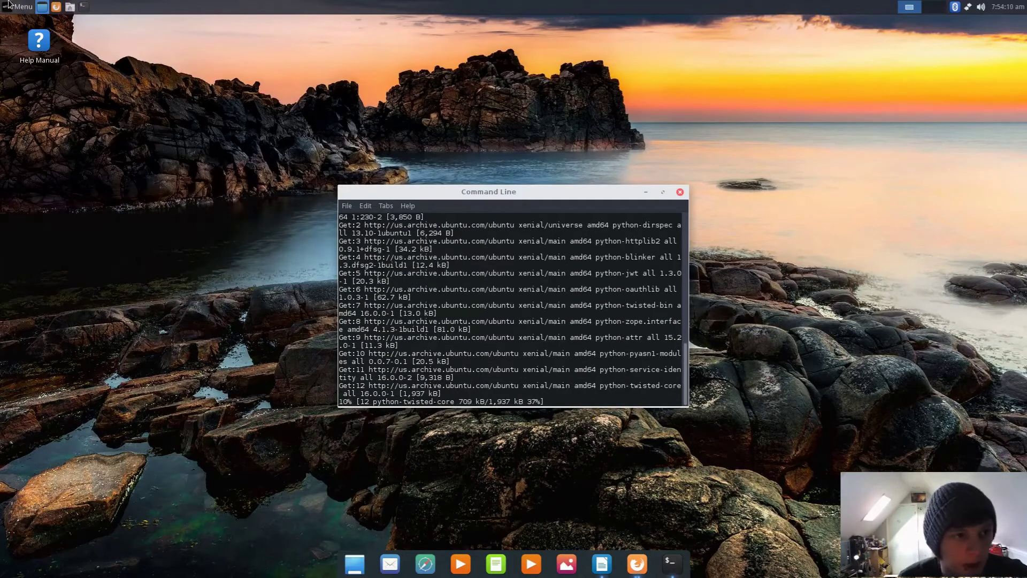
Step: Check the application menu's recently used applications, then return to the terminal
click(8, 4)
click(42, 69)
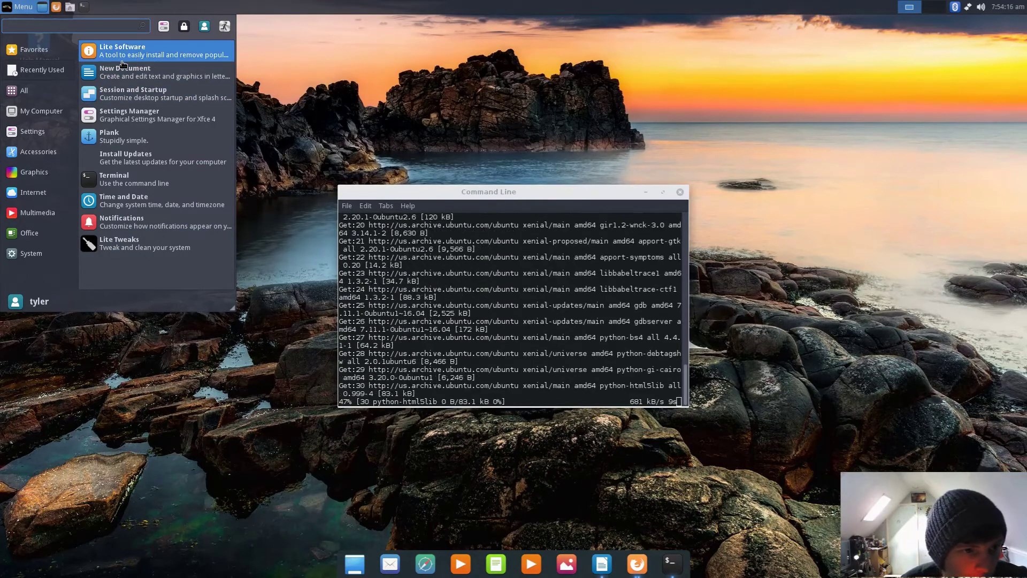
click(667, 202)
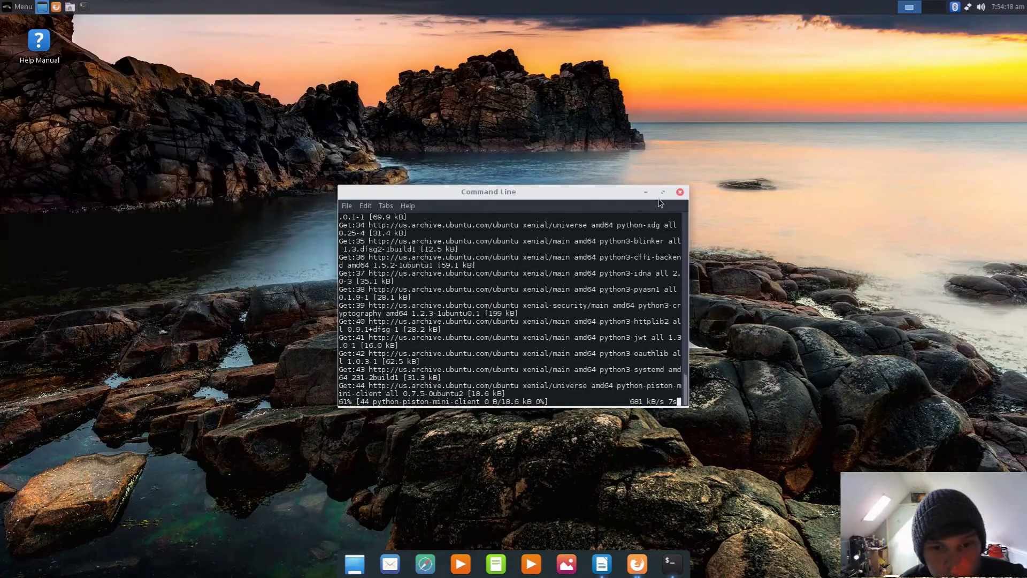
Step: Minimize the terminal, view and close the May 2017 calendar, then open the application menu
click(646, 192)
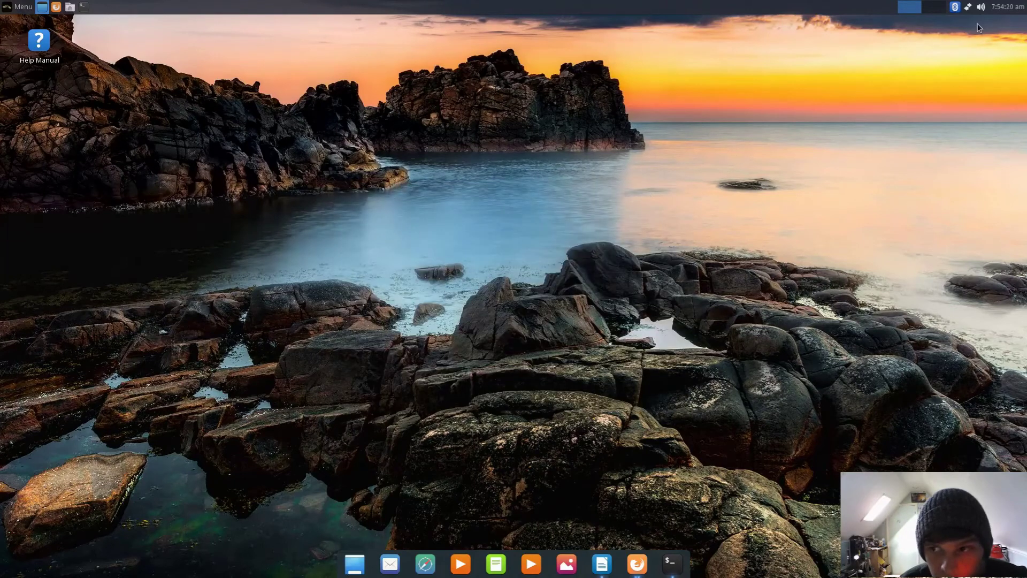
click(1016, 9)
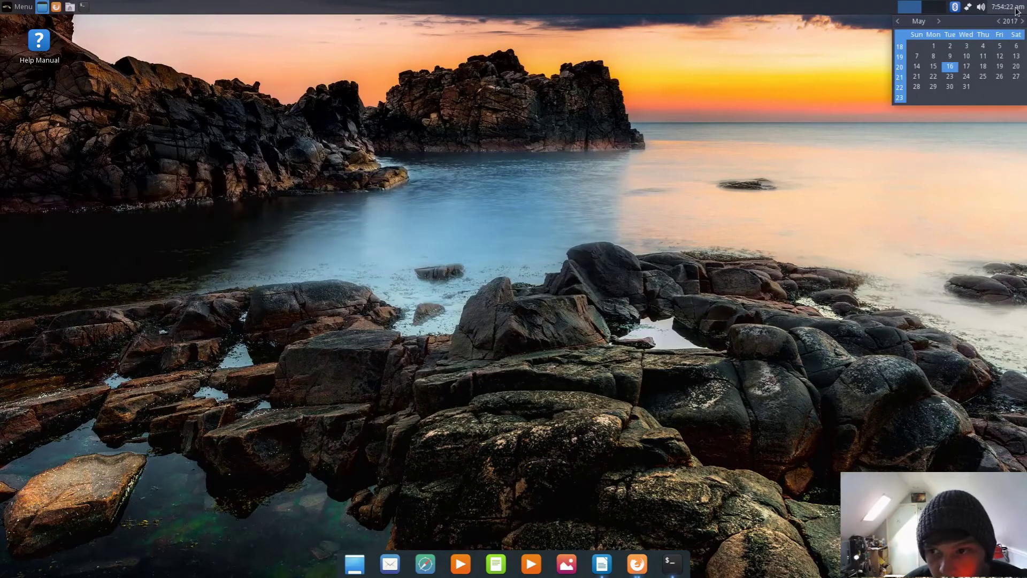
click(1016, 9)
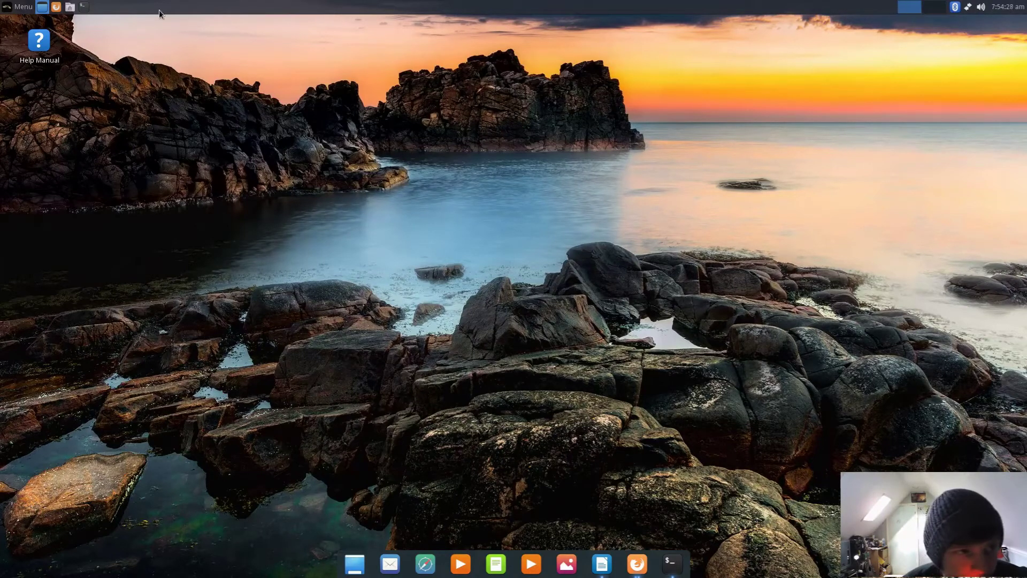
click(30, 11)
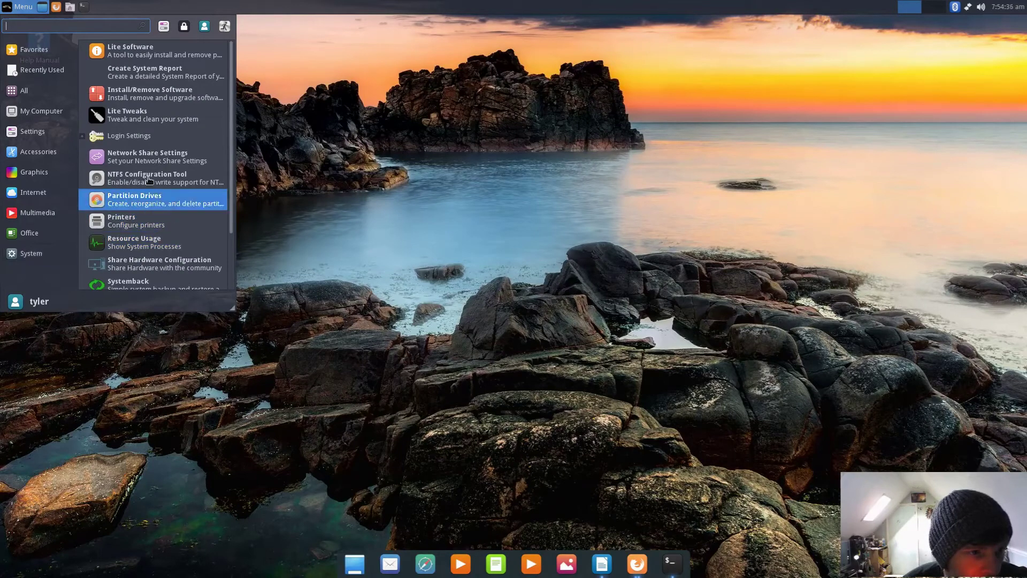
Step: Open Lite Tweaks and scroll through its list of cleanup and maintenance tasks
click(164, 125)
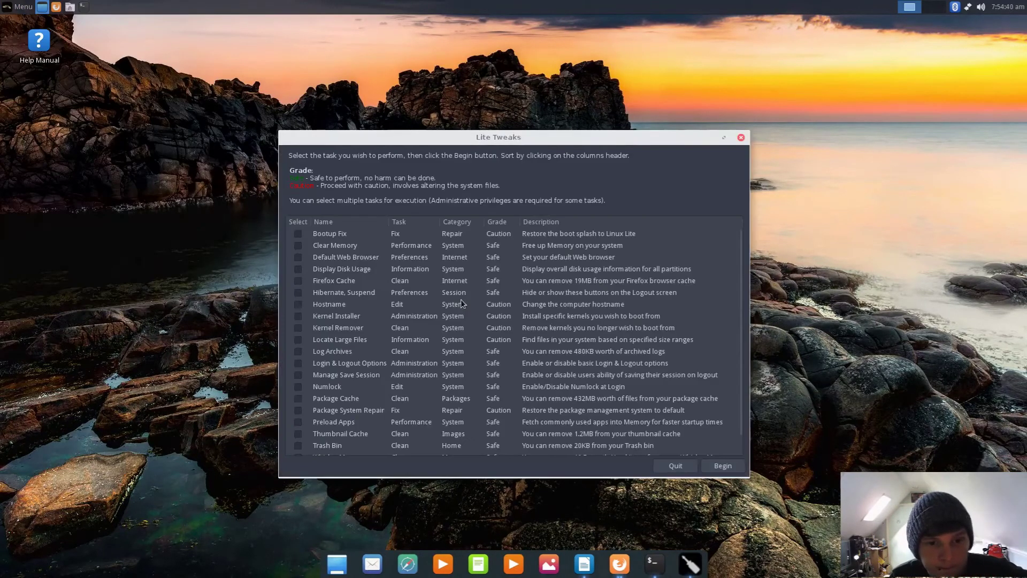
drag(474, 142, 488, 112)
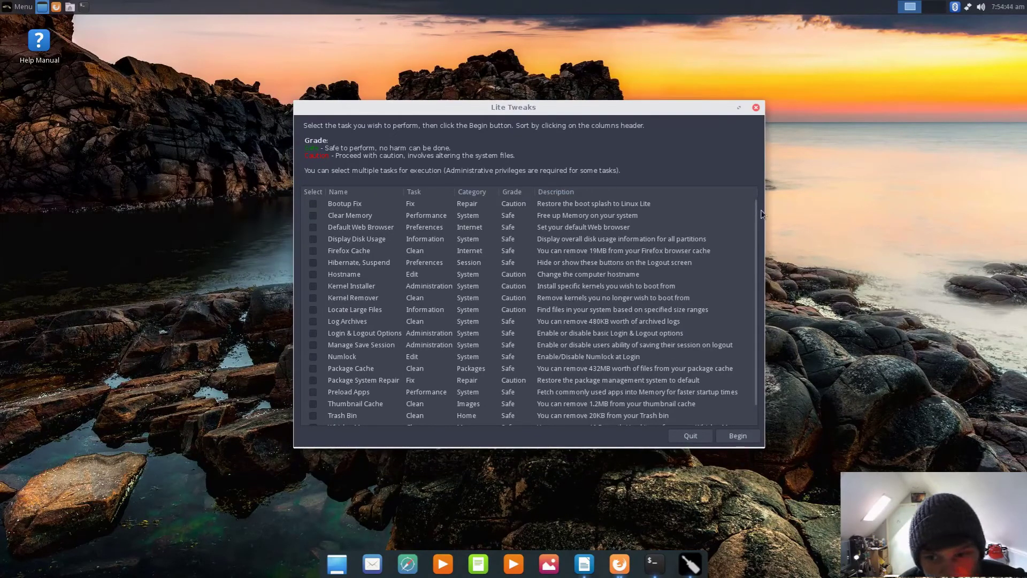
scroll(756, 202, down, 2)
scroll(755, 243, up, 2)
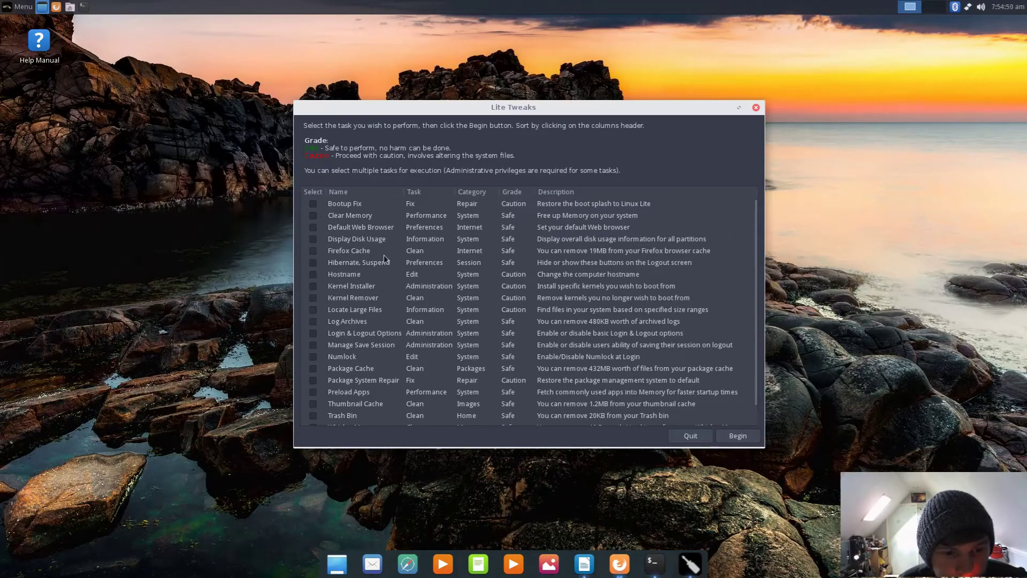
Step: Quit Lite Tweaks and check the installing Command Line terminal before minimizing it again
click(699, 433)
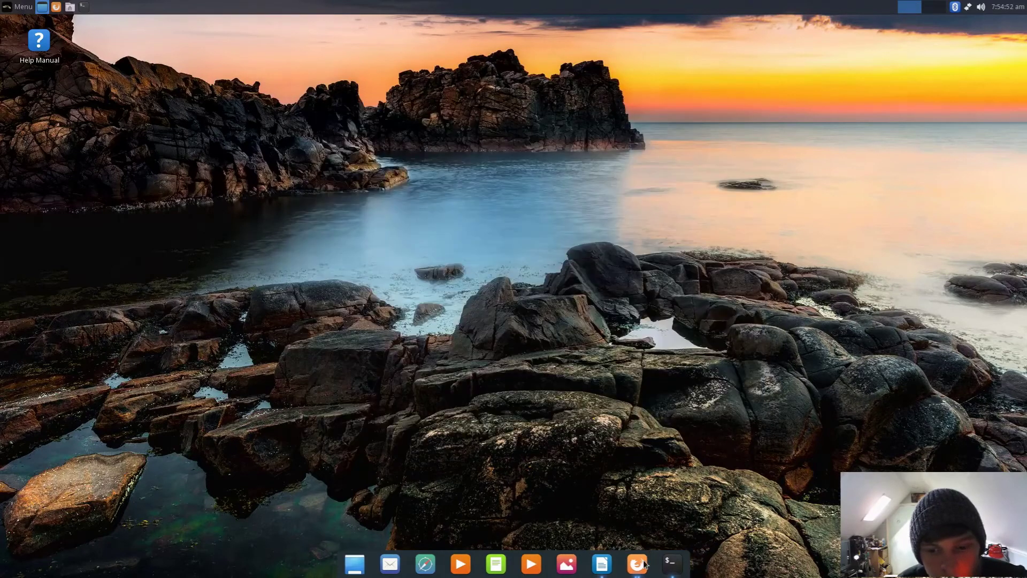
click(670, 563)
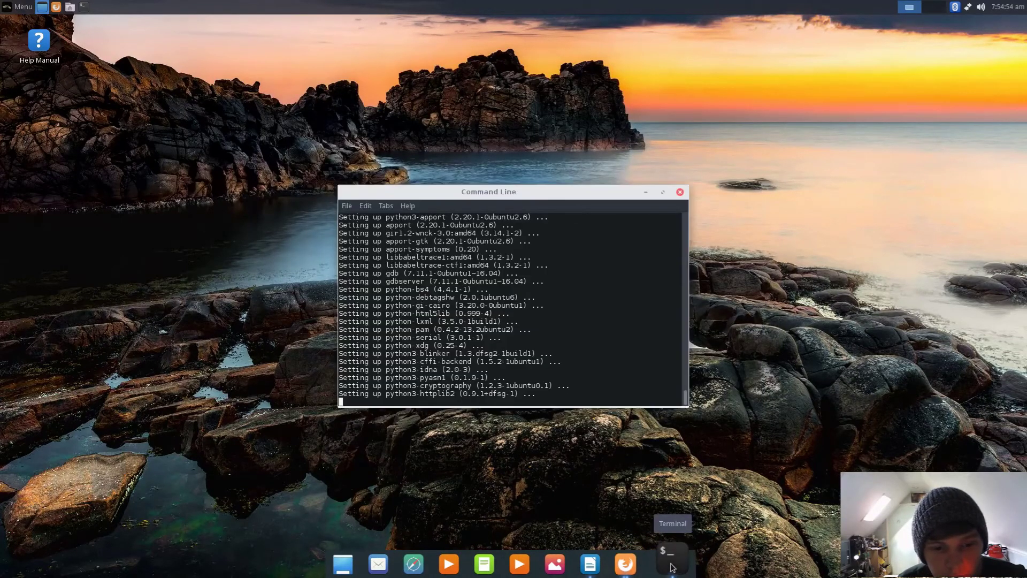
click(644, 193)
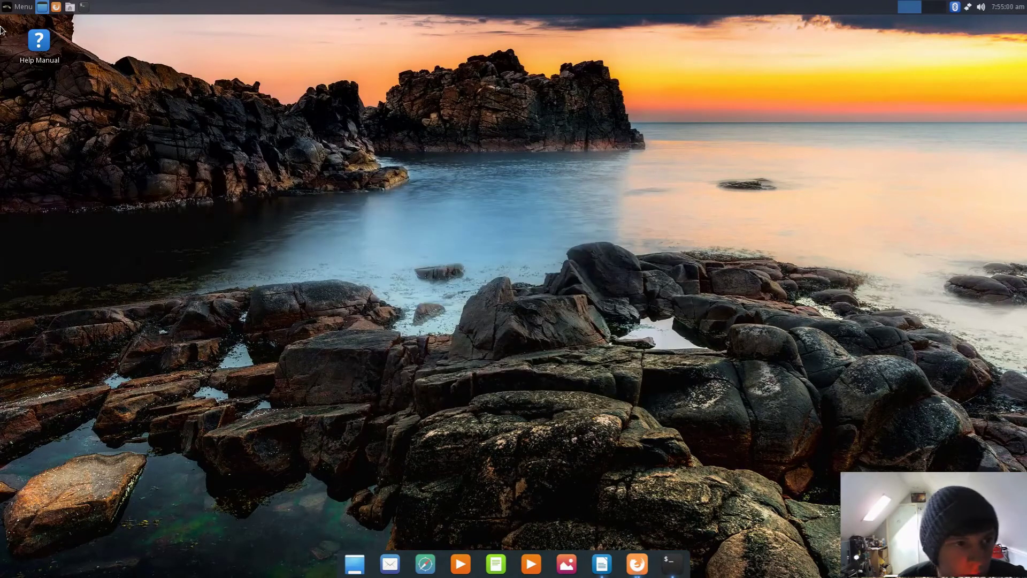
Step: Open the Linux Lite Help Manual in Firefox maximized, then cancel closing its two tabs
double_click(44, 37)
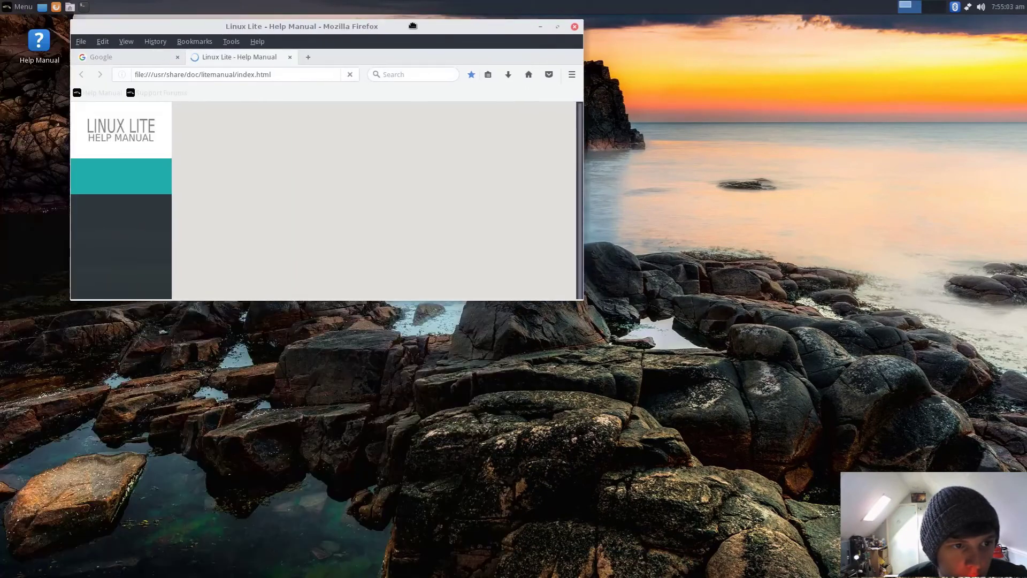
drag(412, 26, 583, 35)
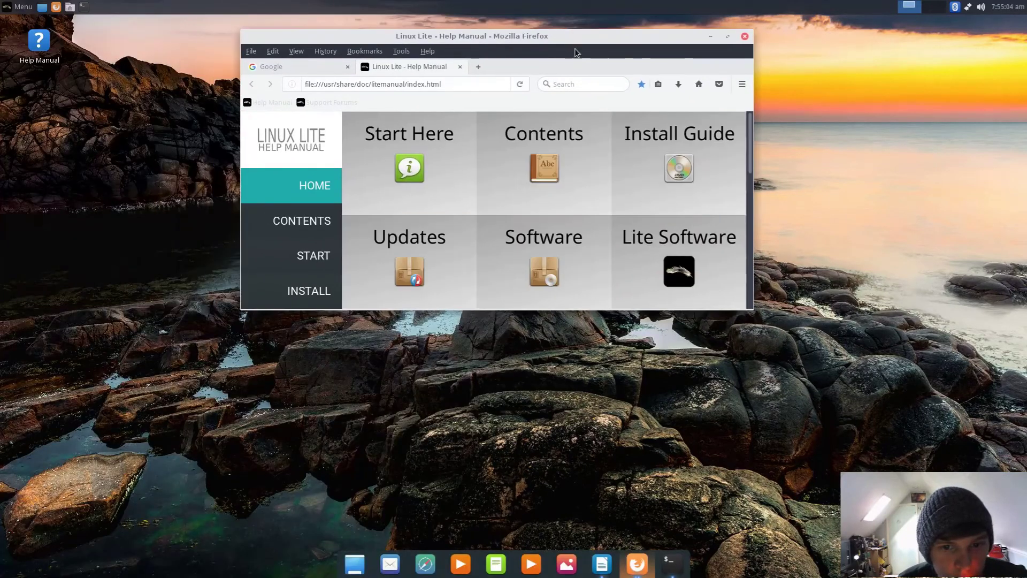
click(727, 37)
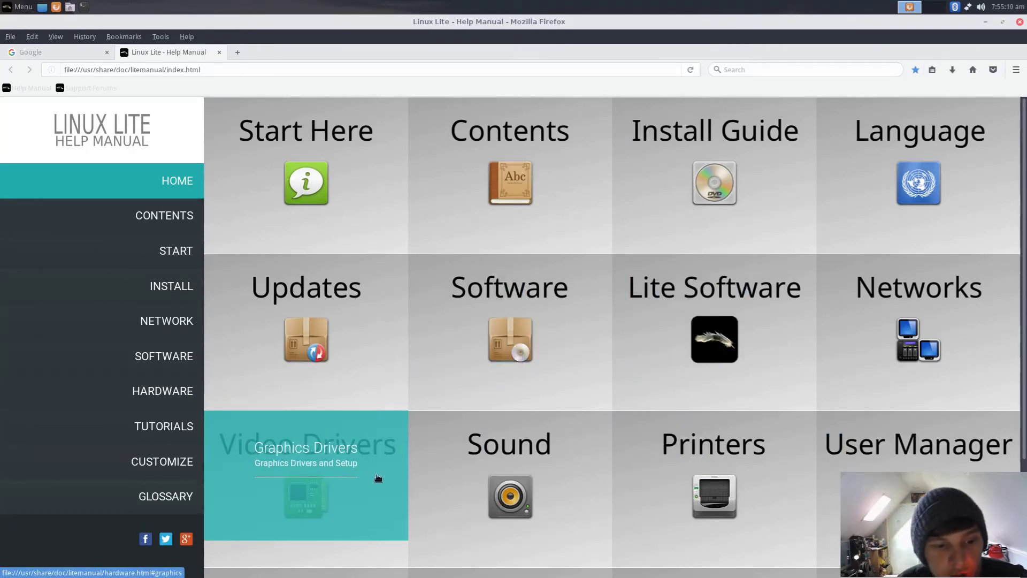
click(1020, 22)
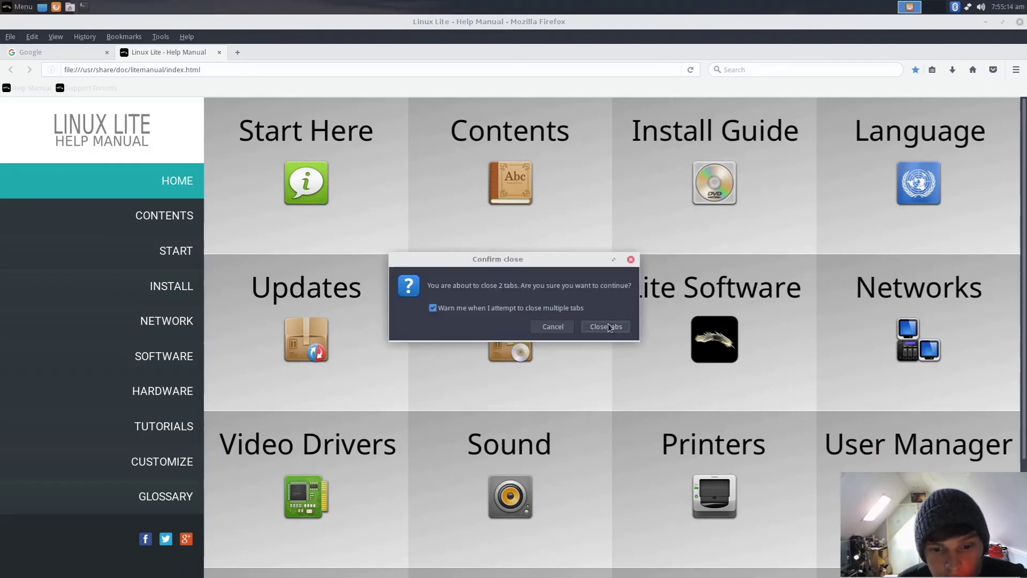
click(554, 327)
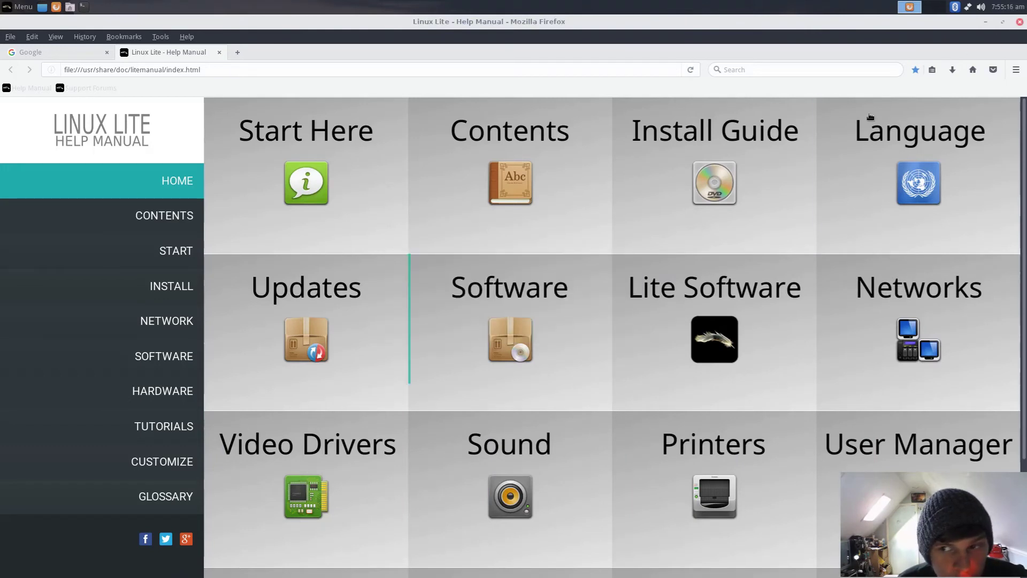
Step: Minimize Firefox and check the Command Line terminal before minimizing it again
click(986, 23)
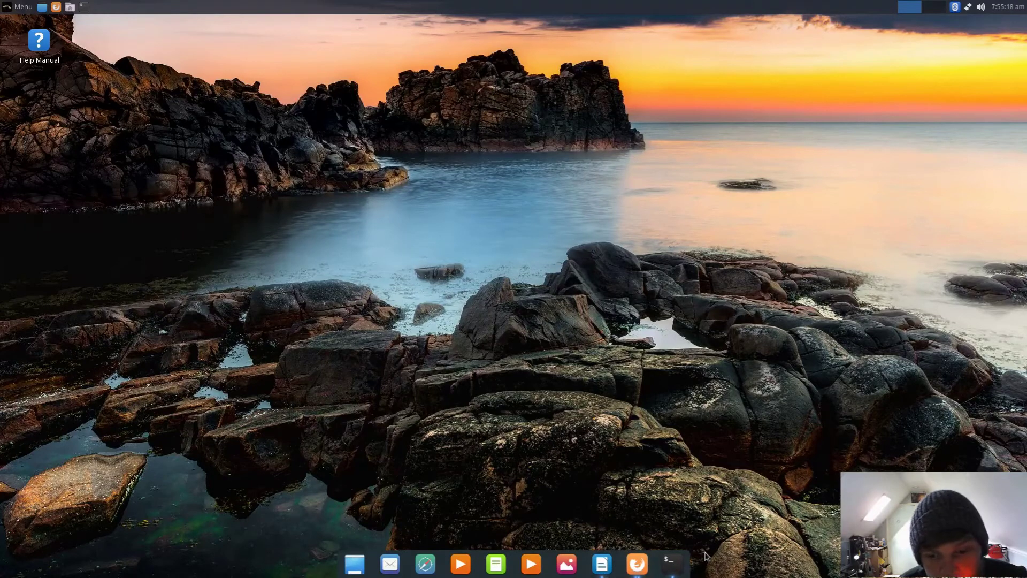
click(669, 561)
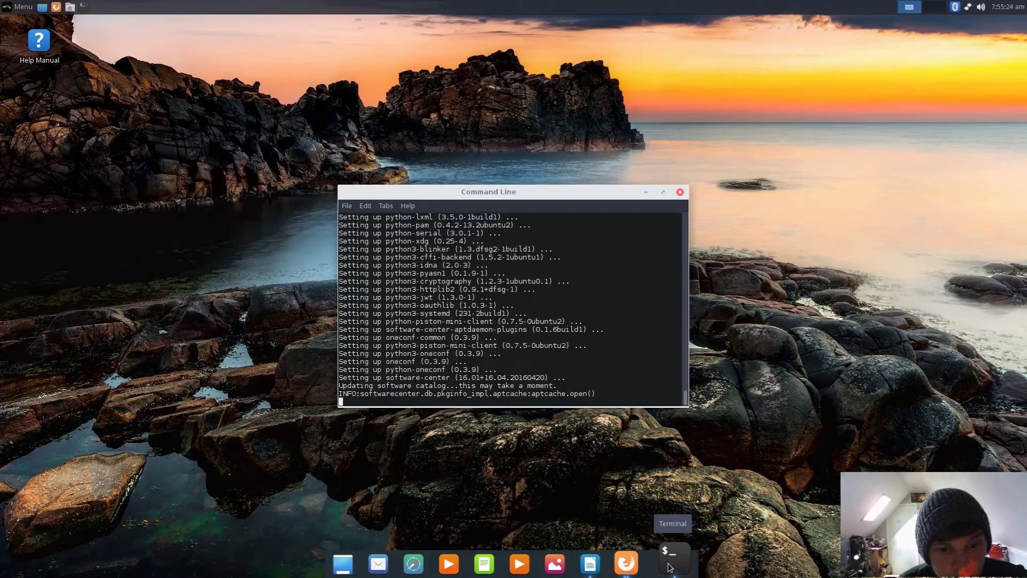
click(669, 566)
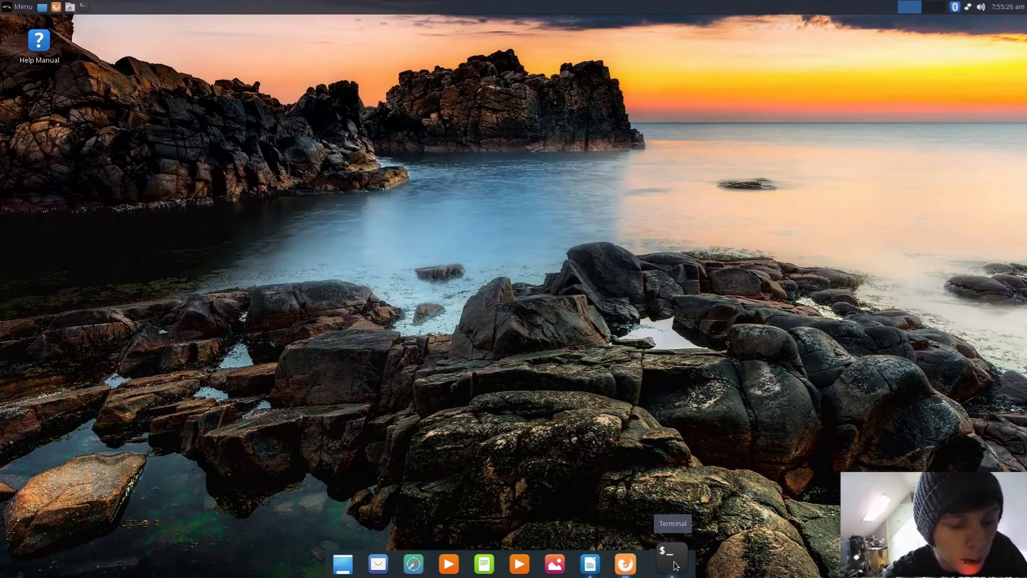
Step: Open a new LXTerminal from the dock and run htop
click(675, 566)
text(htop)
key(Return)
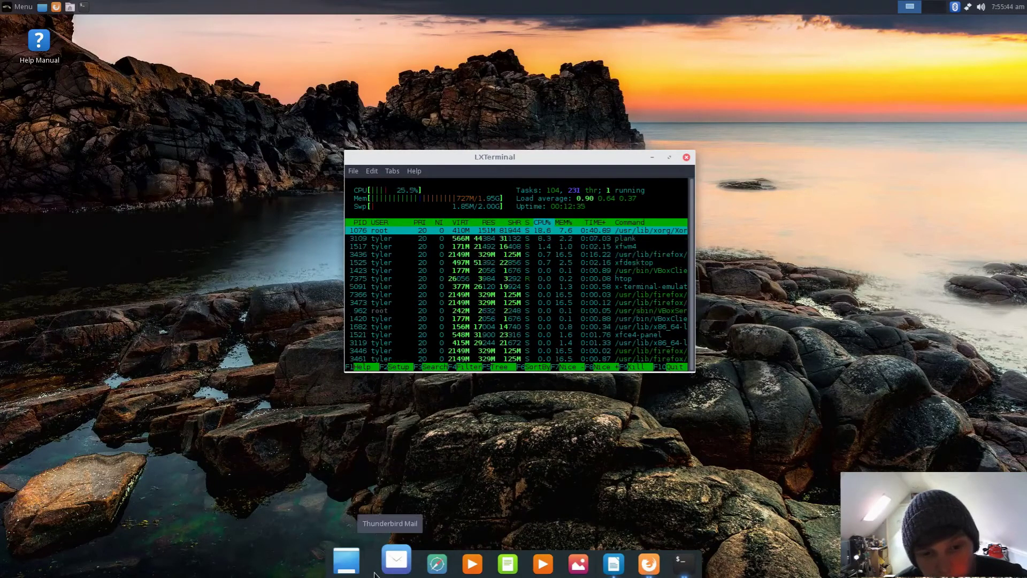
Step: Minimize the Help Manual and Google browser windows and close the Command Line terminal
click(635, 568)
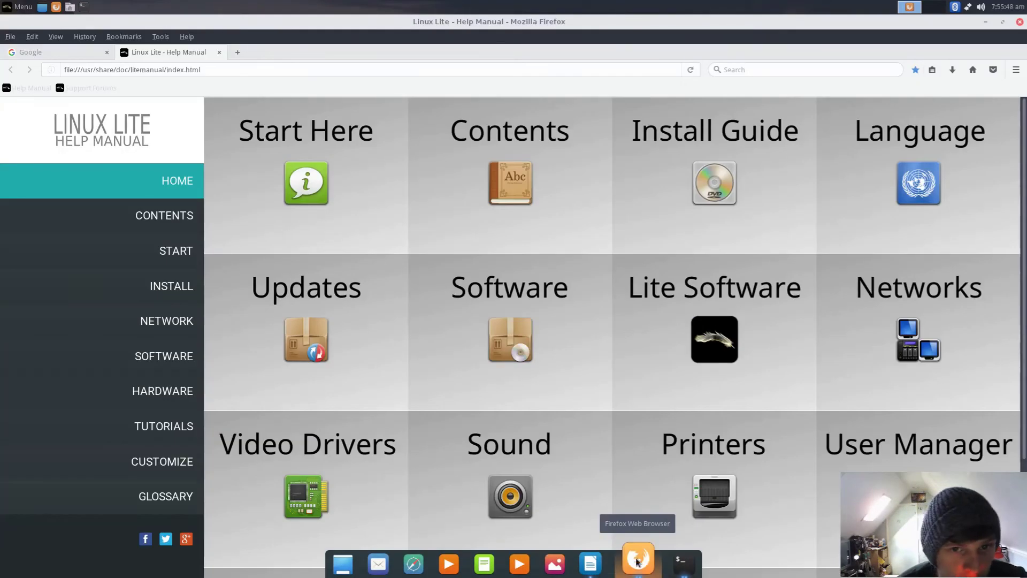
click(986, 22)
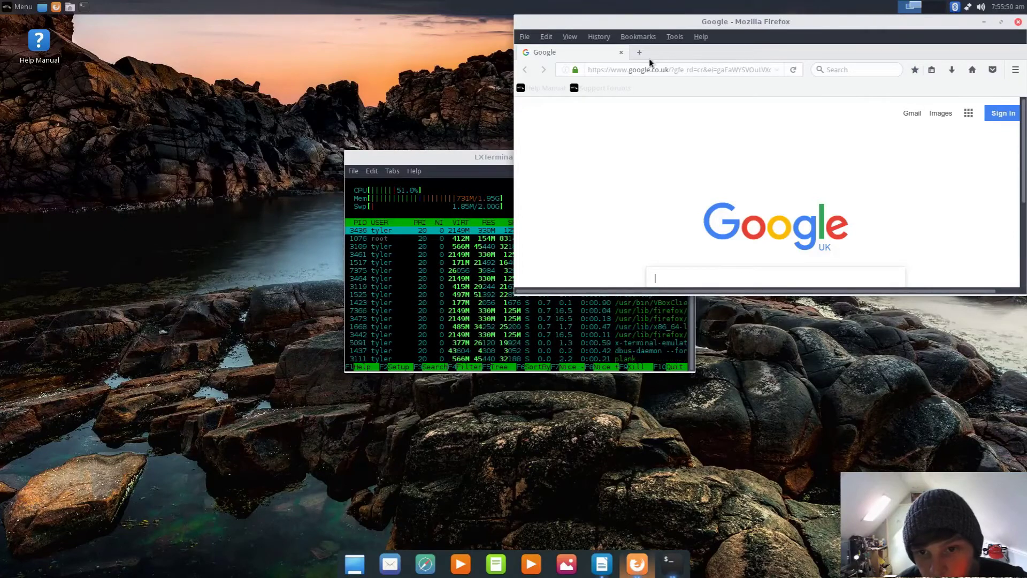
click(984, 22)
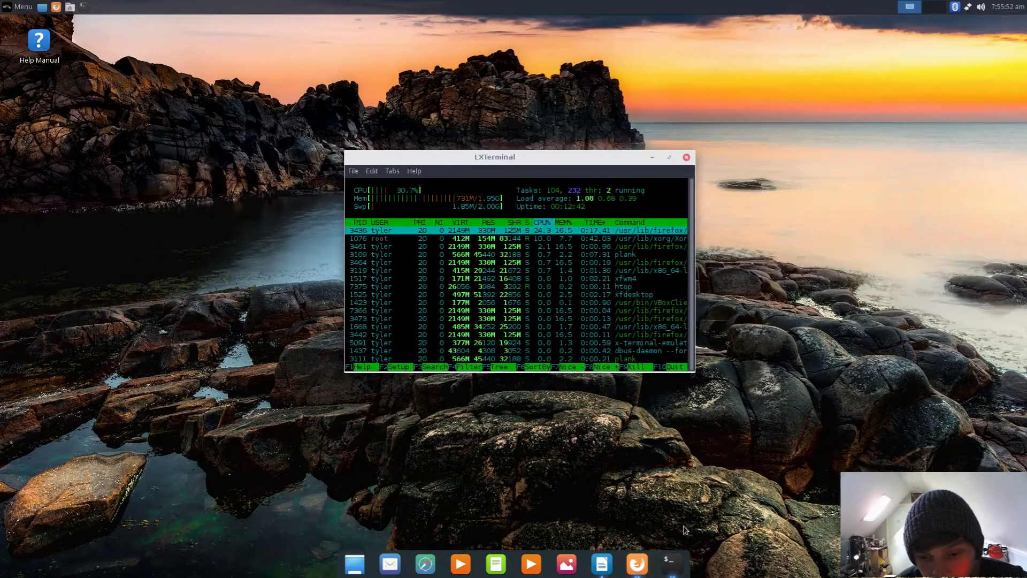
click(675, 575)
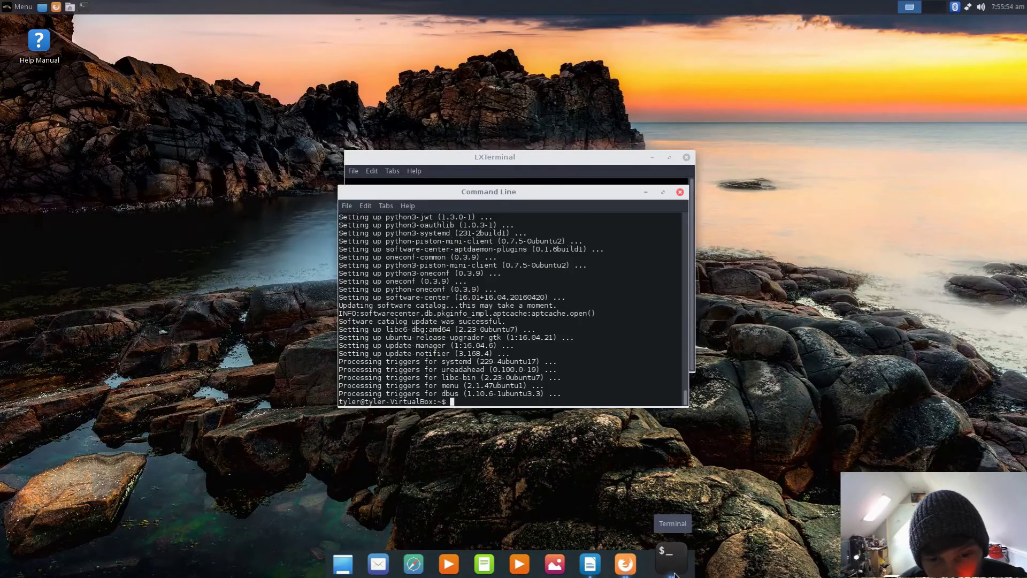
click(680, 193)
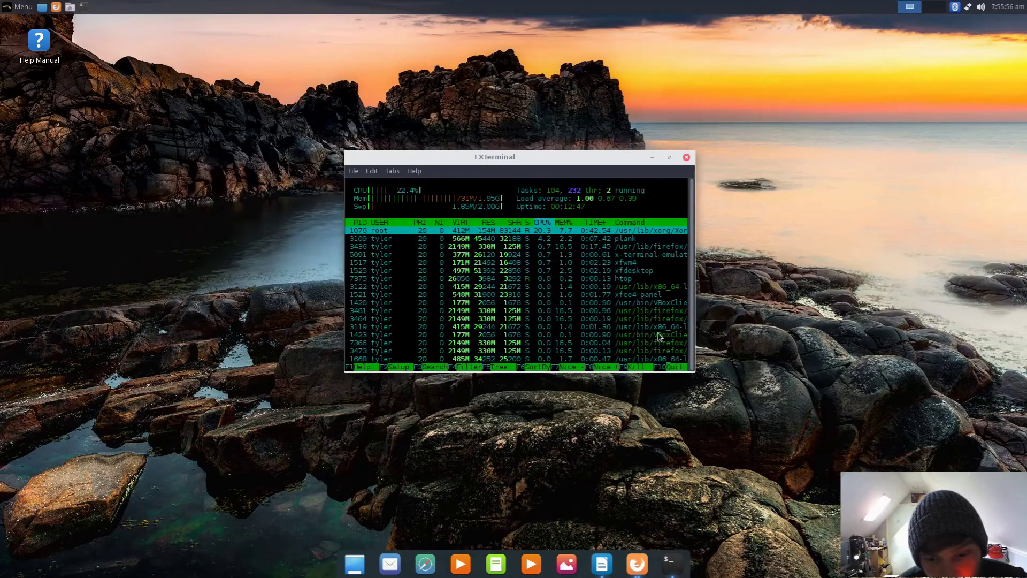
Step: Open and close a blank Writer document, then close all Firefox windows including both tabs
click(602, 558)
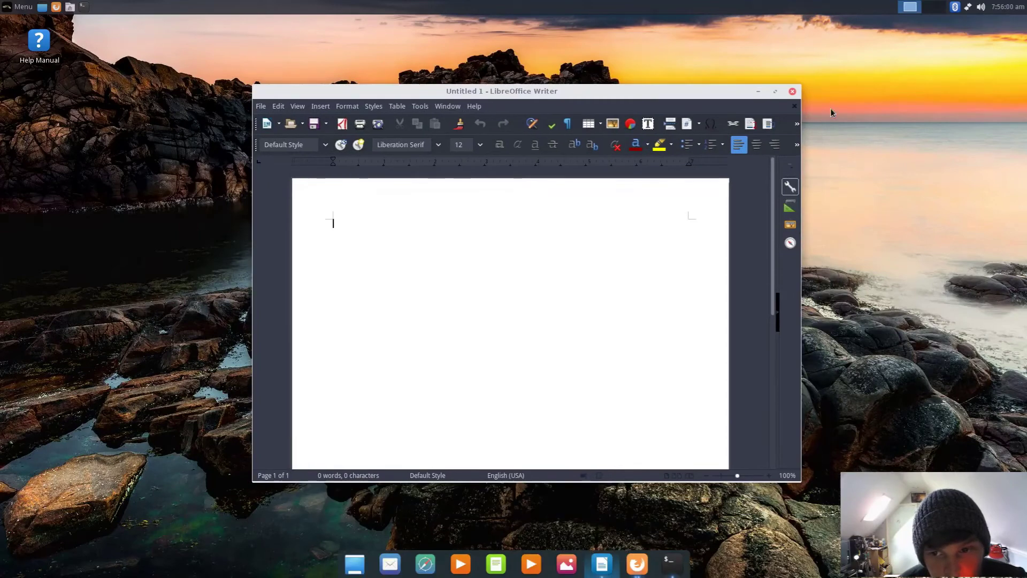
click(793, 91)
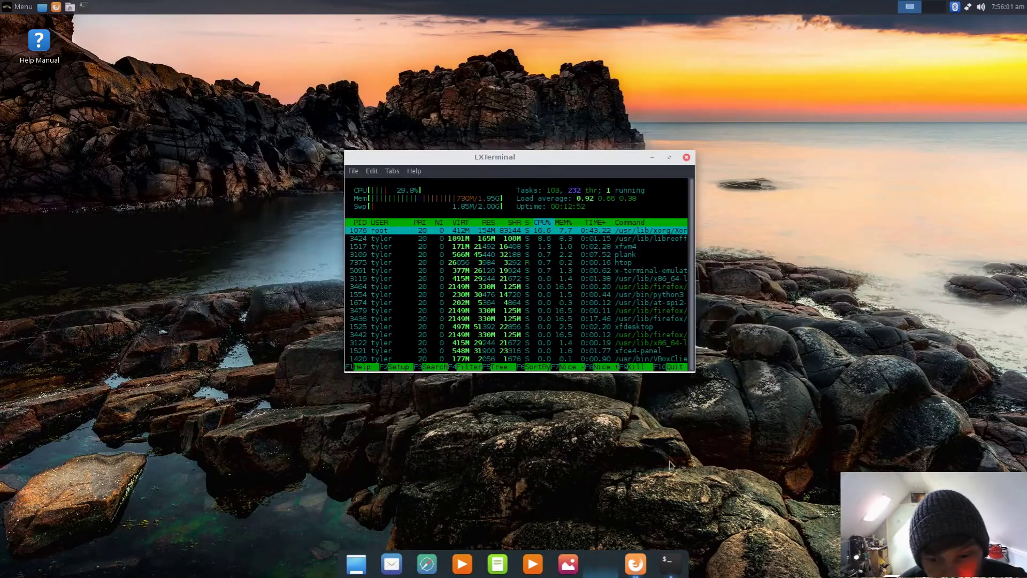
right_click(618, 566)
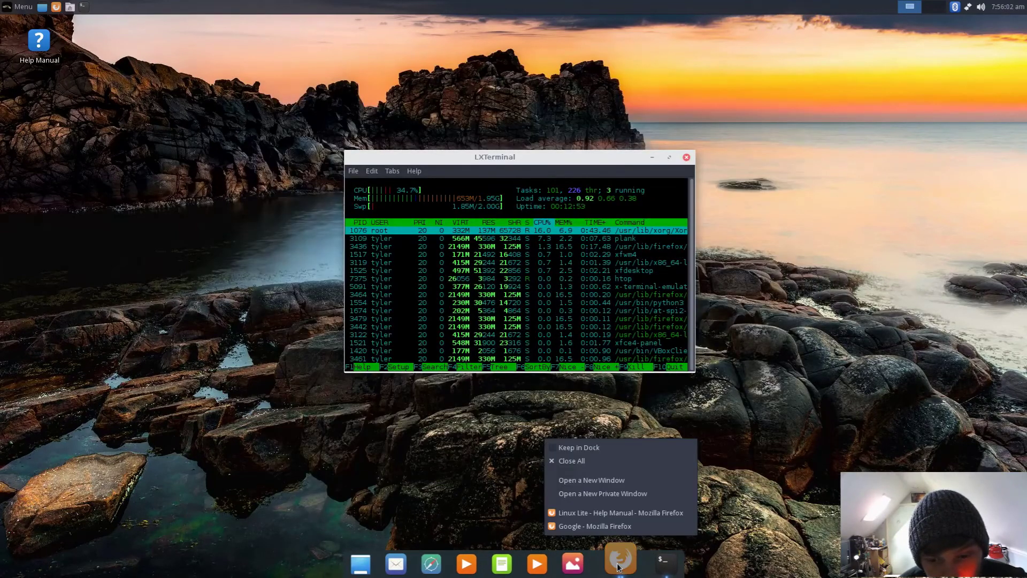
click(584, 461)
click(606, 326)
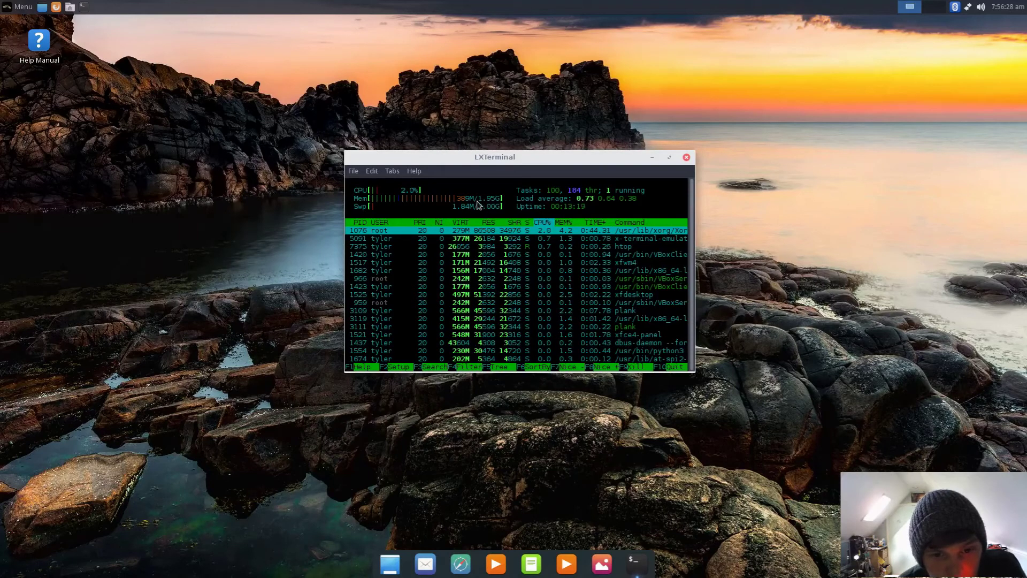
Step: Close the htop terminal and launch Ubuntu Software Center by searching 'ubun' in the Whisker Menu
click(686, 157)
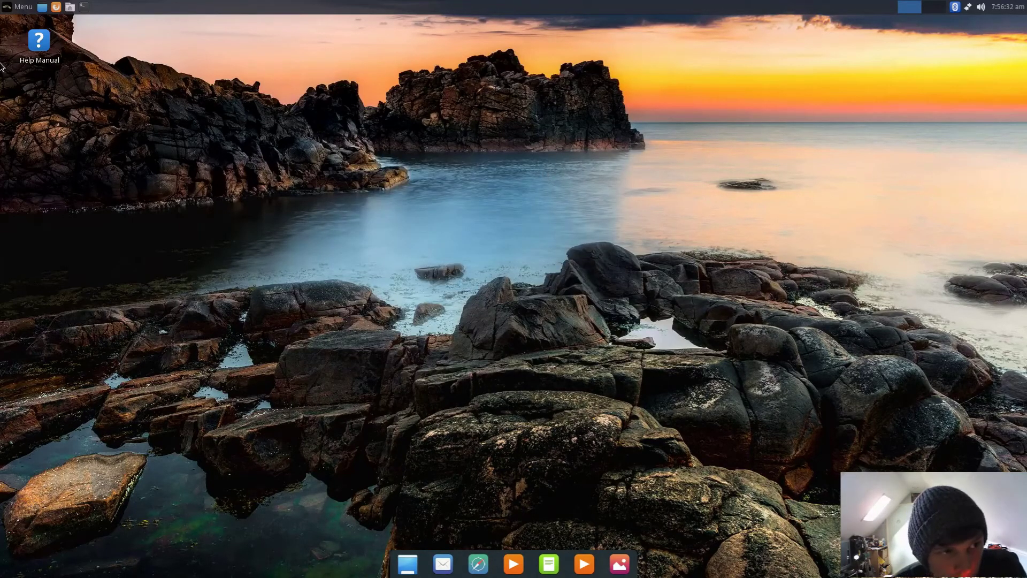
click(11, 7)
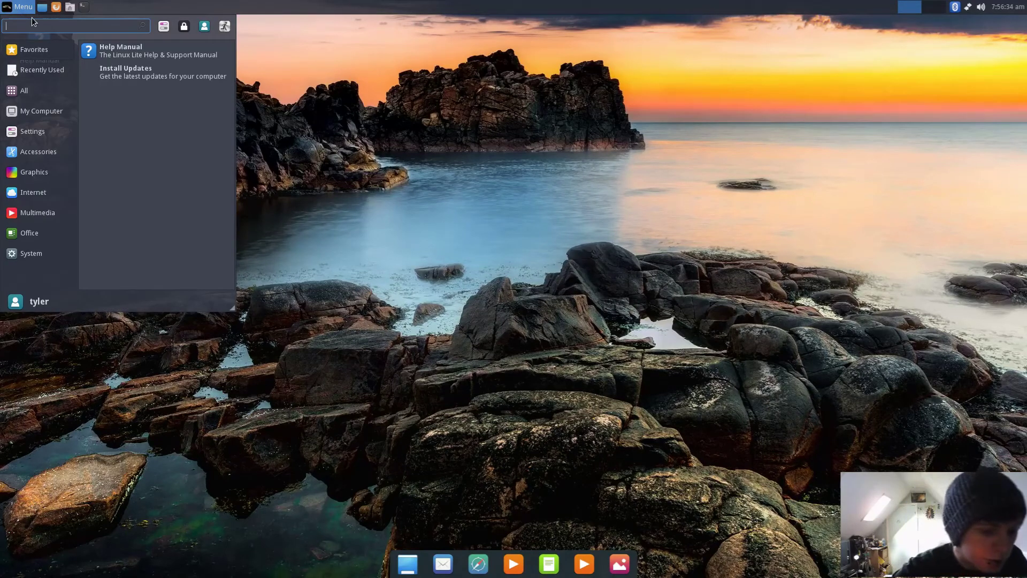
text(ubun)
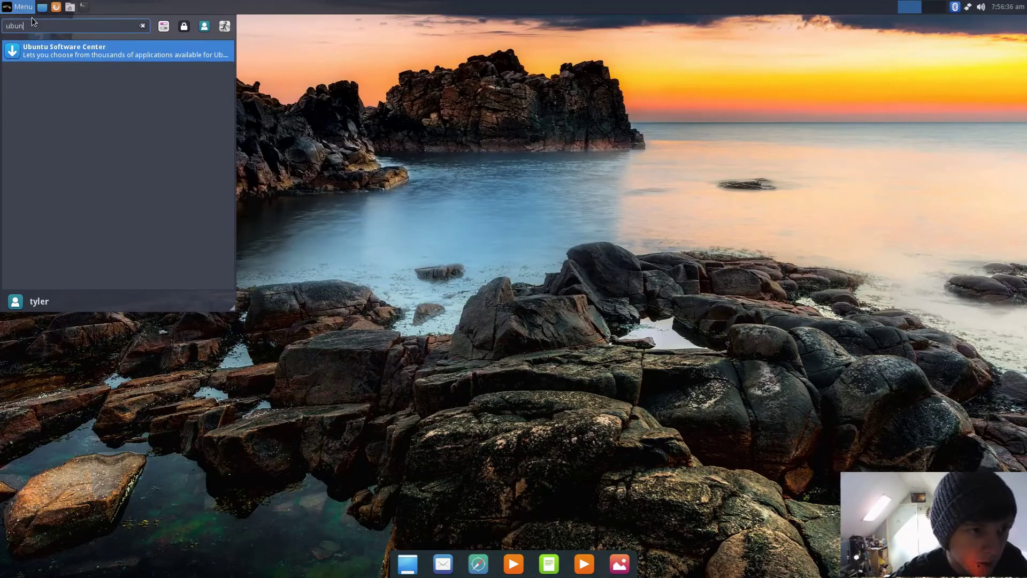
click(112, 52)
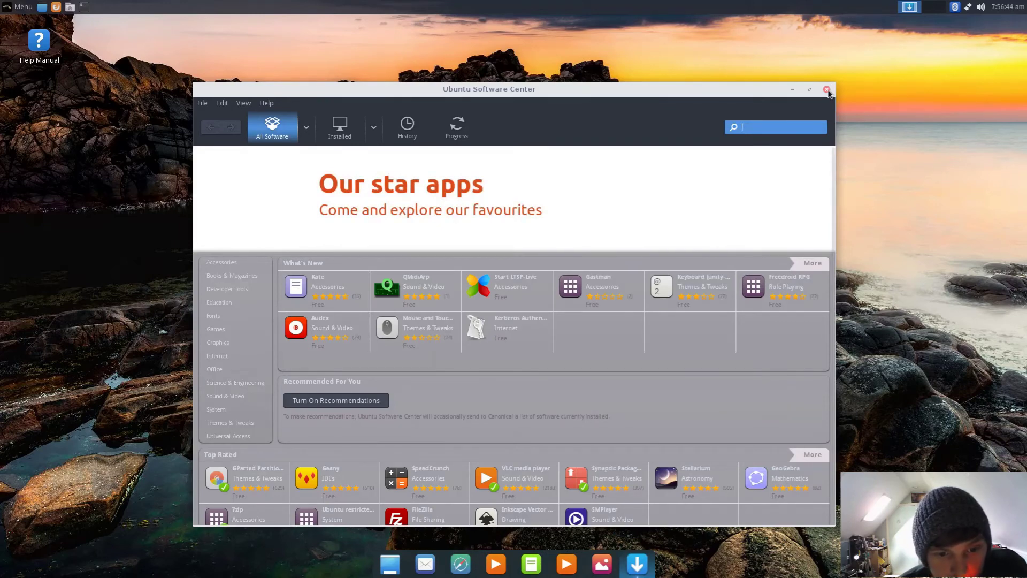
Step: Close Ubuntu Software Center and launch System Information from the System menu
click(827, 90)
click(18, 5)
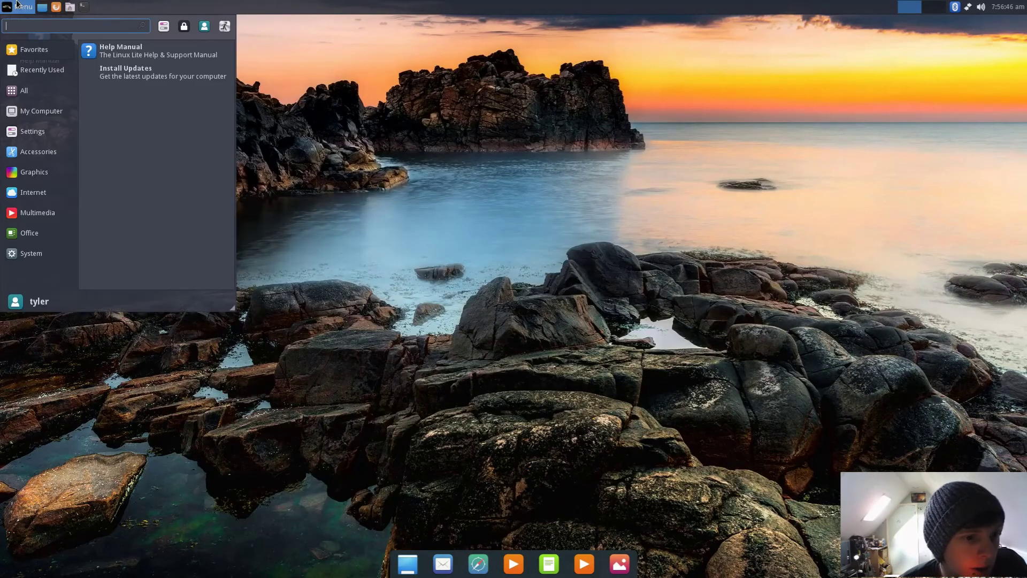
click(52, 259)
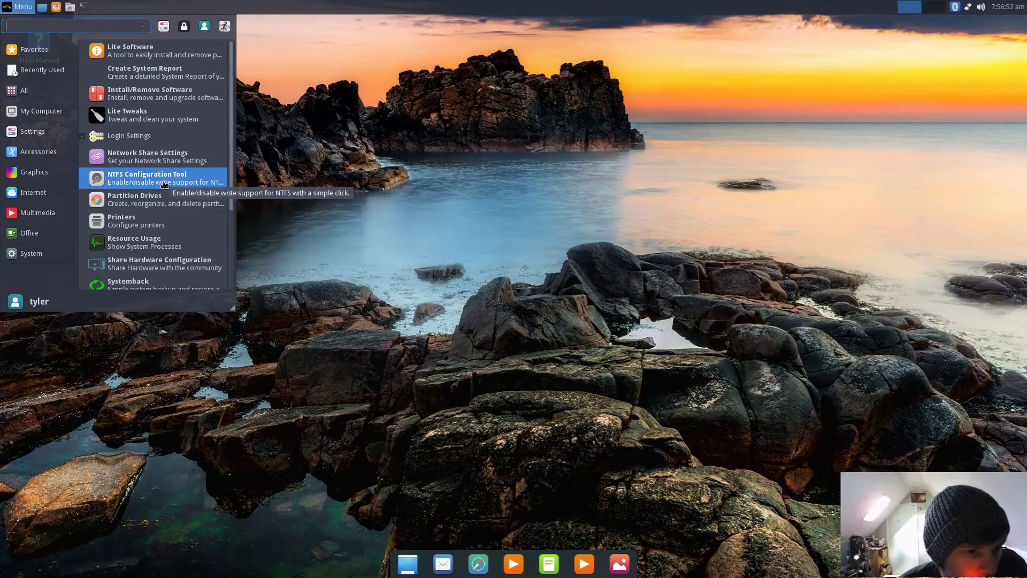
scroll(165, 186, down, 3)
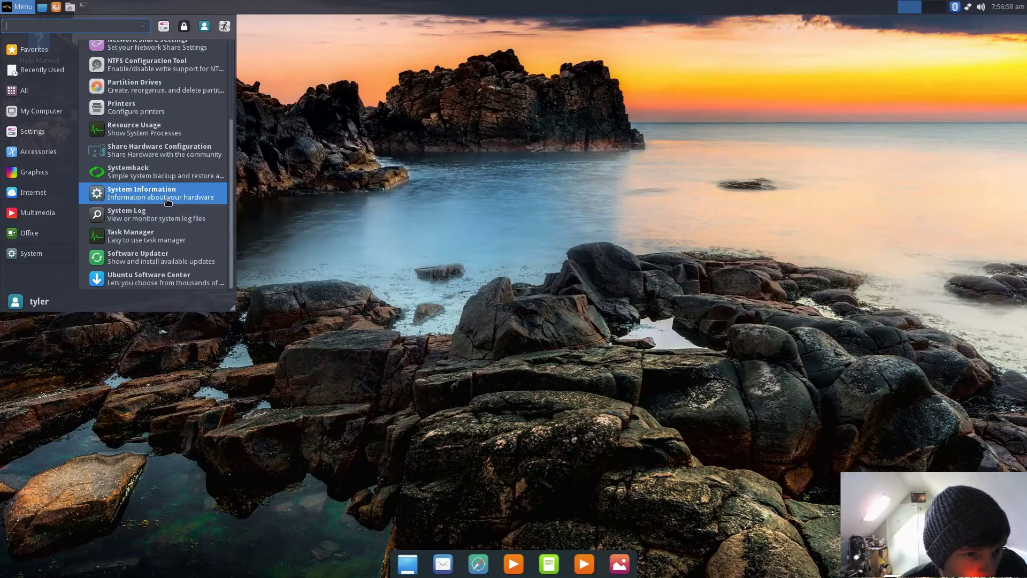
click(166, 196)
Step: Browse the Devices > Resources list of I/O port ranges, then close System Information
drag(188, 27, 350, 85)
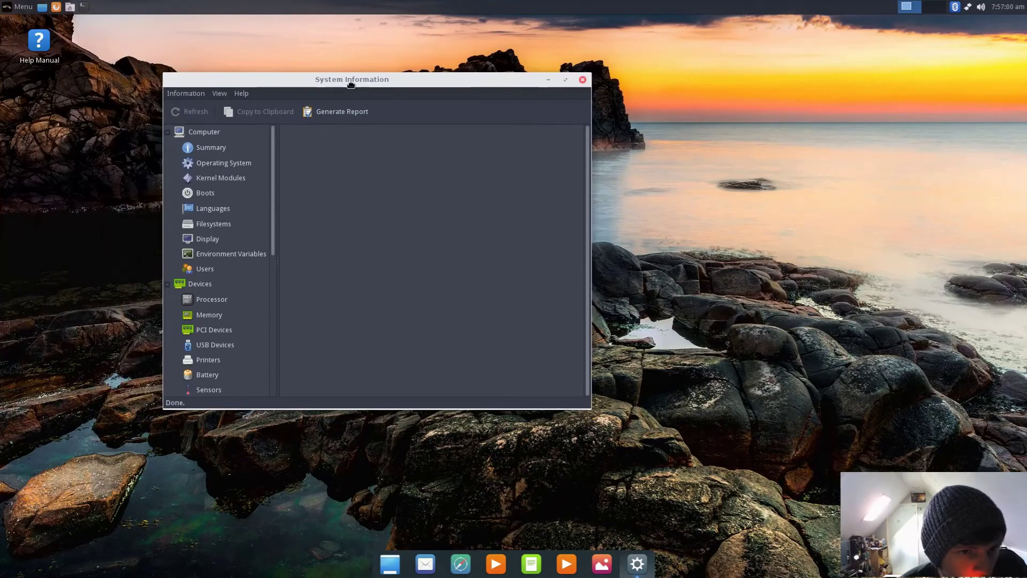
drag(274, 236, 264, 313)
click(225, 291)
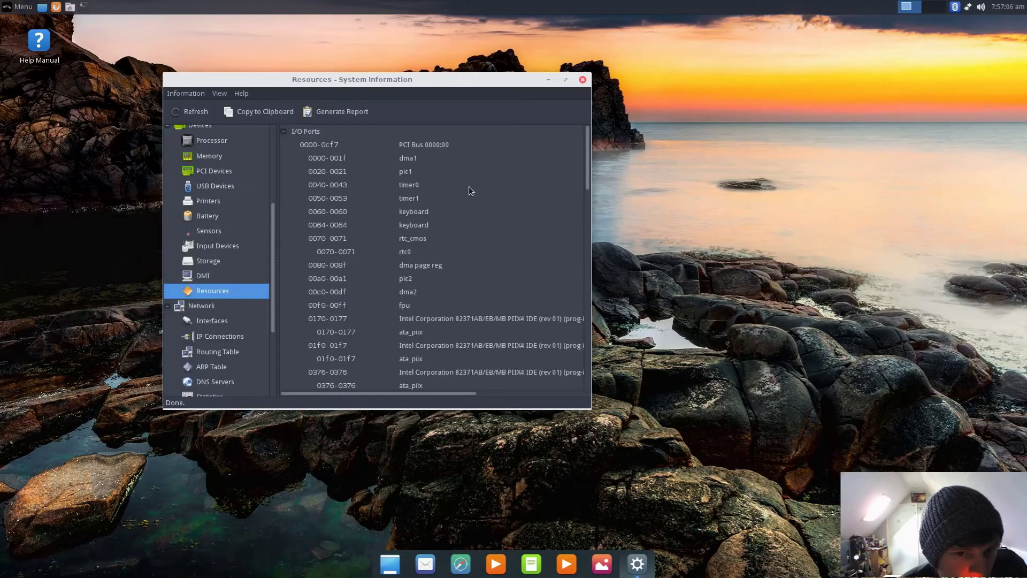
drag(587, 159, 589, 217)
click(583, 80)
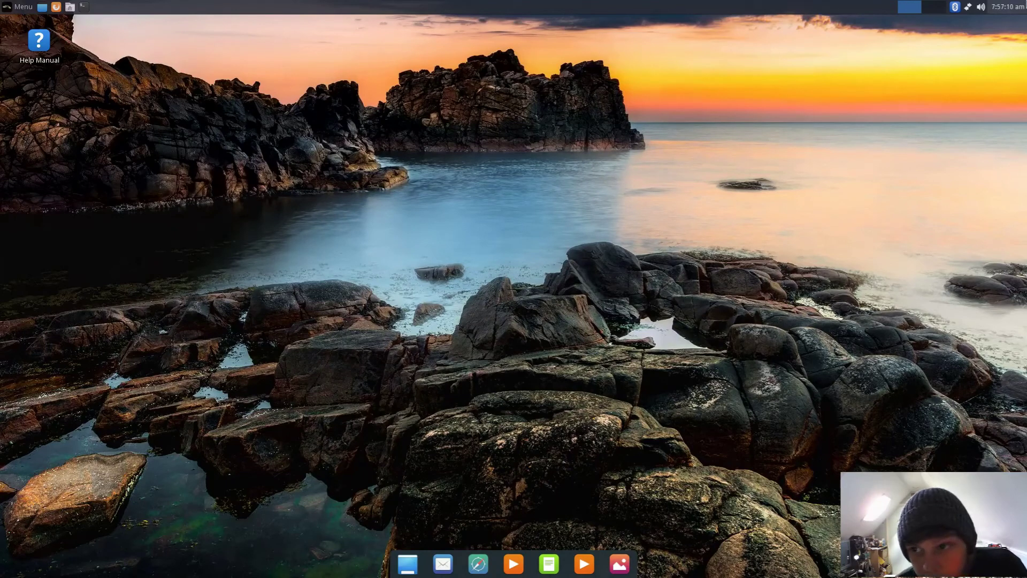
Step: Open the home folder in Thunar via Menu > My Computer > Home
click(4, 6)
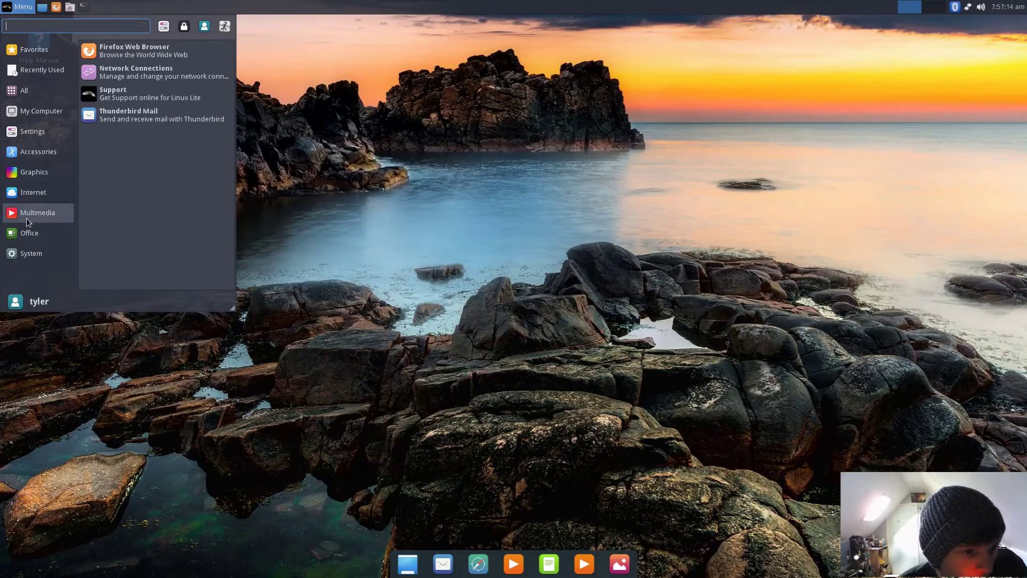
mouse_move(30, 232)
mouse_move(42, 112)
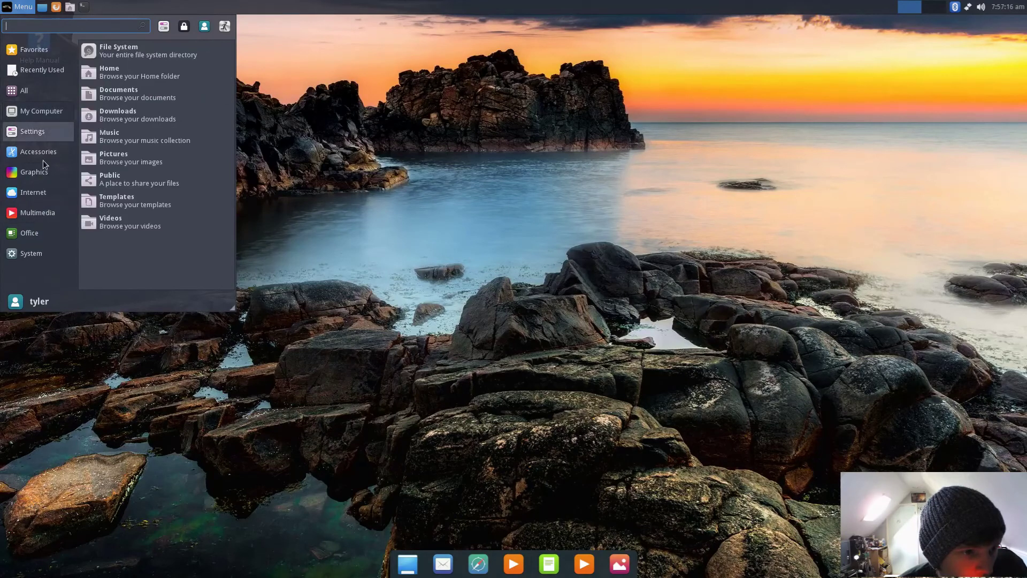
click(109, 72)
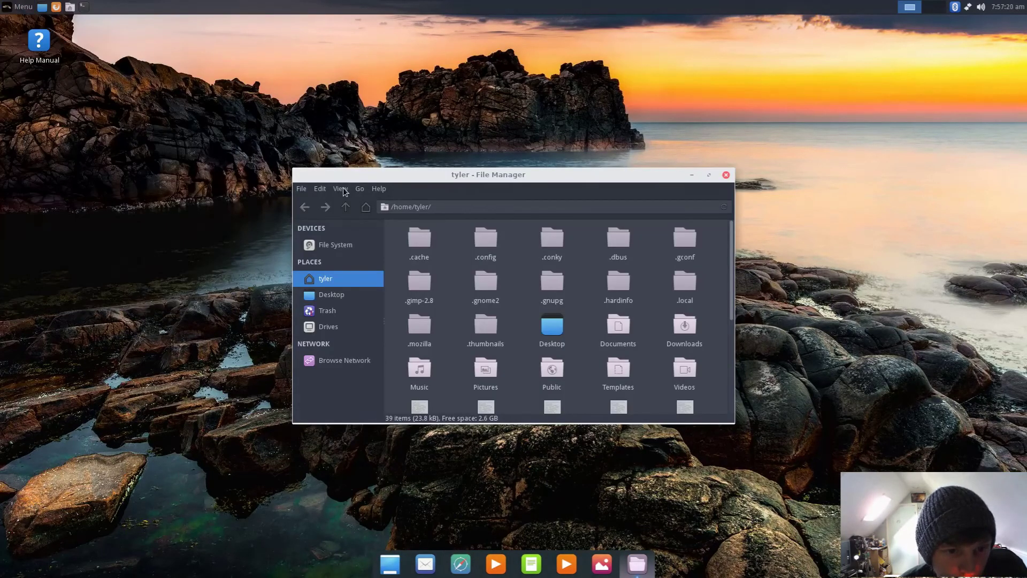
Step: View Thunar's 1.6.11 About details, hide the hidden dot-folders with Ctrl+H, then close Thunar
click(379, 188)
click(383, 213)
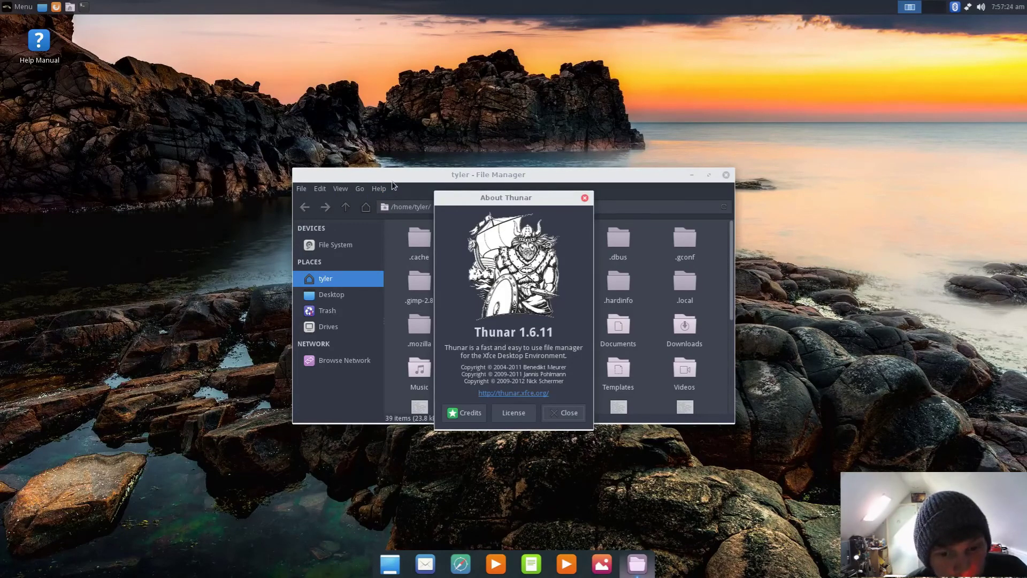
click(570, 417)
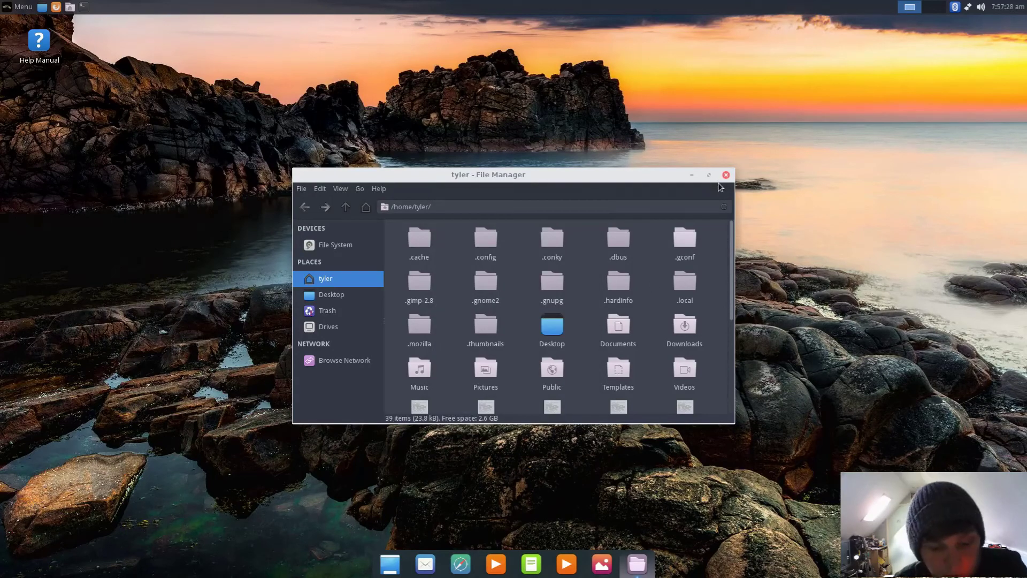
key(ctrl+h)
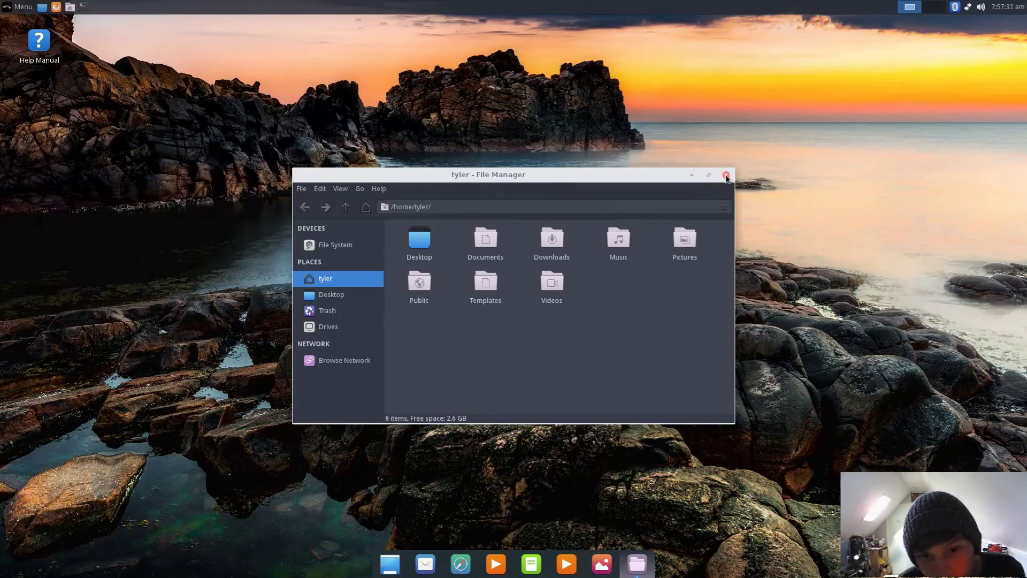
click(727, 175)
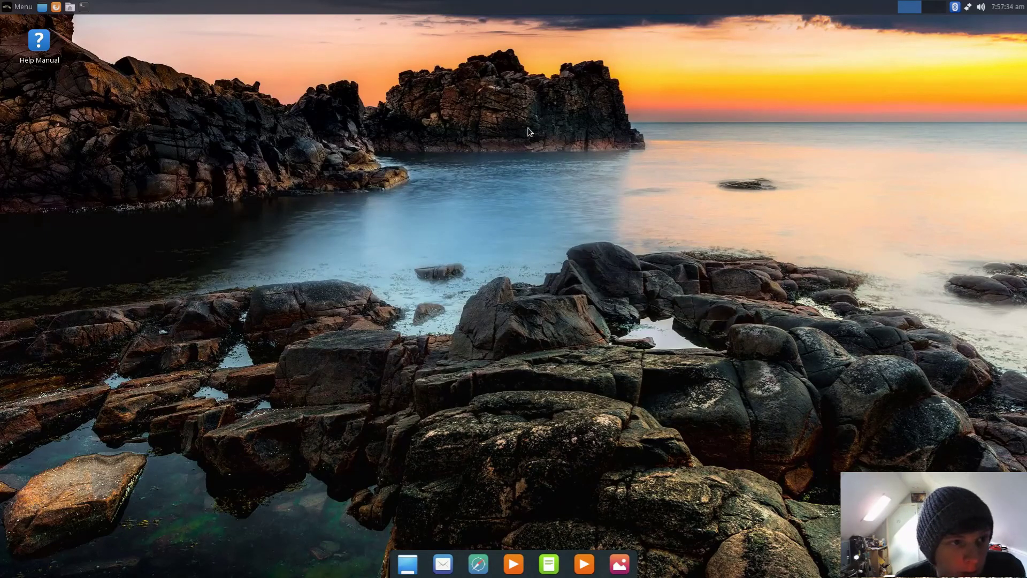
click(6, 4)
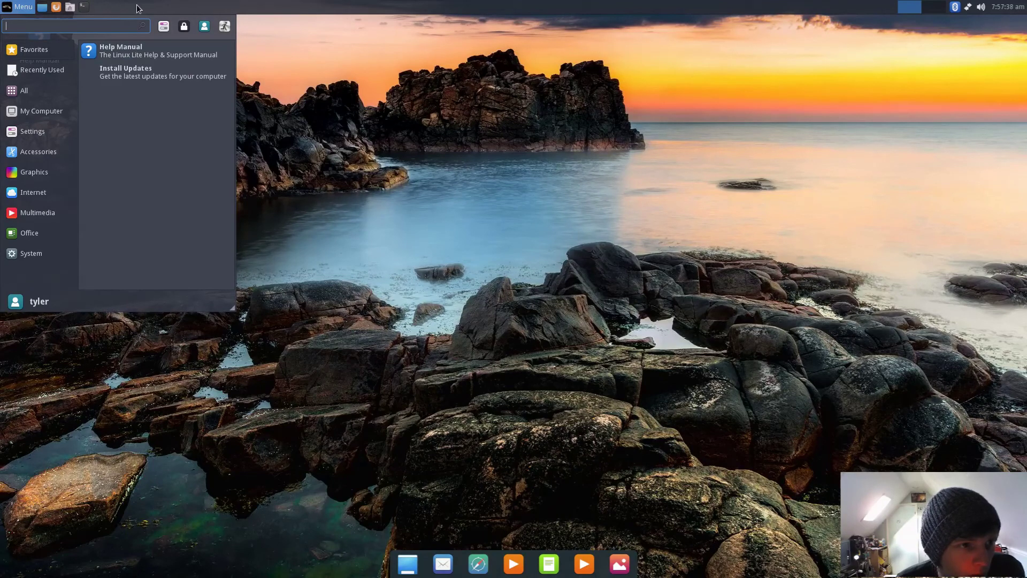
click(303, 66)
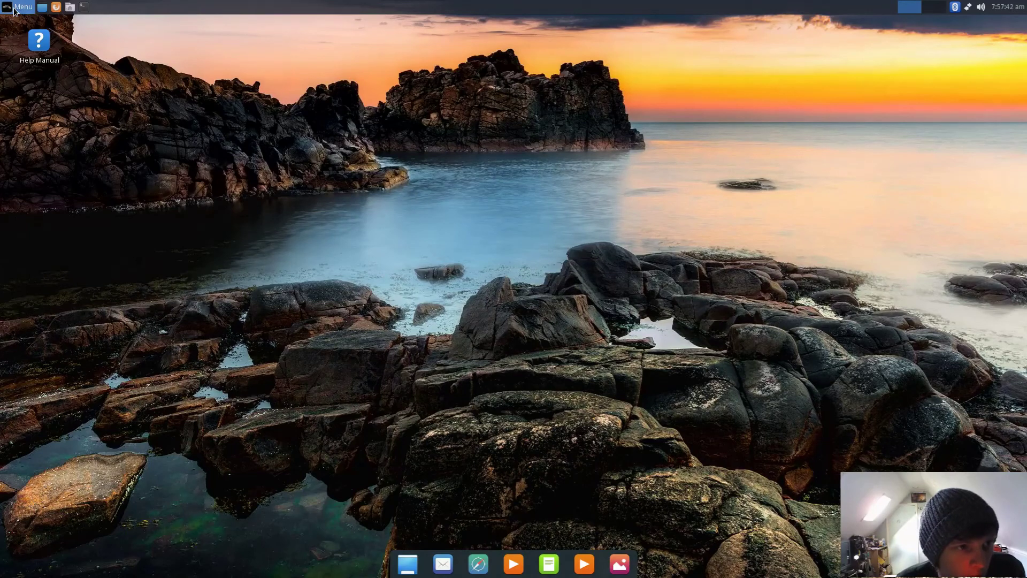
click(16, 6)
click(386, 49)
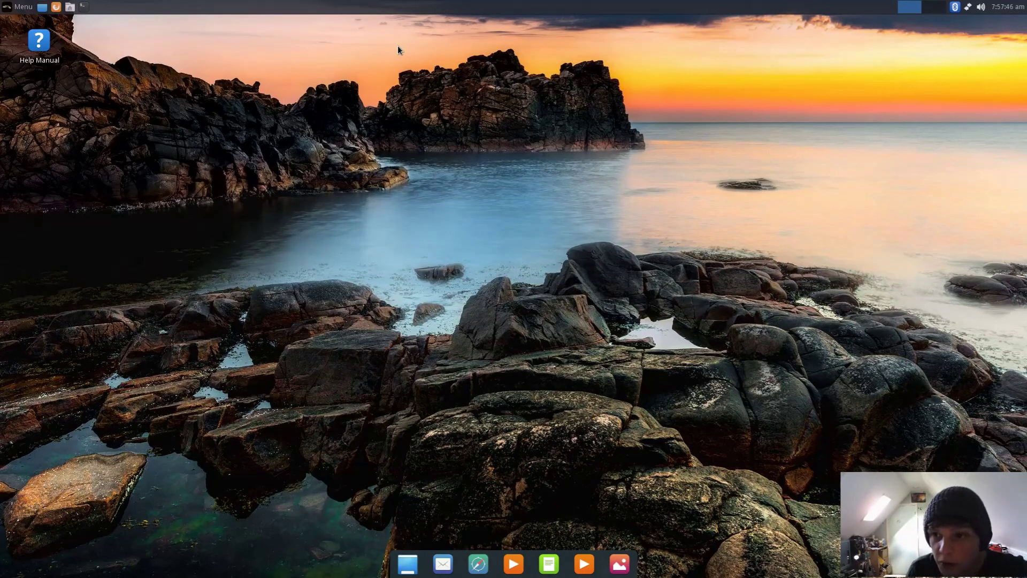
mouse_move(1005, 11)
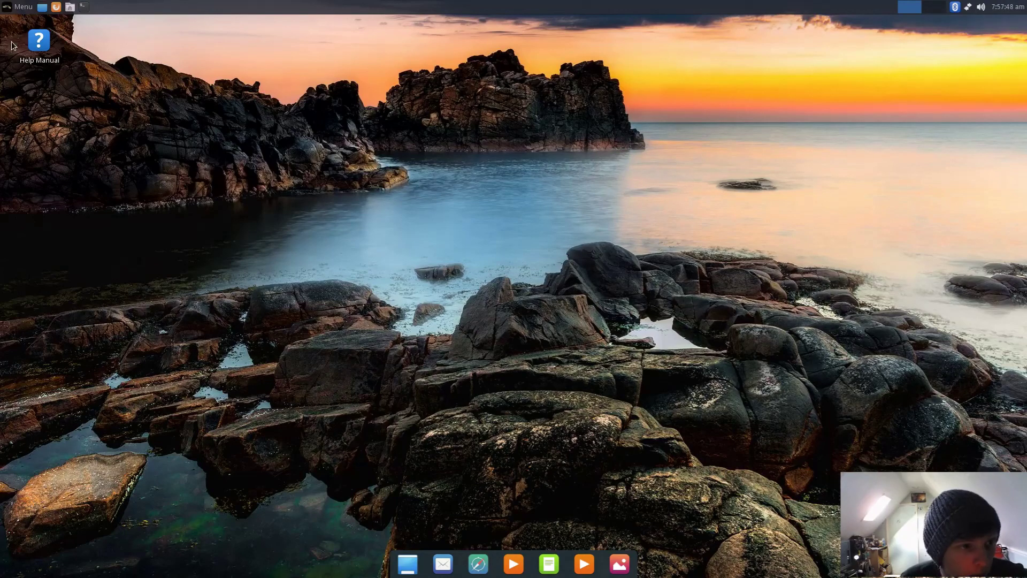
click(16, 6)
click(50, 254)
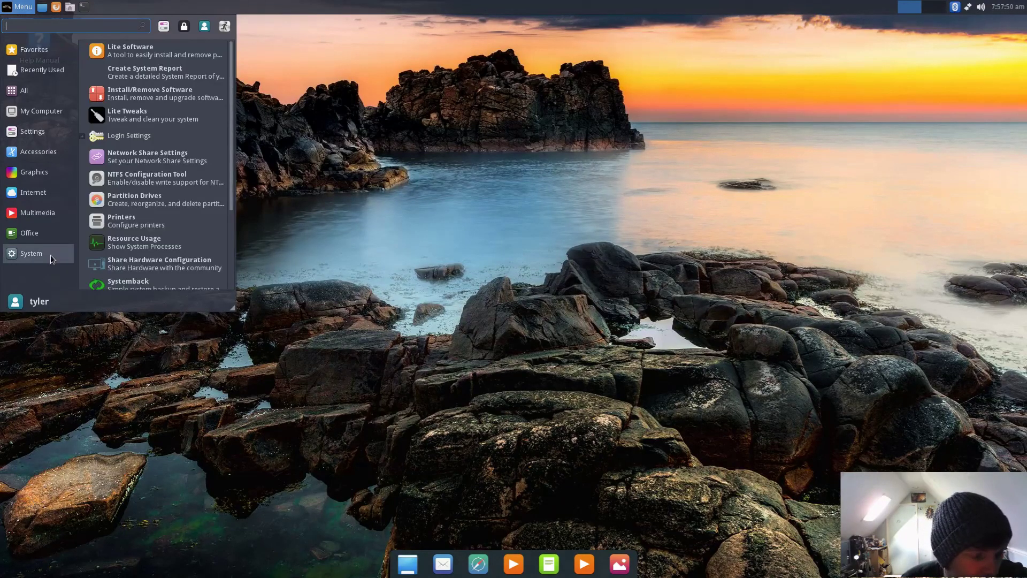
drag(230, 131, 216, 233)
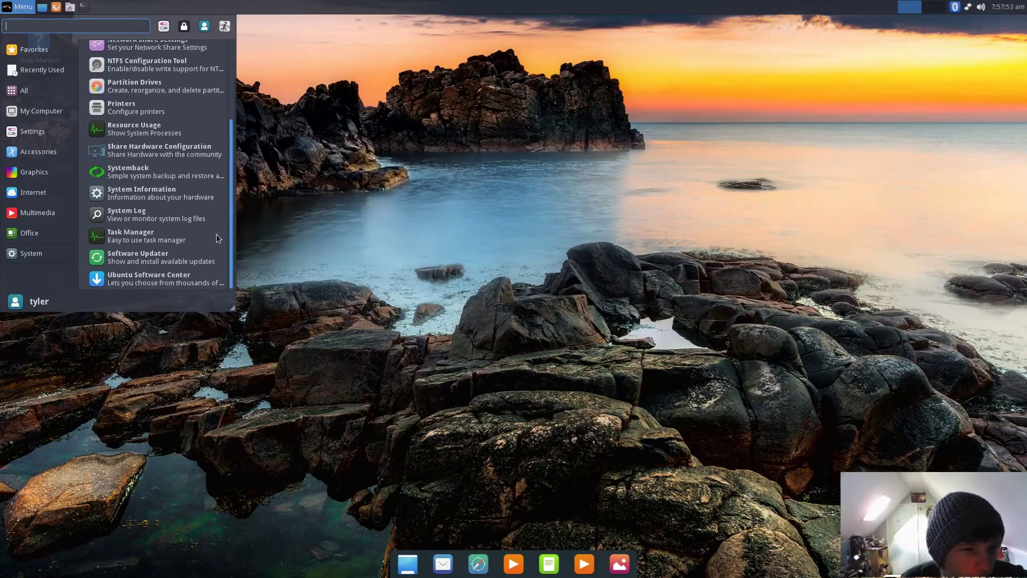
click(285, 179)
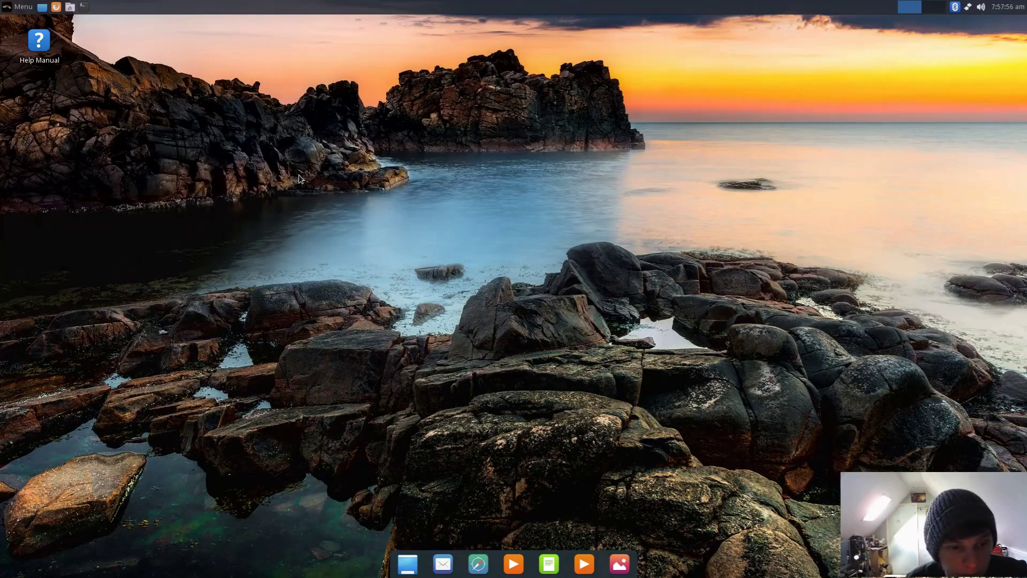